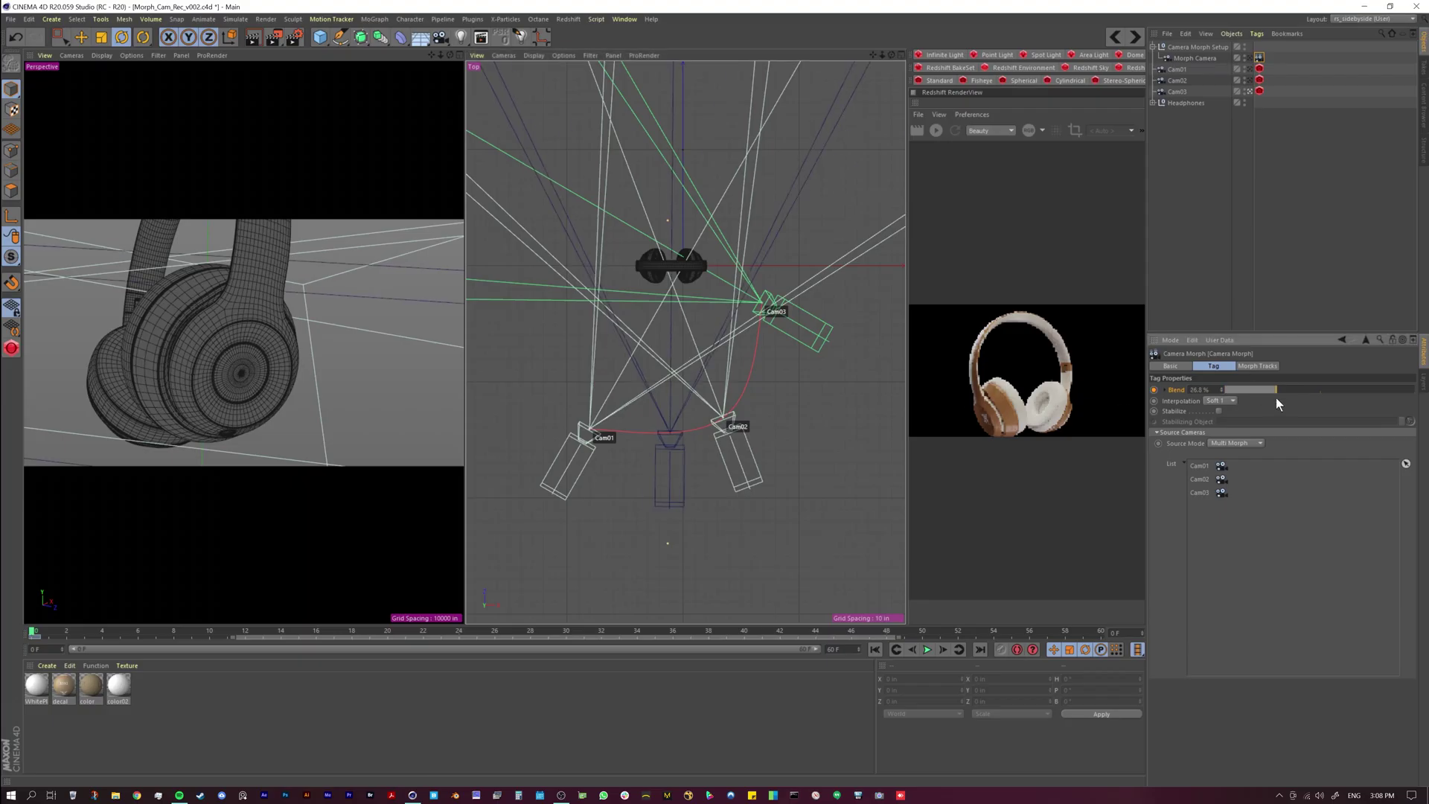
left_click_drag(1276, 389, 1302, 393)
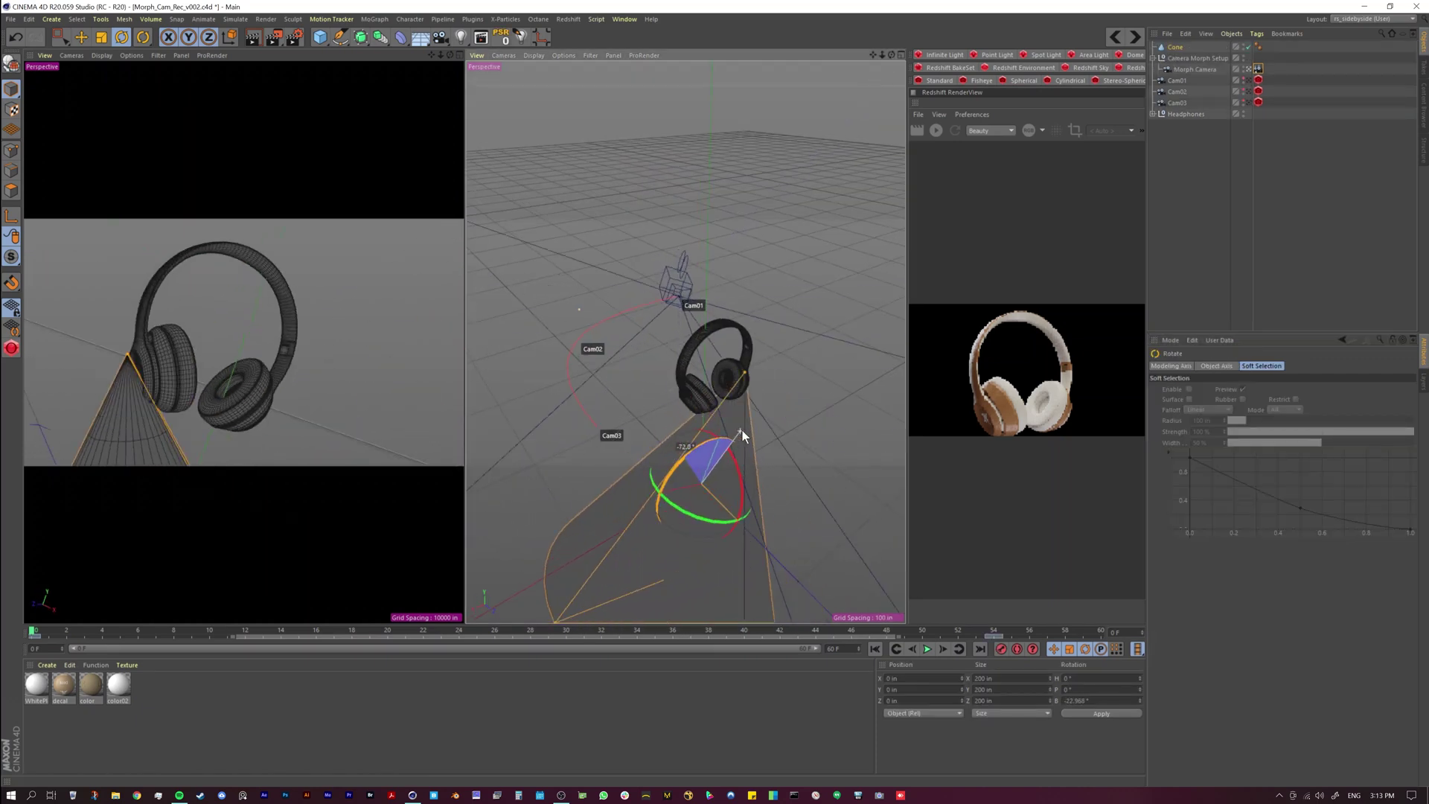
mouse_move(743, 431)
left_mouse_down()
mouse_move(704, 420)
mouse_move(673, 467)
mouse_move(780, 400)
mouse_move(756, 408)
left_mouse_up()
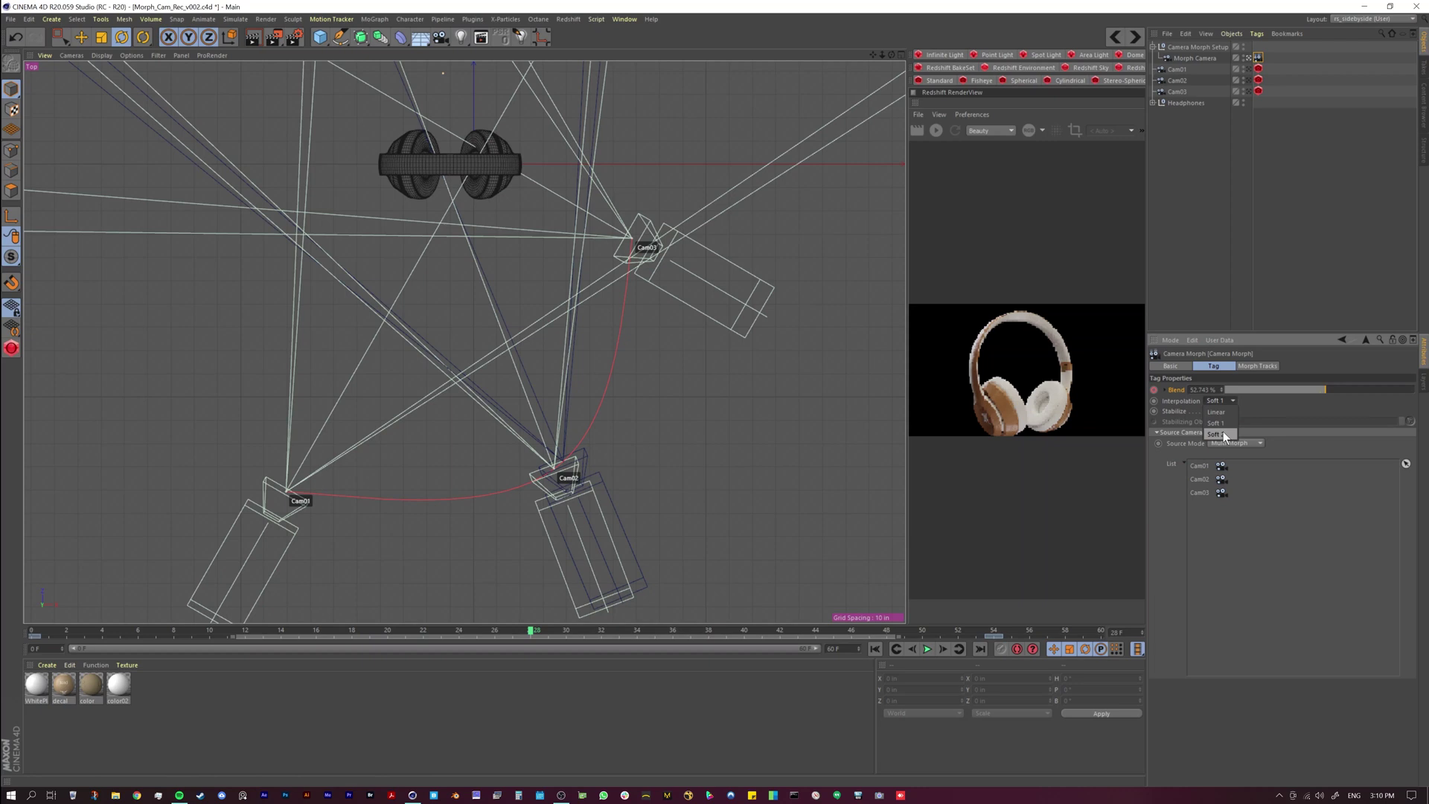
left_click(1223, 434)
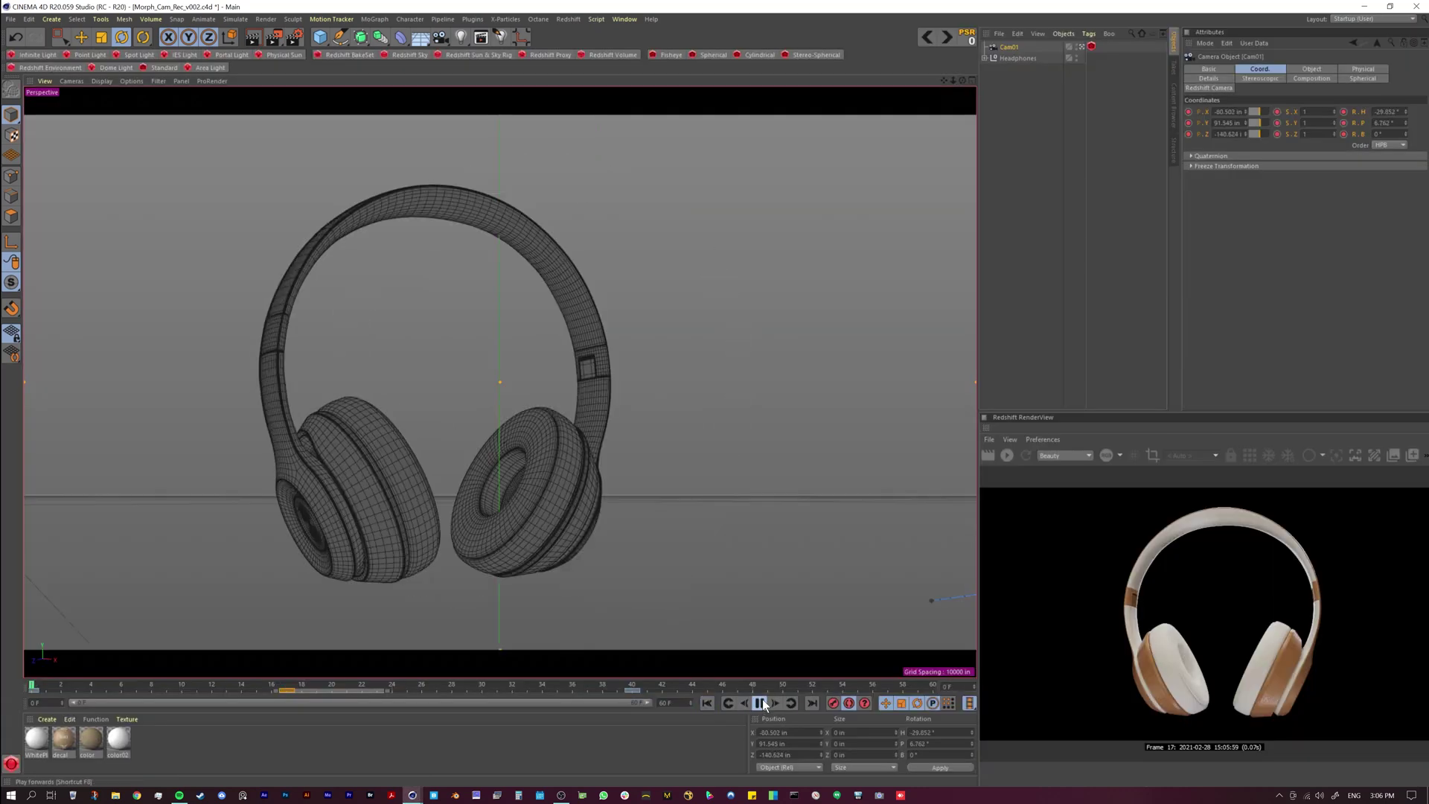
left_click(759, 702)
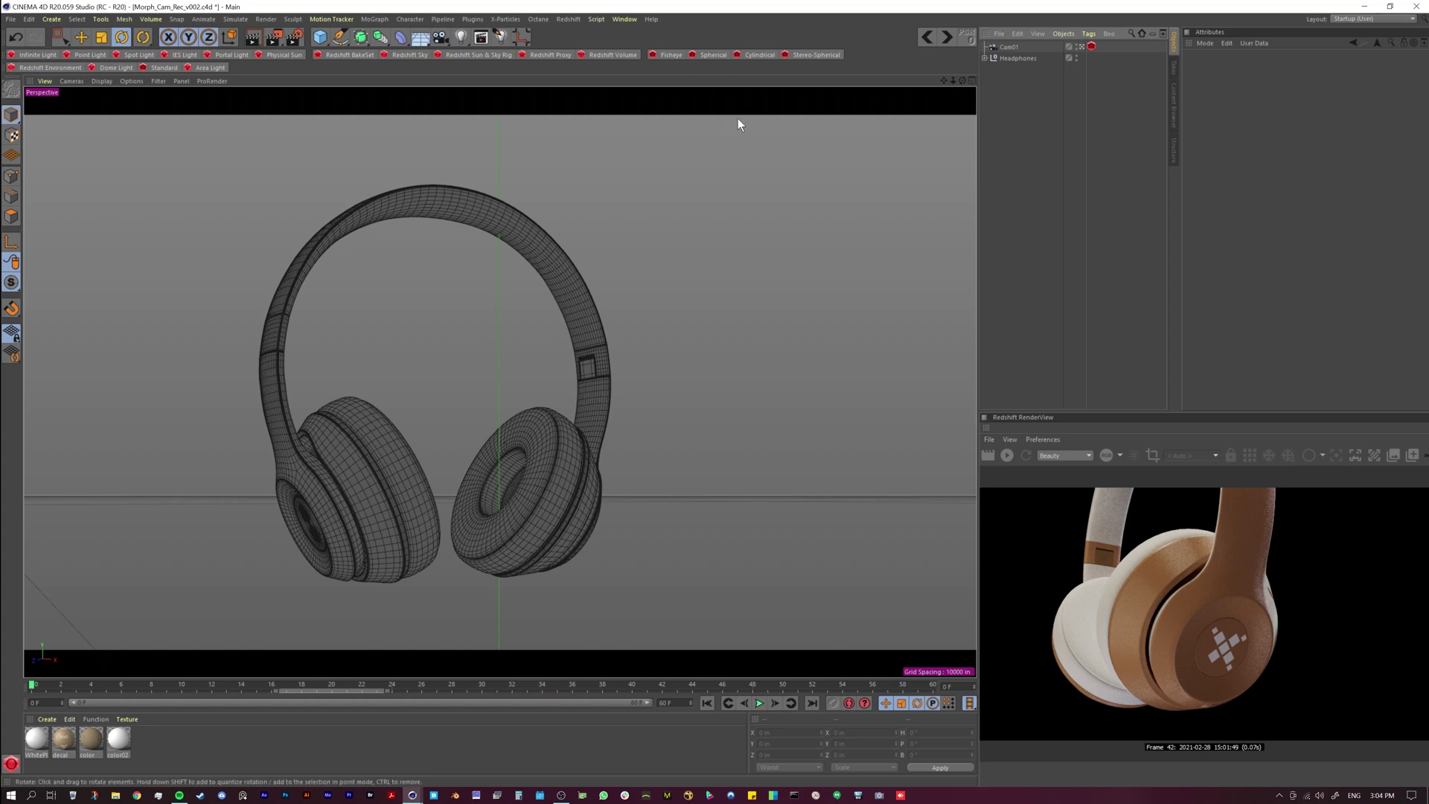
- Start the live render and record Cam01's position, scale and rotation keyframes at frame 0
left_click(1009, 456)
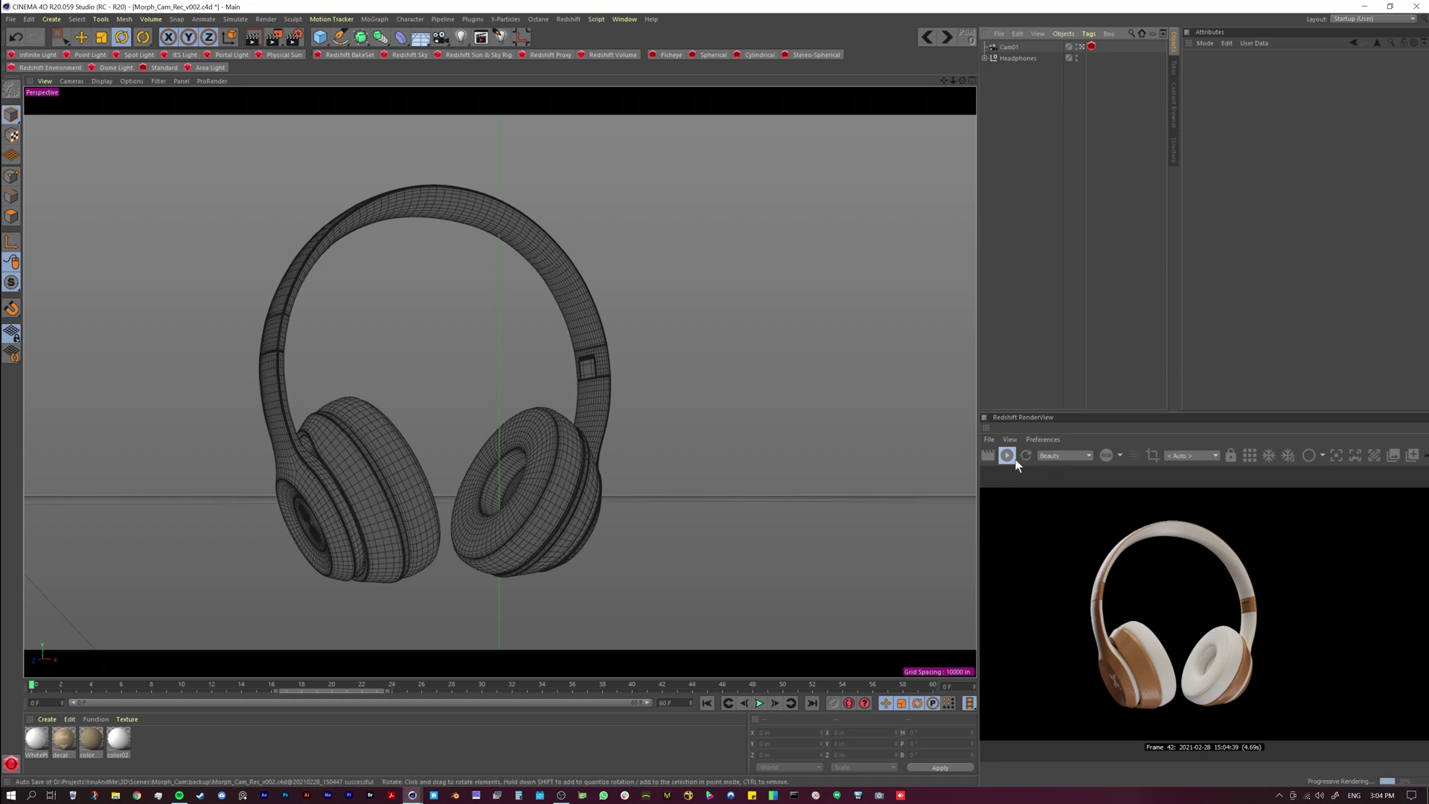
left_click(1009, 49)
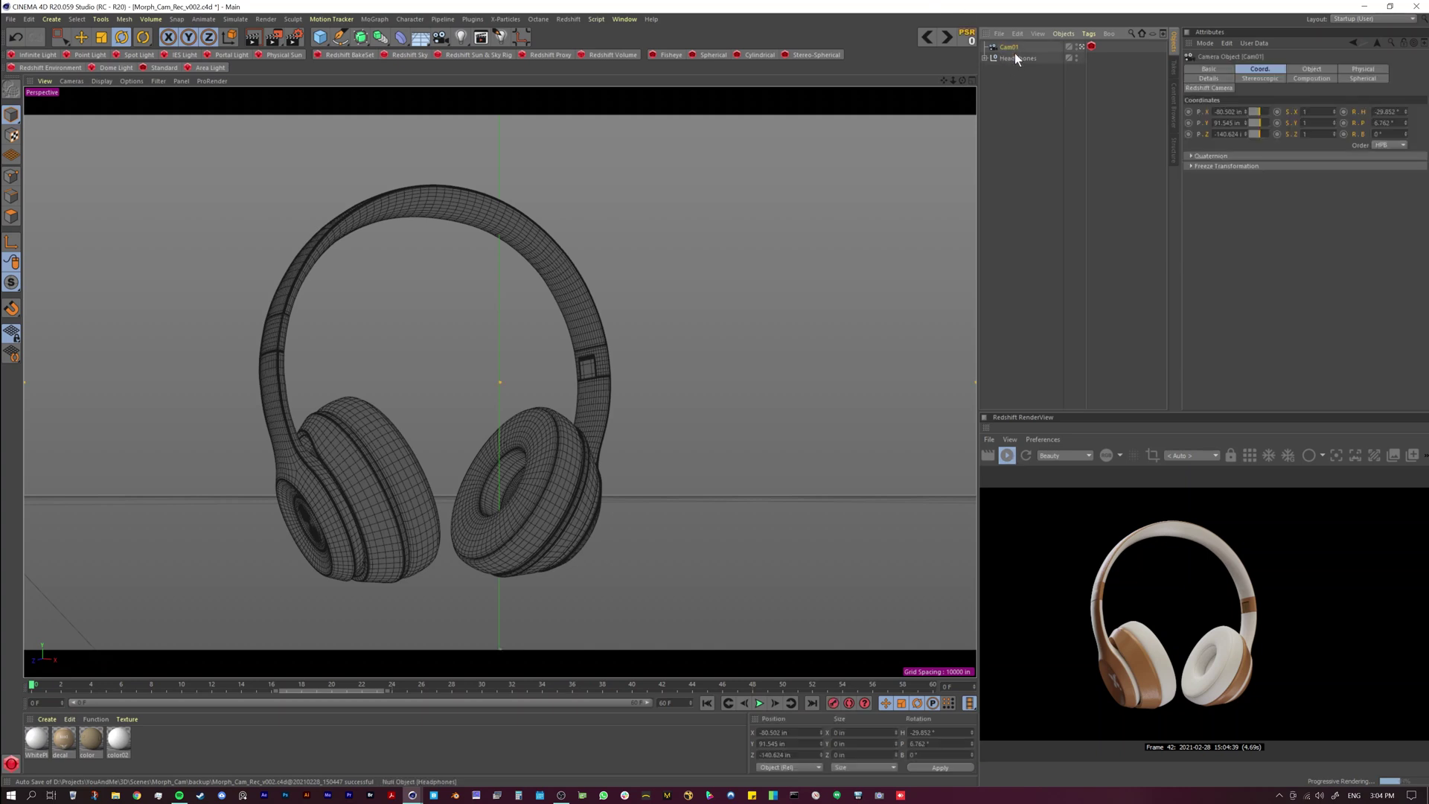
left_click(1196, 124)
key("F9")
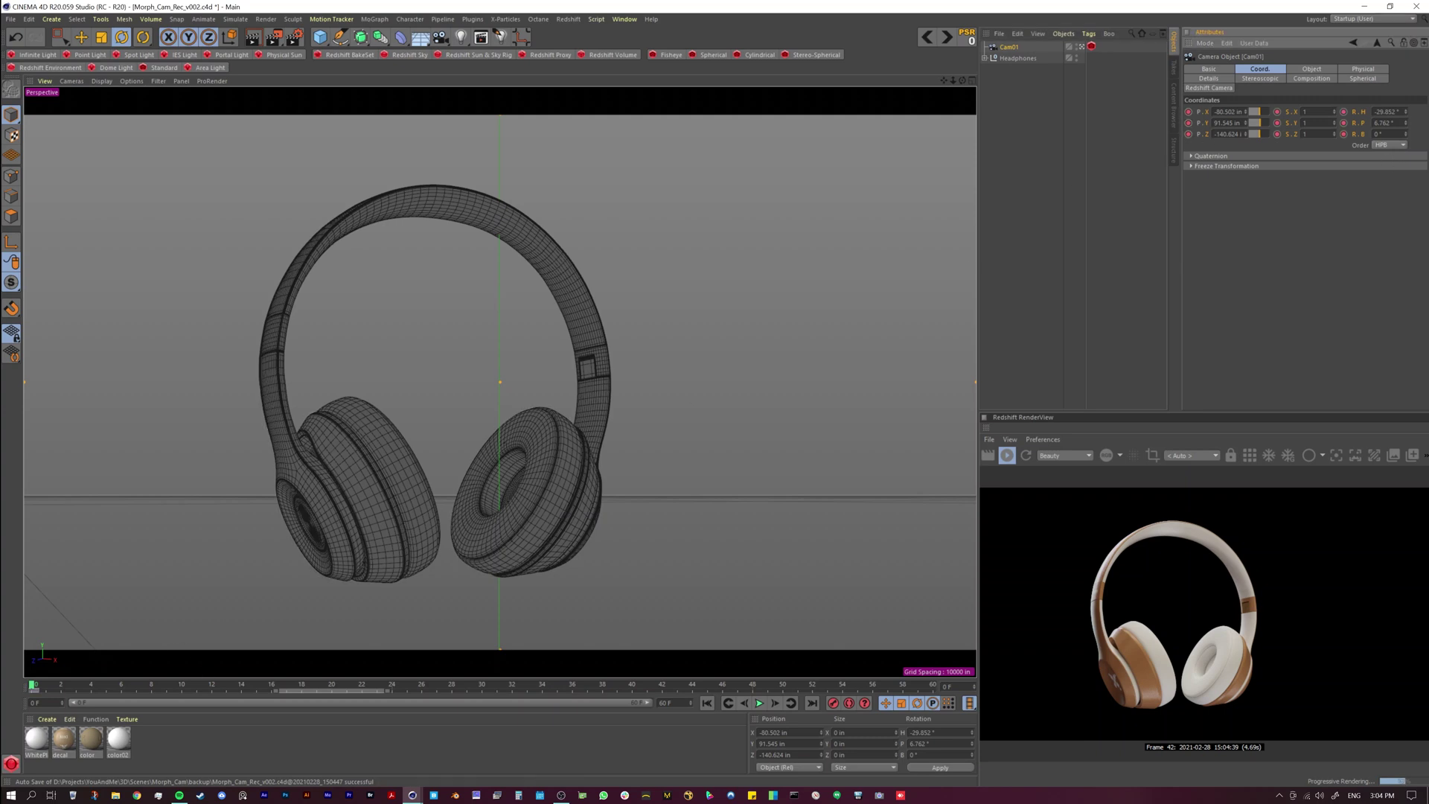
- Frame a close-up of the headphones' outer ear cup at frame 40 and keyframe Cam01 there
left_click_drag(73, 685, 256, 690)
left_click_drag(618, 706, 624, 701)
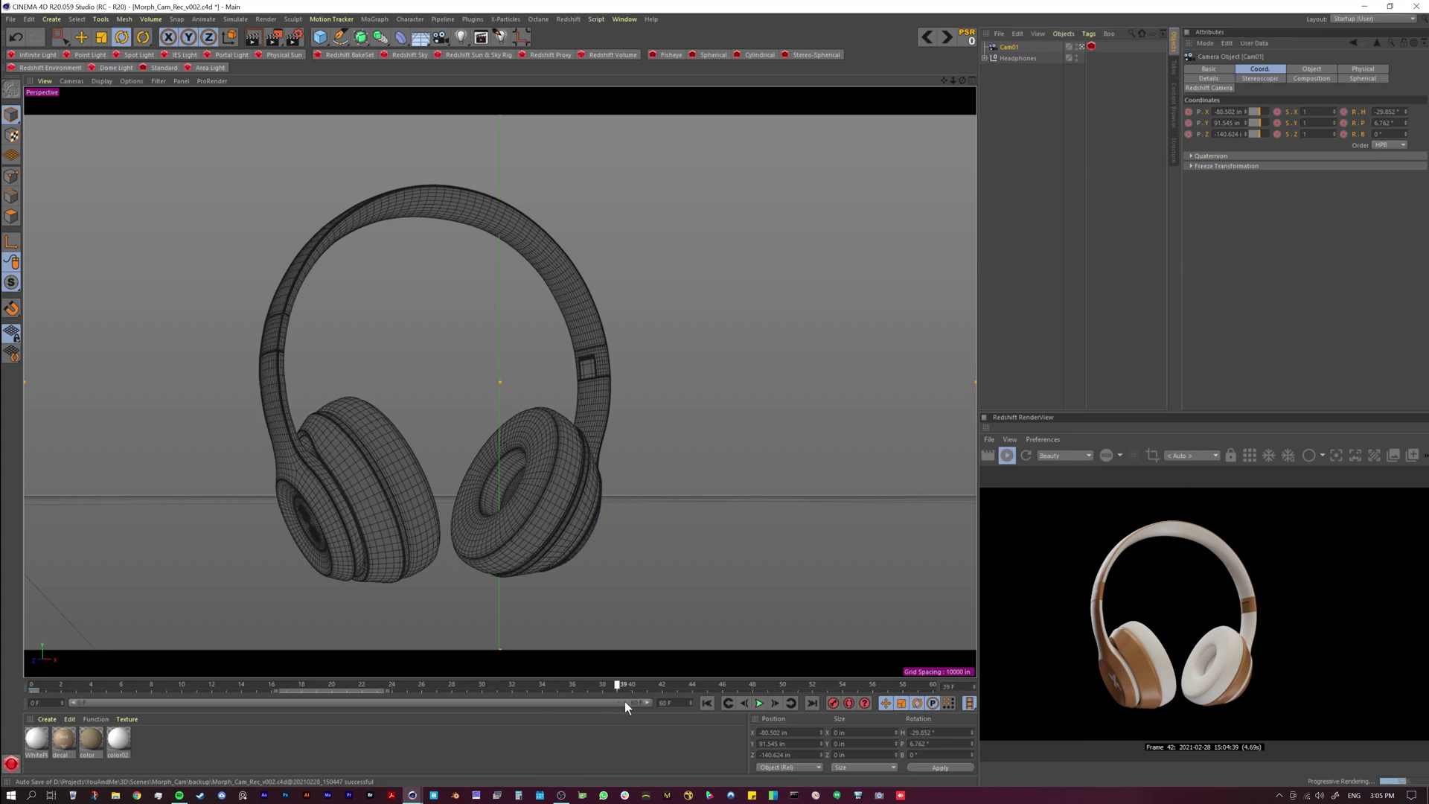
left_click(546, 495)
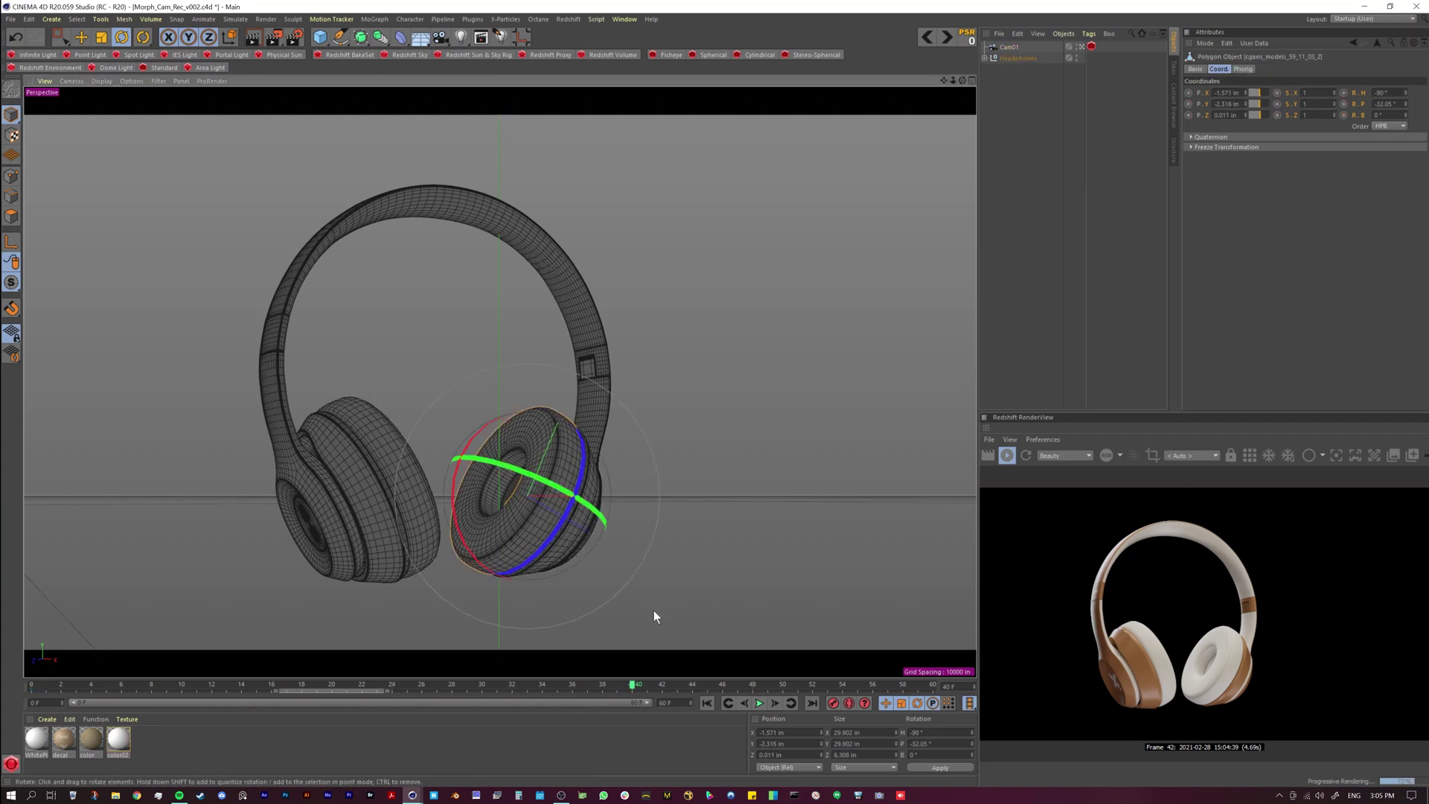
mouse_move(586, 506)
left_mouse_down("alt")
mouse_move(443, 486)
mouse_move(606, 501)
left_mouse_up("alt")
scroll(606, 501, "up", 8)
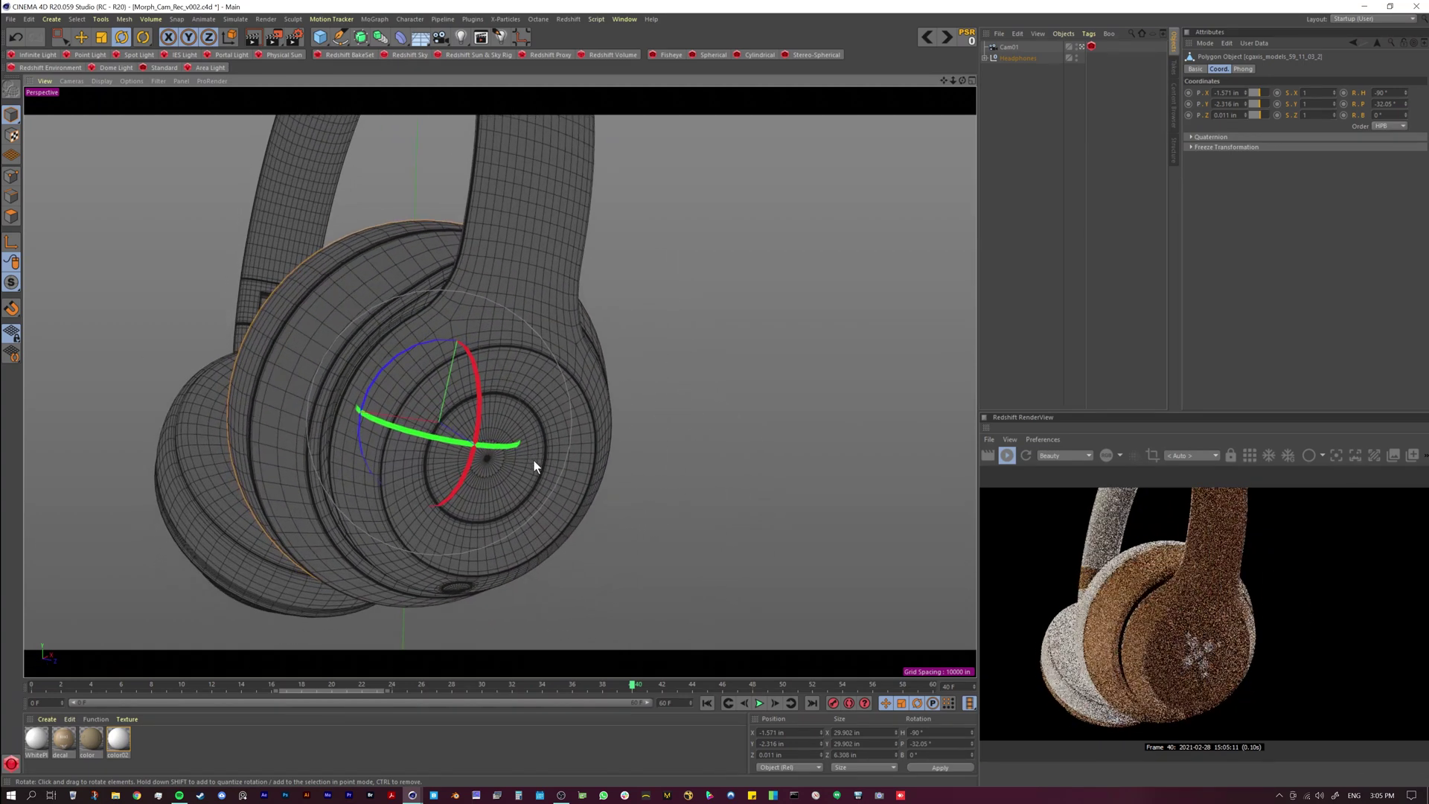
left_click_drag(538, 491, 551, 477, "alt")
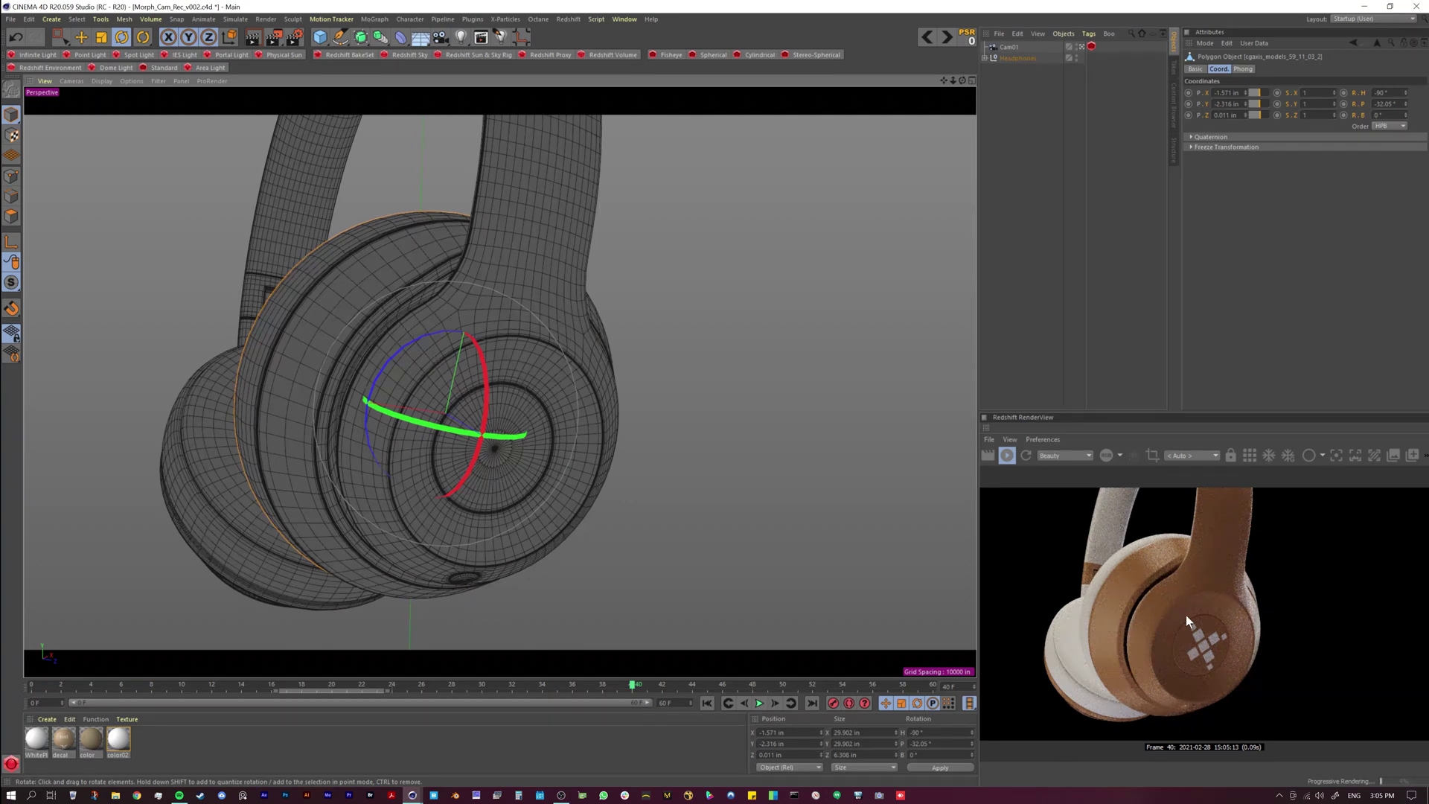
left_click(1008, 48)
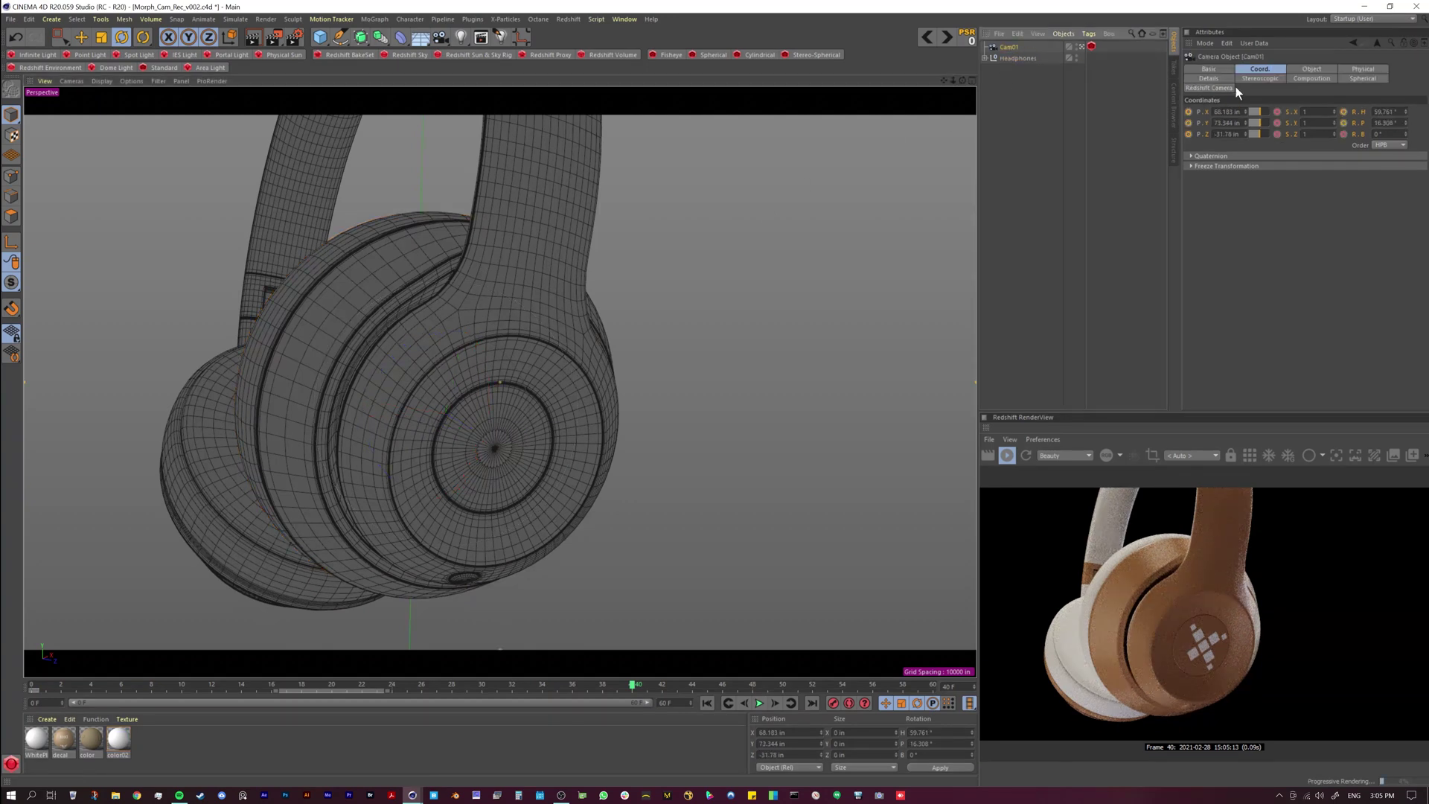
left_click(1189, 111)
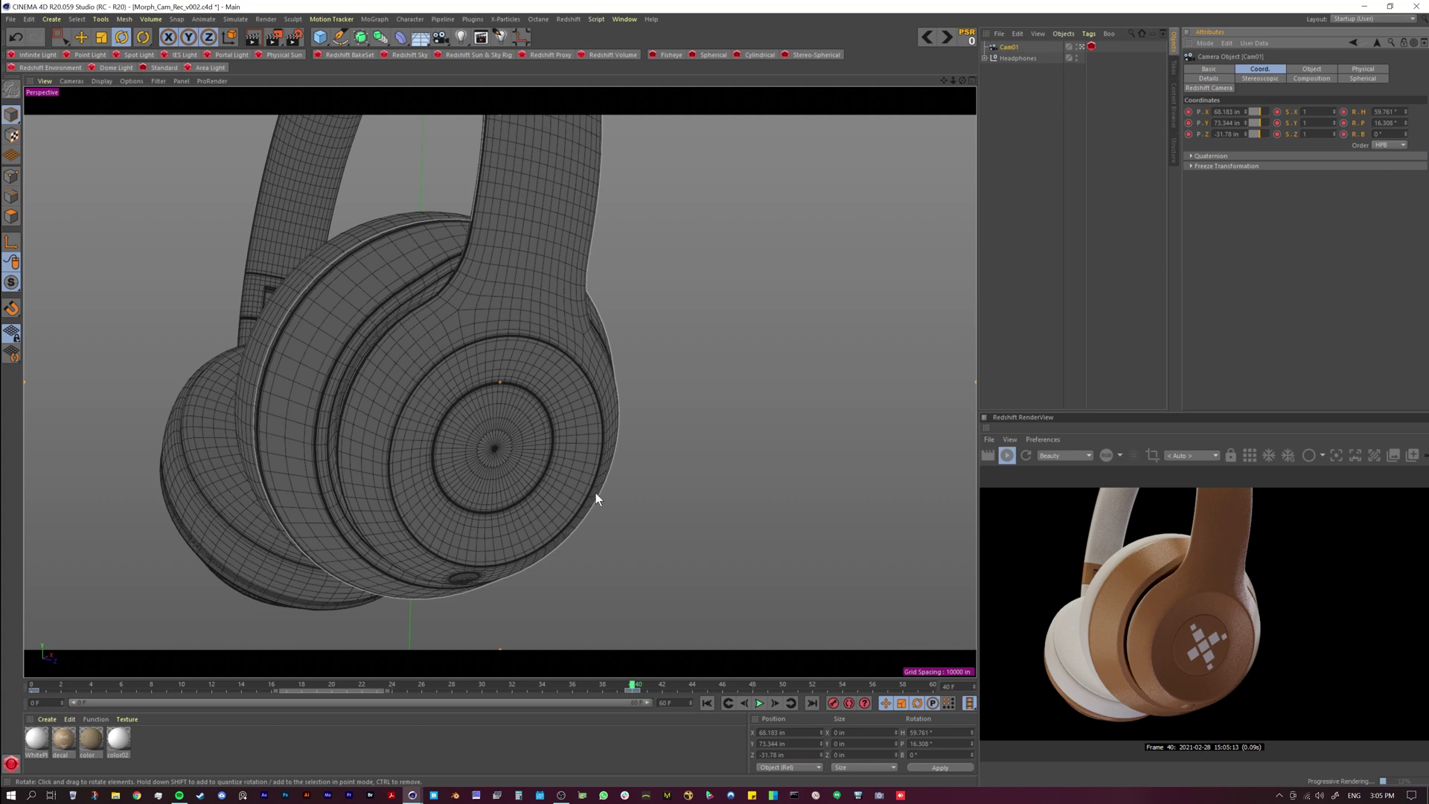
- Stop the live render and play the animation from the start, checking Cam01's path in the top and perspective views
middle_click(596, 493)
scroll(721, 431, "down", 5)
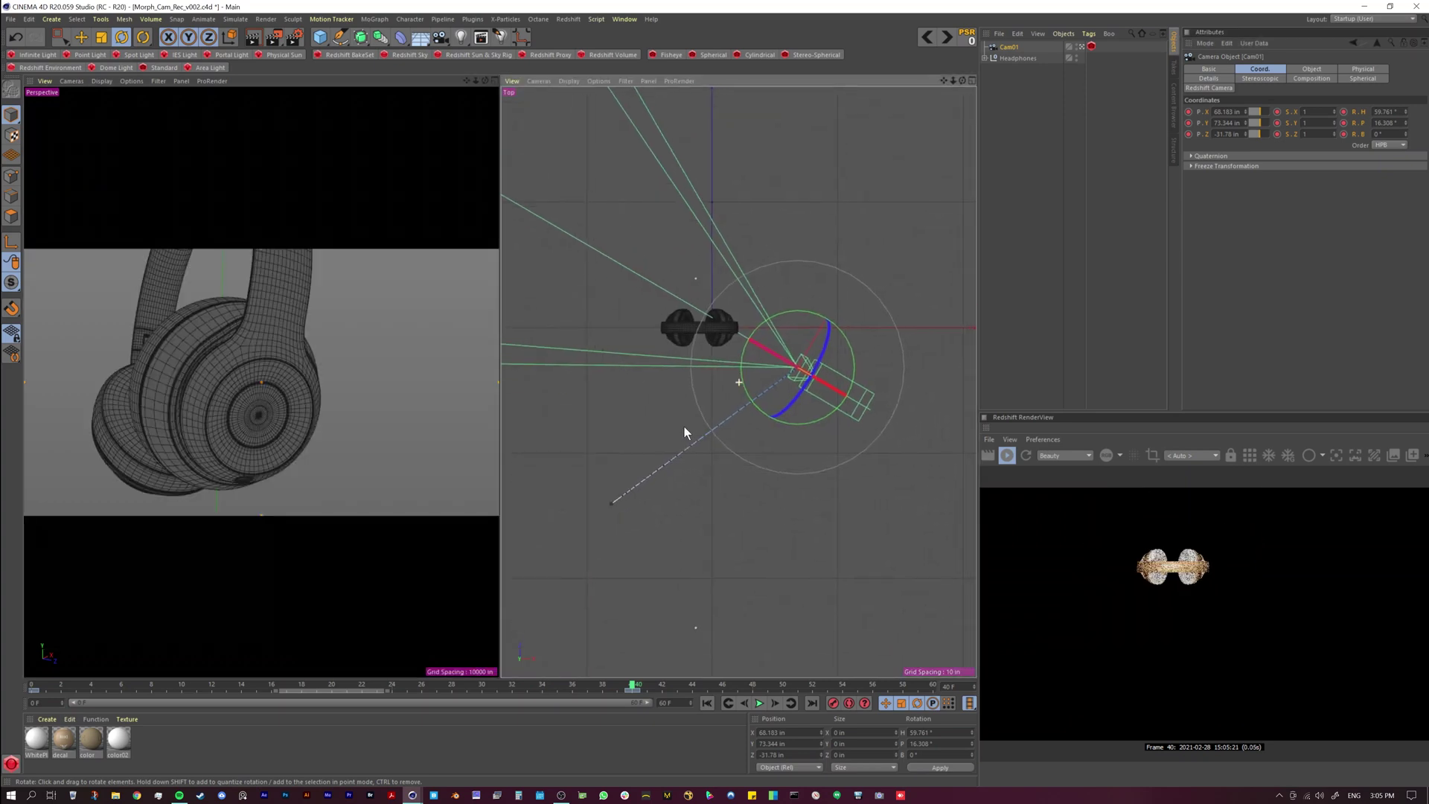
left_click(1006, 456)
left_click(707, 703)
left_click(759, 703)
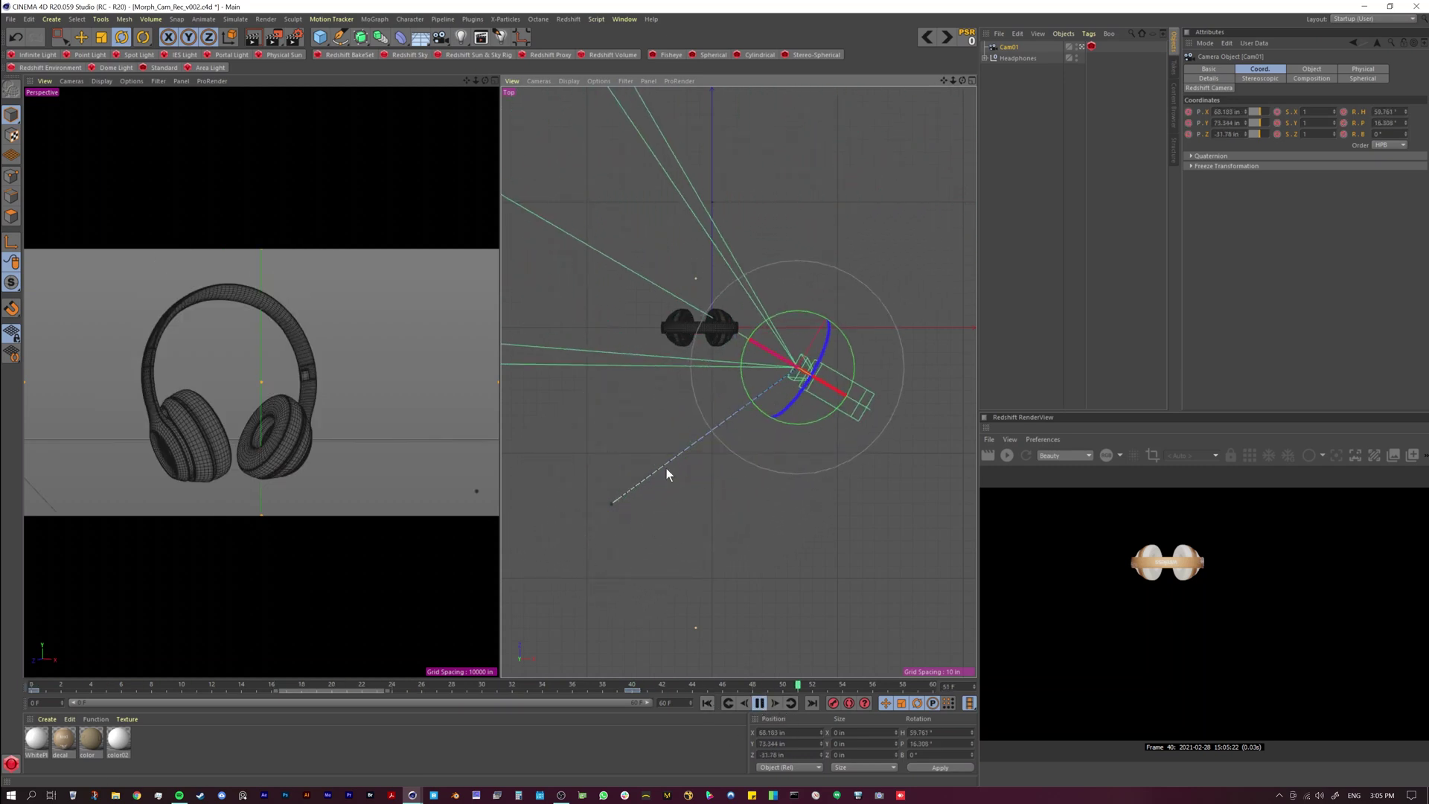
middle_click(323, 432)
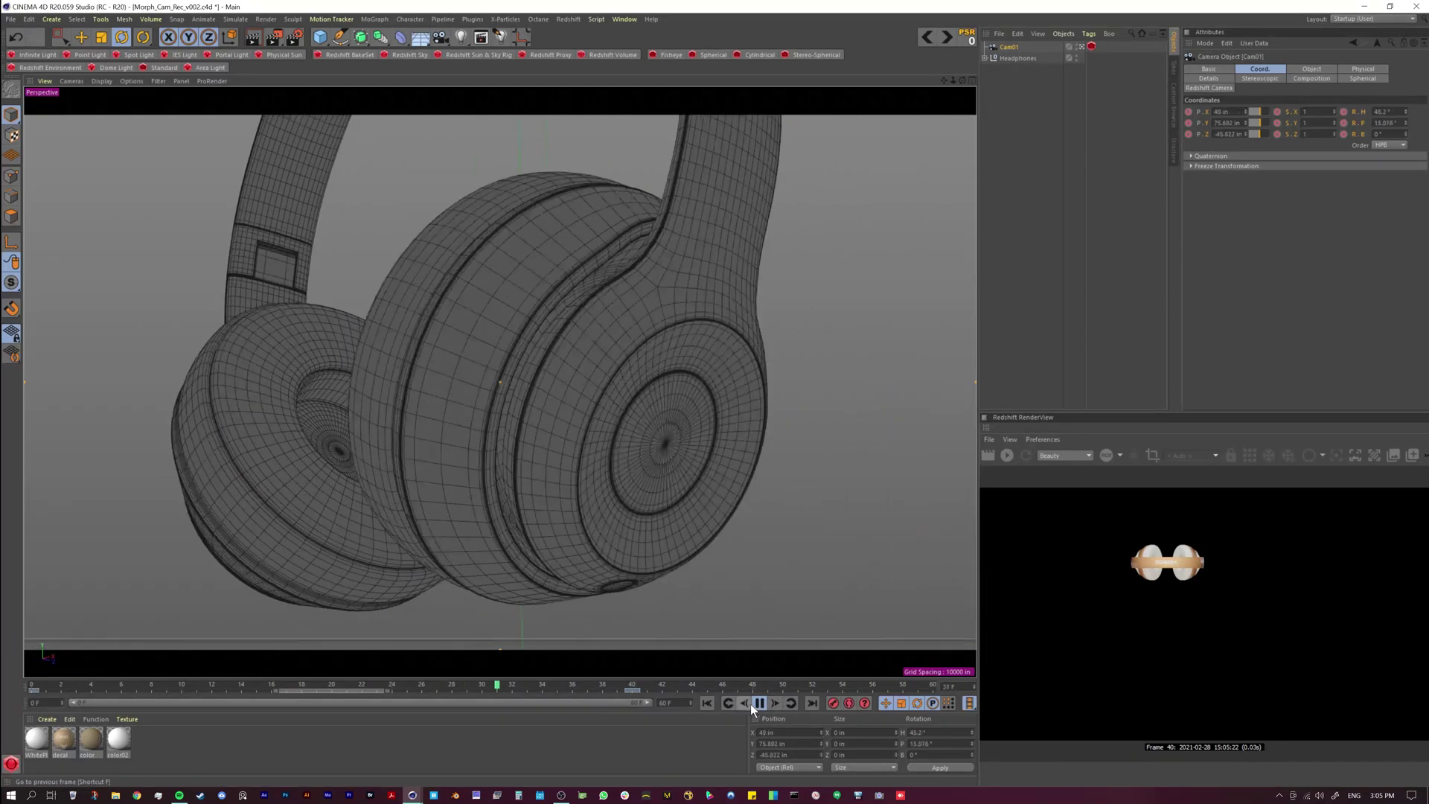
left_click(754, 703)
- Restart the live render and reframe Cam01 at frame 17 to show the whole headphones nearly from the front
left_click(296, 685)
mouse_move(296, 685)
left_mouse_down()
mouse_move(323, 689)
mouse_move(296, 686)
left_mouse_up()
left_click(1013, 57)
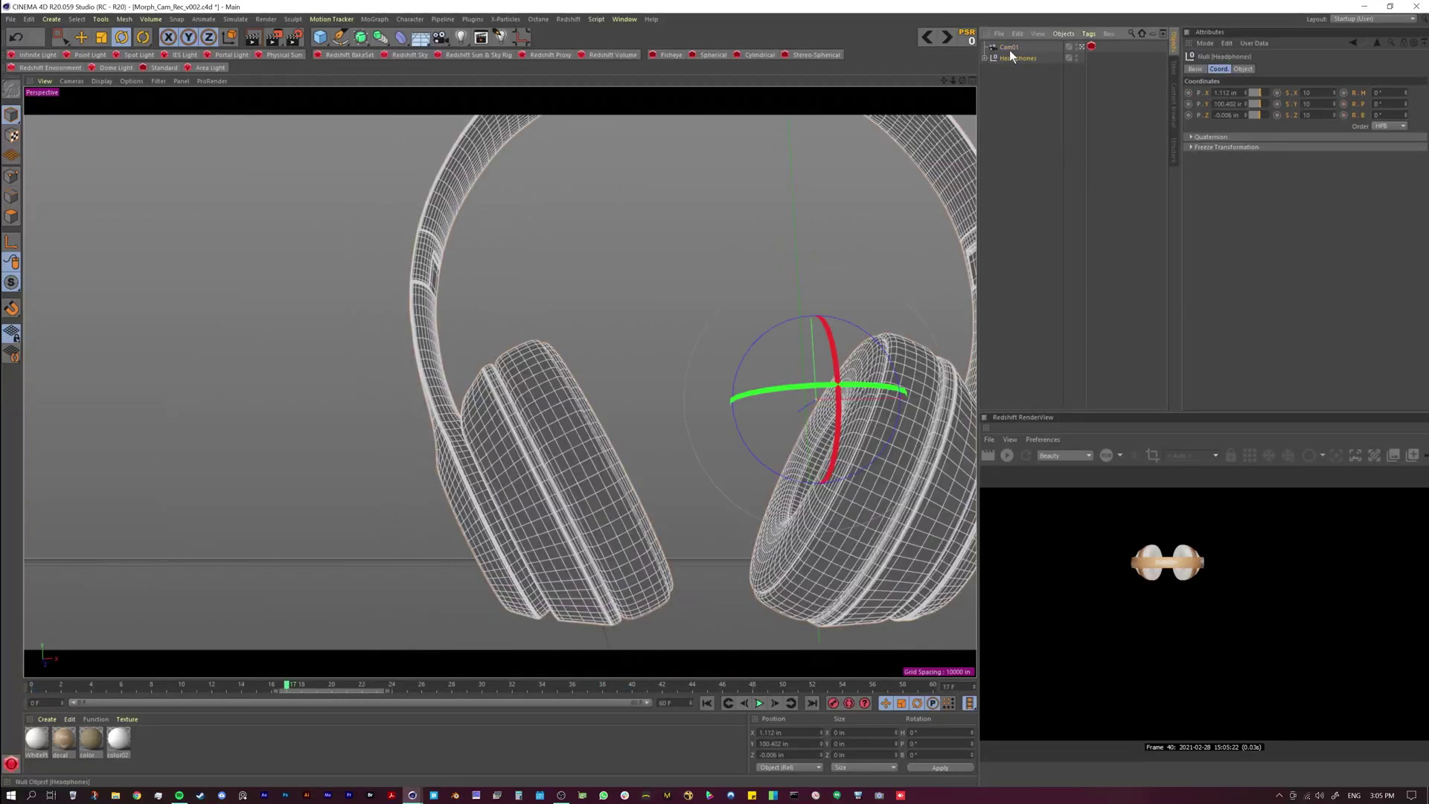
left_click(1010, 48)
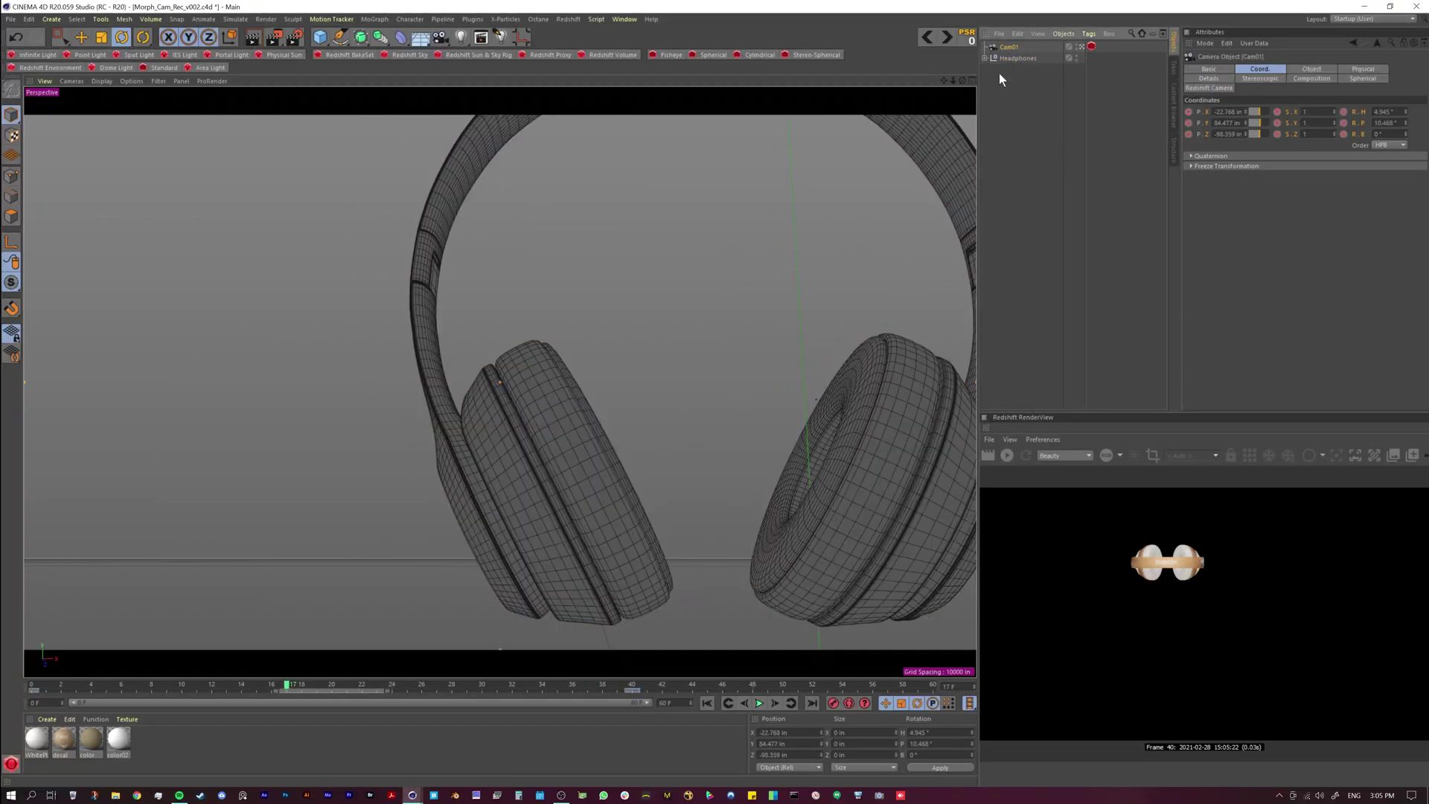
left_click(1006, 454)
middle_click_drag(615, 524, 378, 515, "alt")
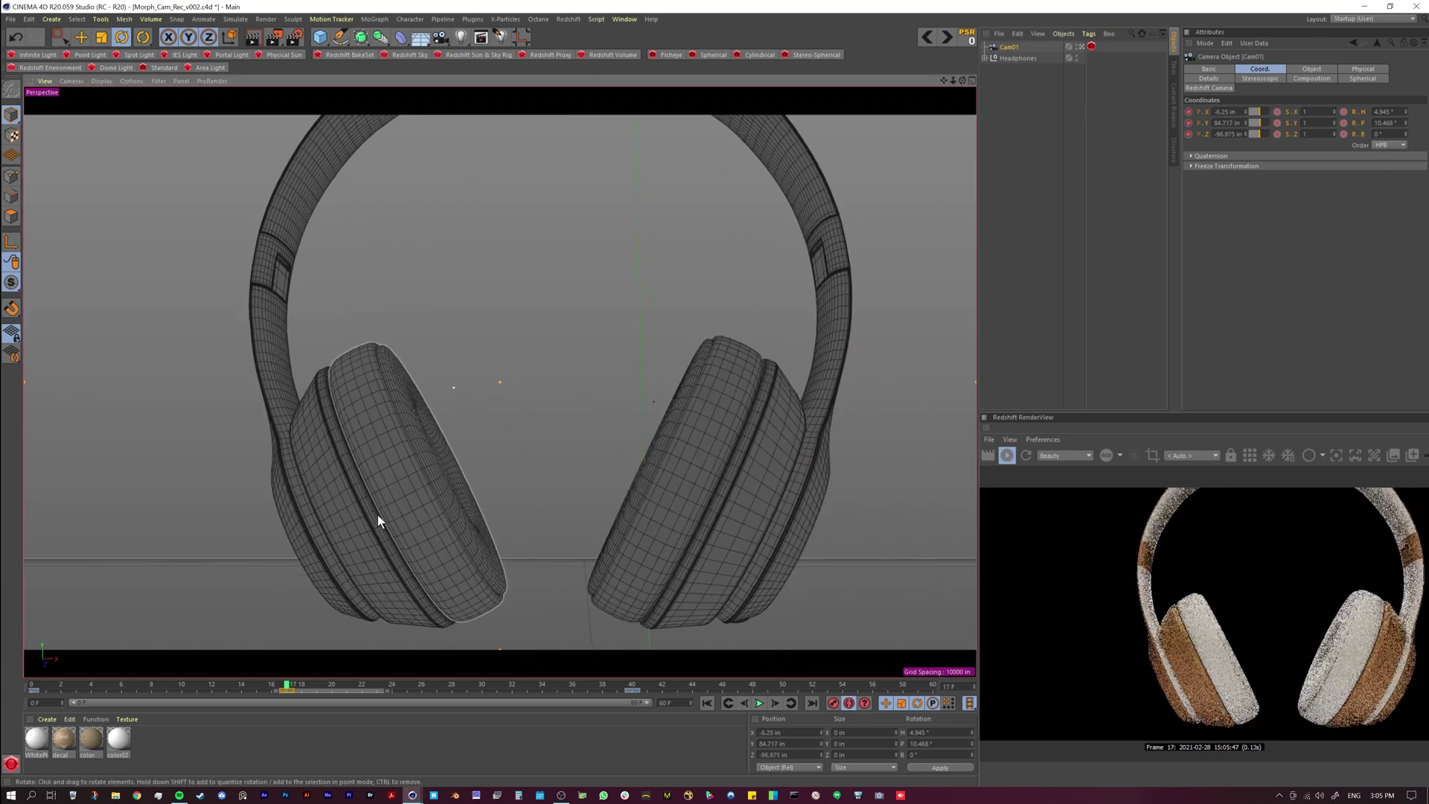
left_click_drag(378, 516, 551, 512, "alt")
middle_click(539, 513)
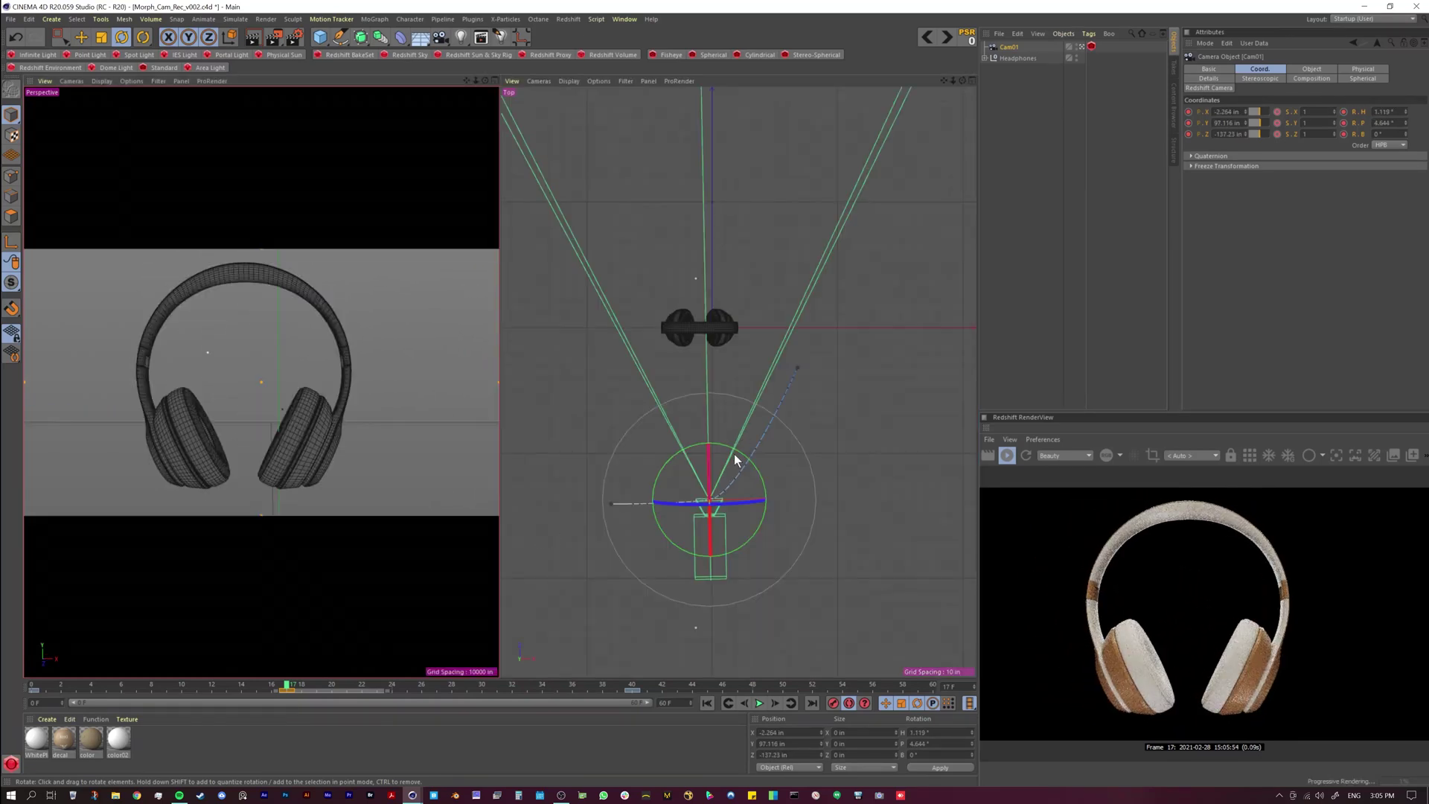
mouse_move(355, 451)
left_mouse_down("alt")
mouse_move(292, 418)
mouse_move(372, 436)
mouse_move(329, 435)
mouse_move(345, 458)
left_mouse_up("alt")
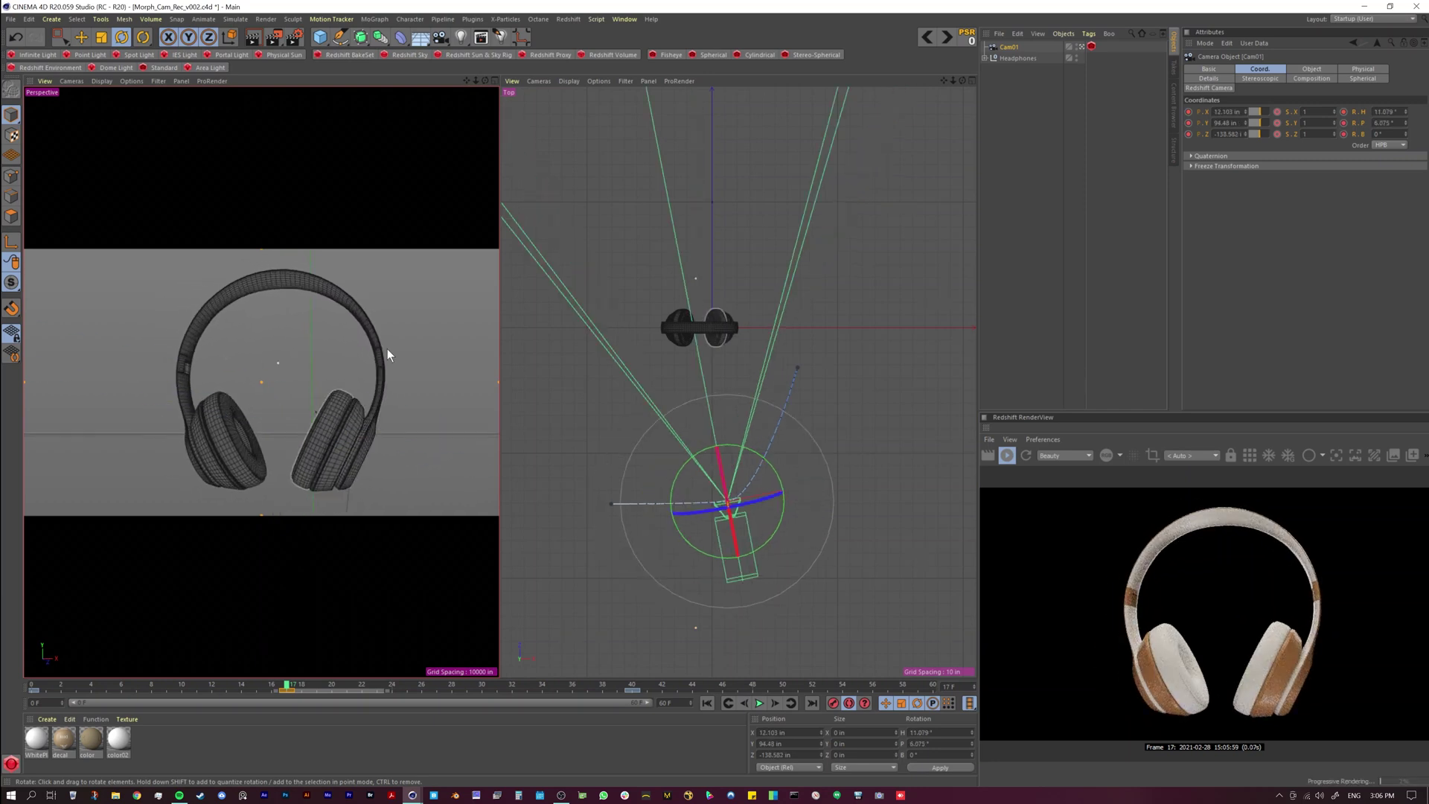
middle_click(332, 457)
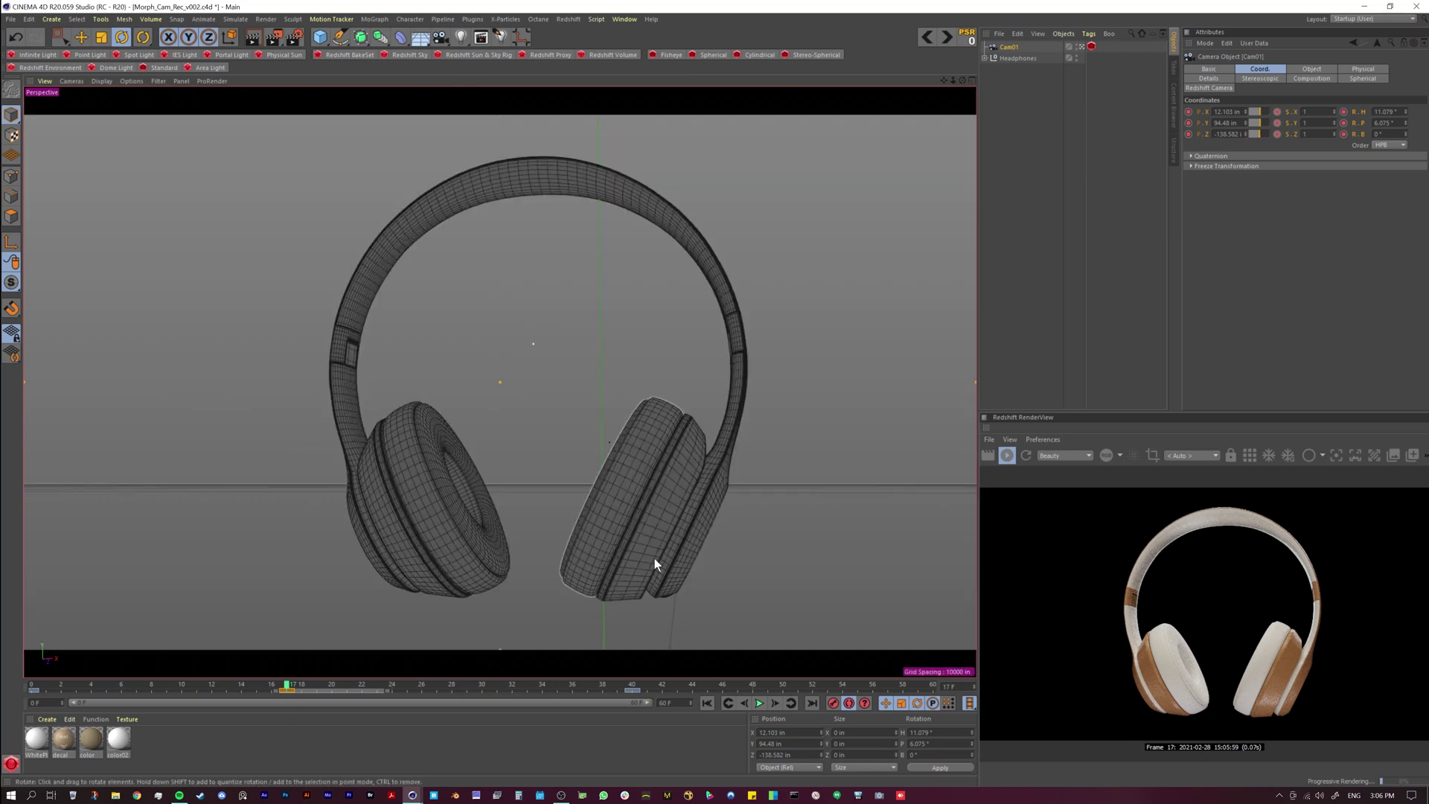
- Stop the live render, play the camera animation through and return the timeline to frame 0
left_click(1008, 457)
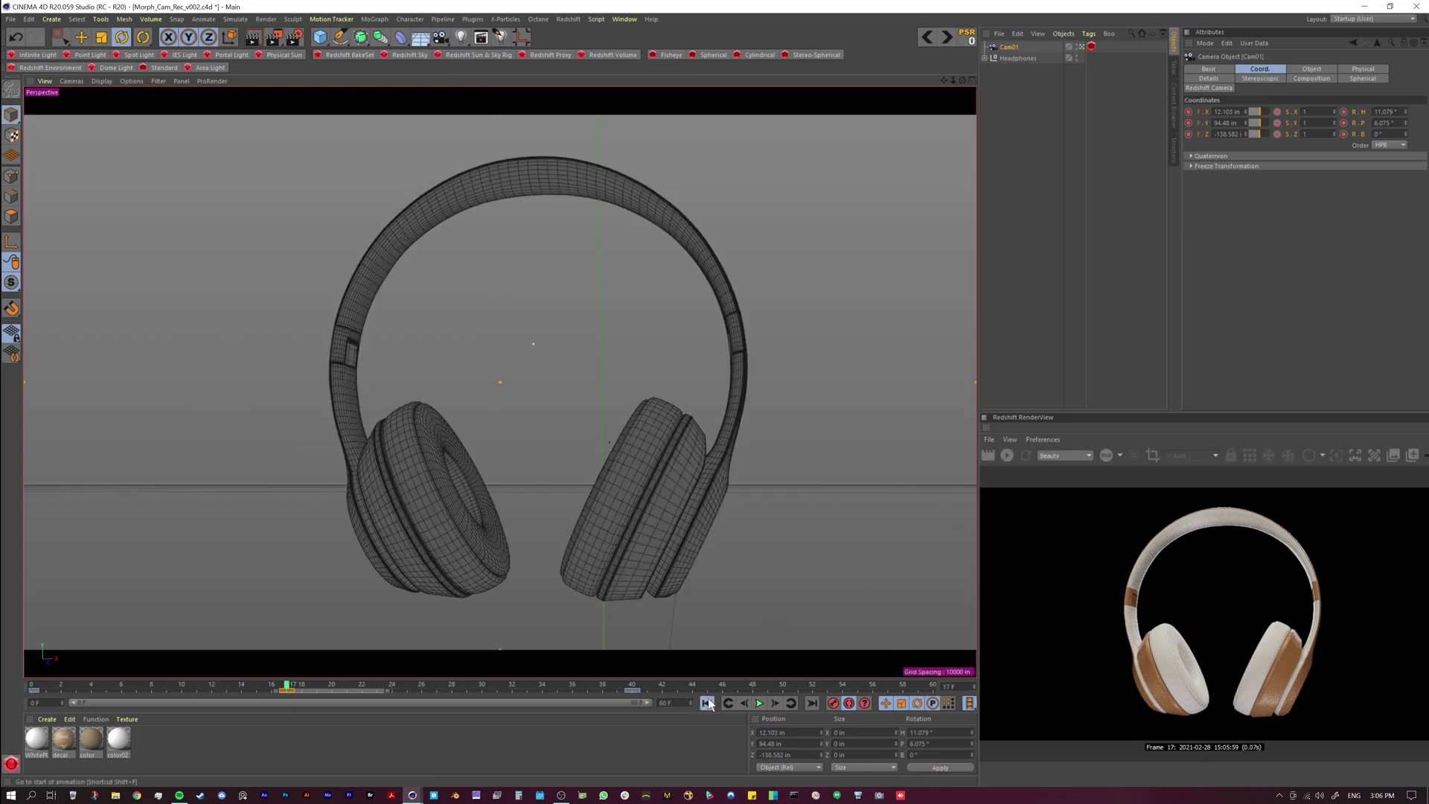
left_click(759, 703)
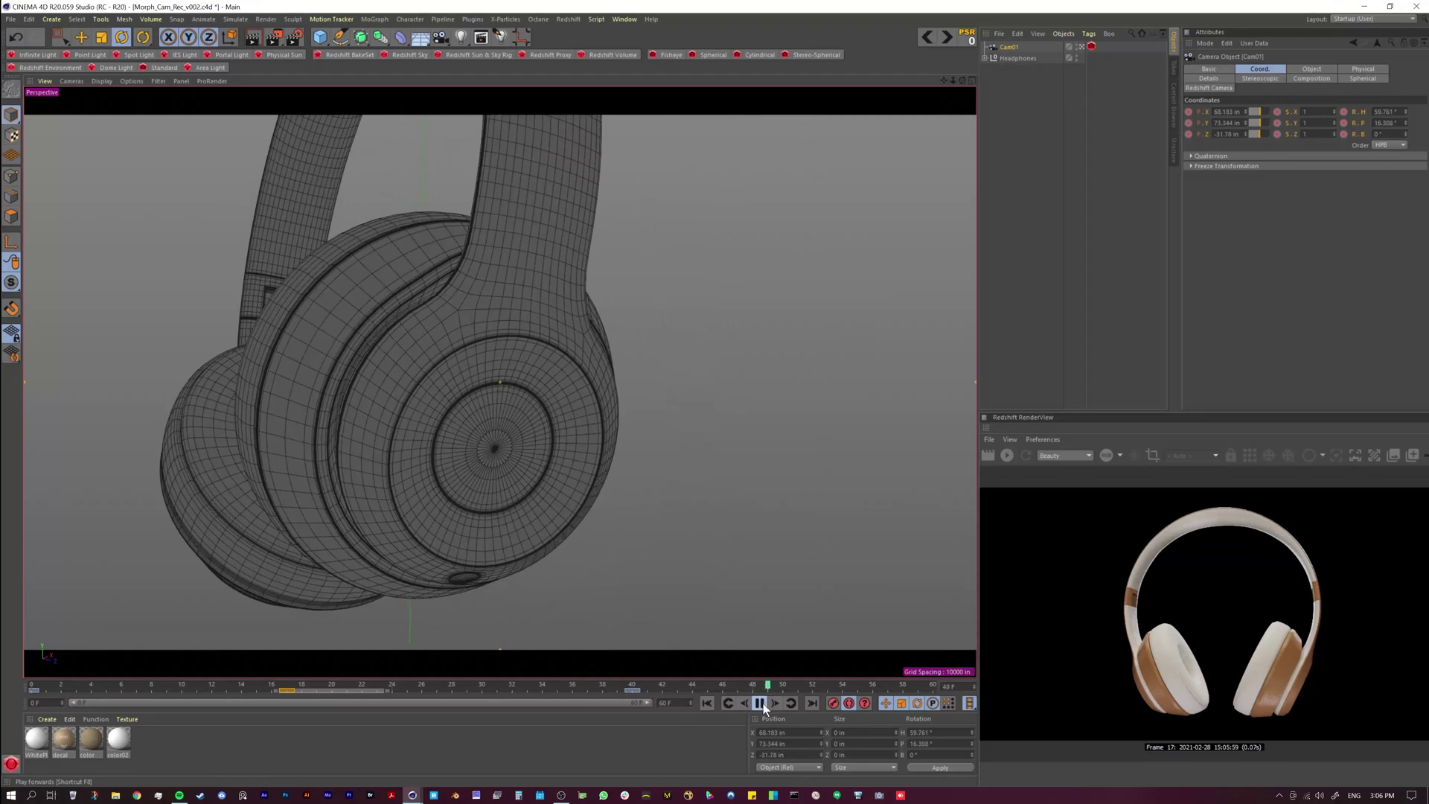
left_click(761, 705)
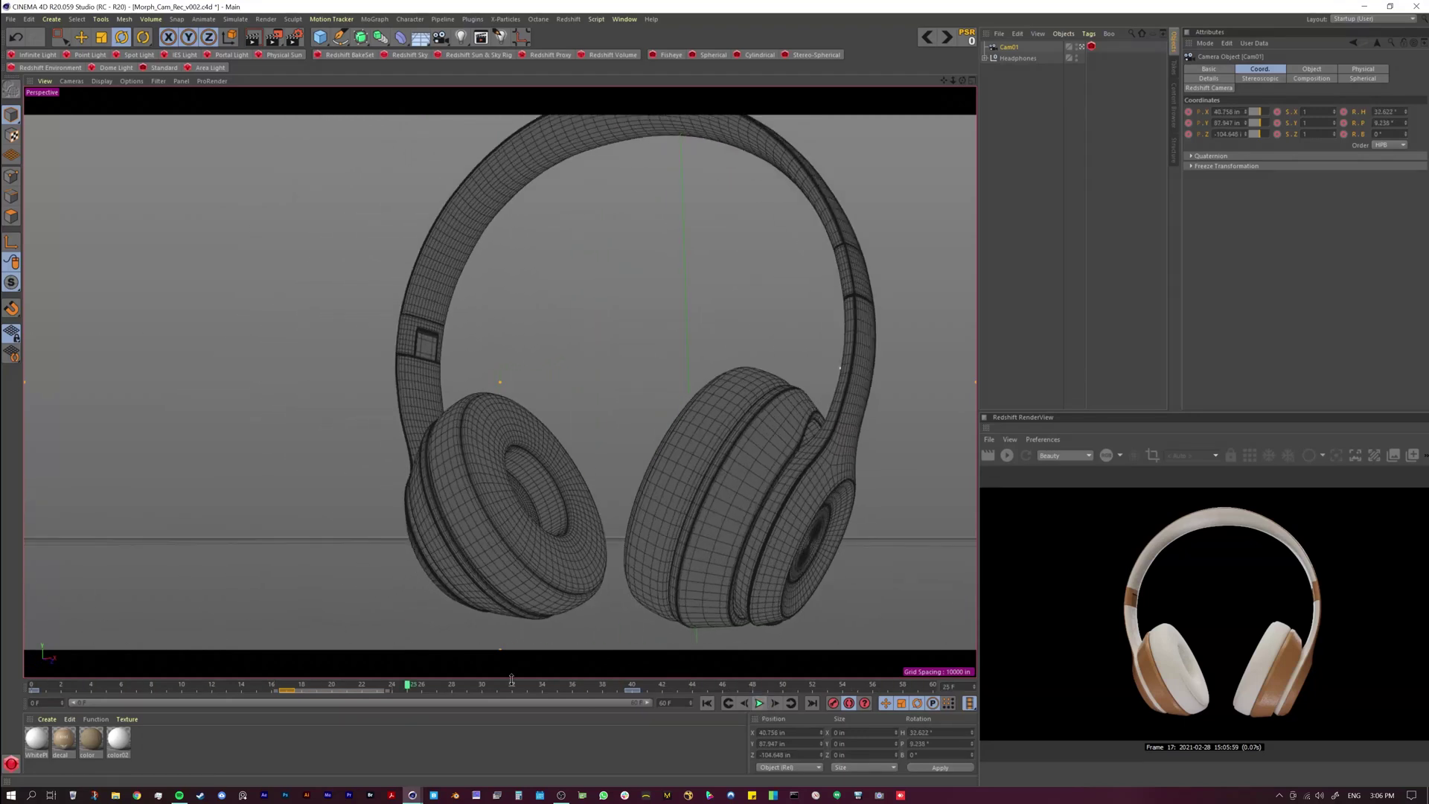
left_click(33, 684)
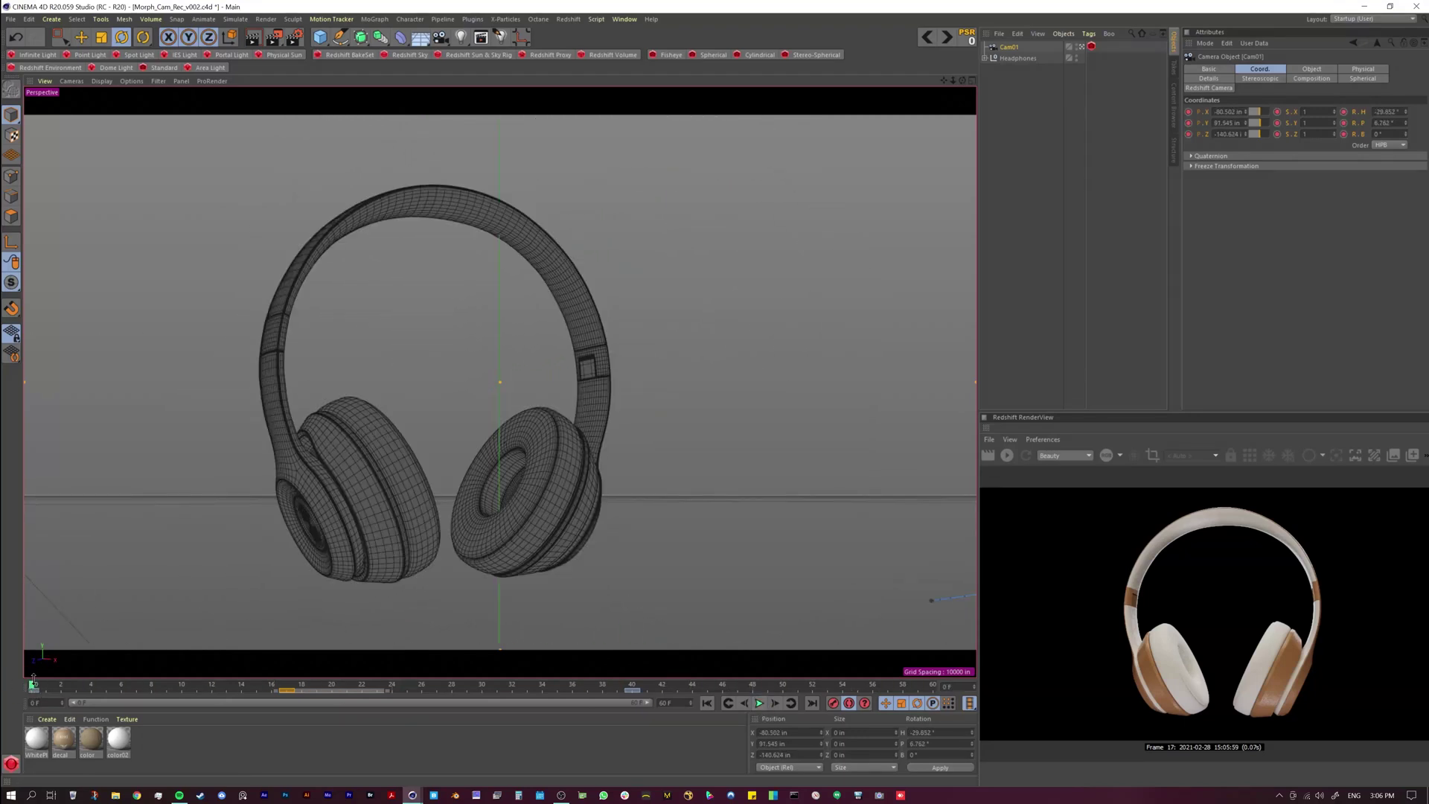
- Orbit Cam01 to a slightly more angled view of the headphones at frame 17 and scrub on to frame 40
left_click(292, 685)
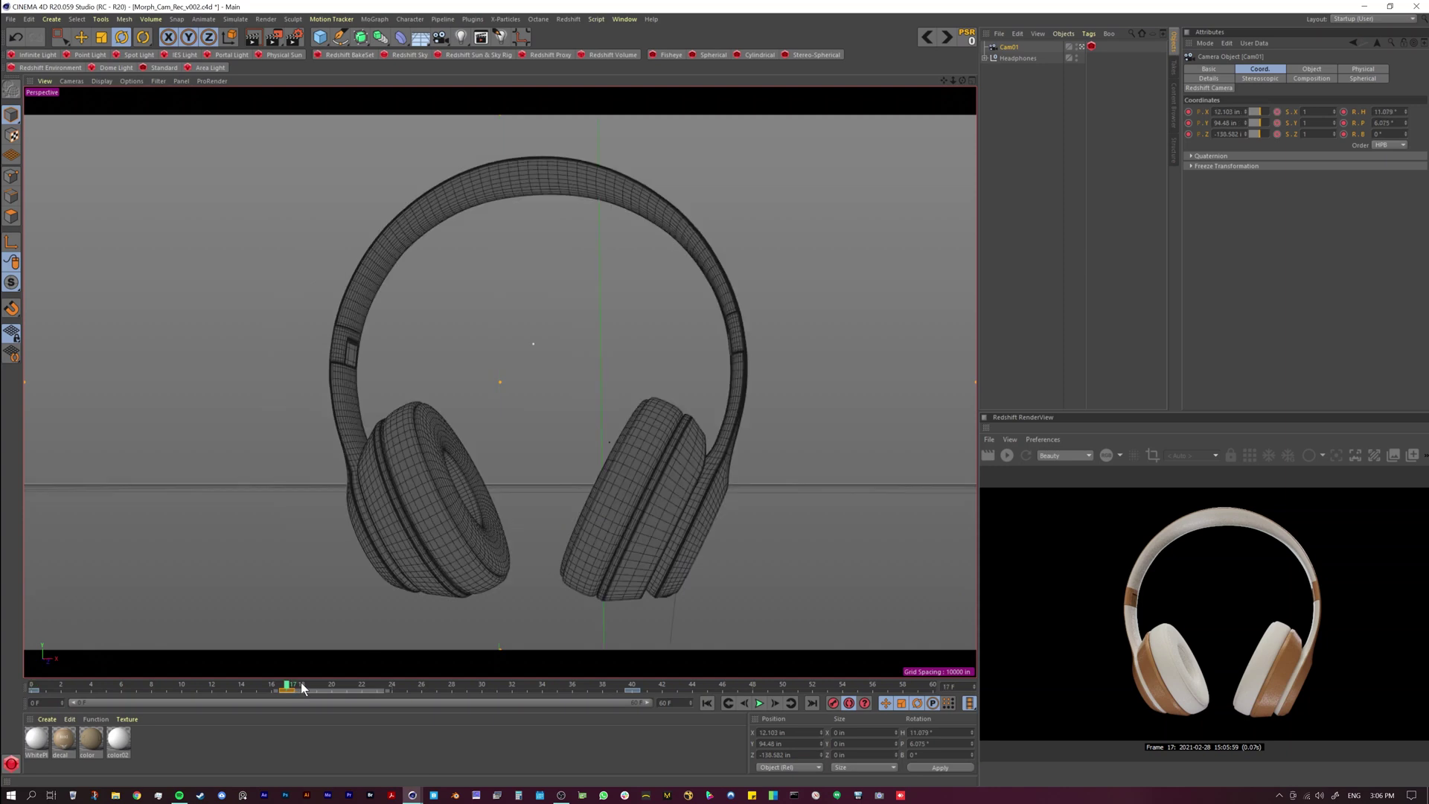
middle_click_drag(462, 448, 434, 454, "alt")
left_click_drag(435, 455, 460, 476, "alt")
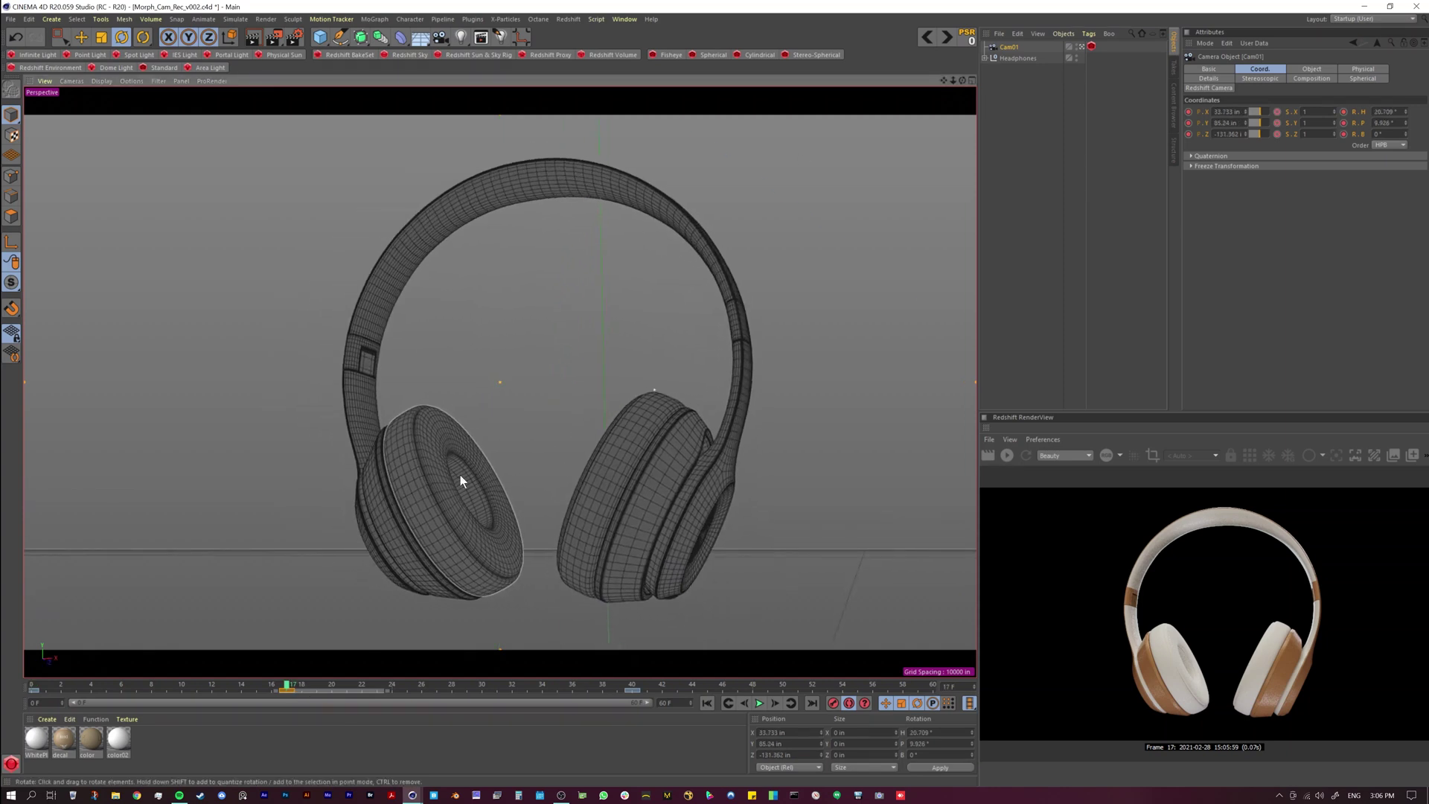
middle_click_drag(476, 475, 432, 530, "alt")
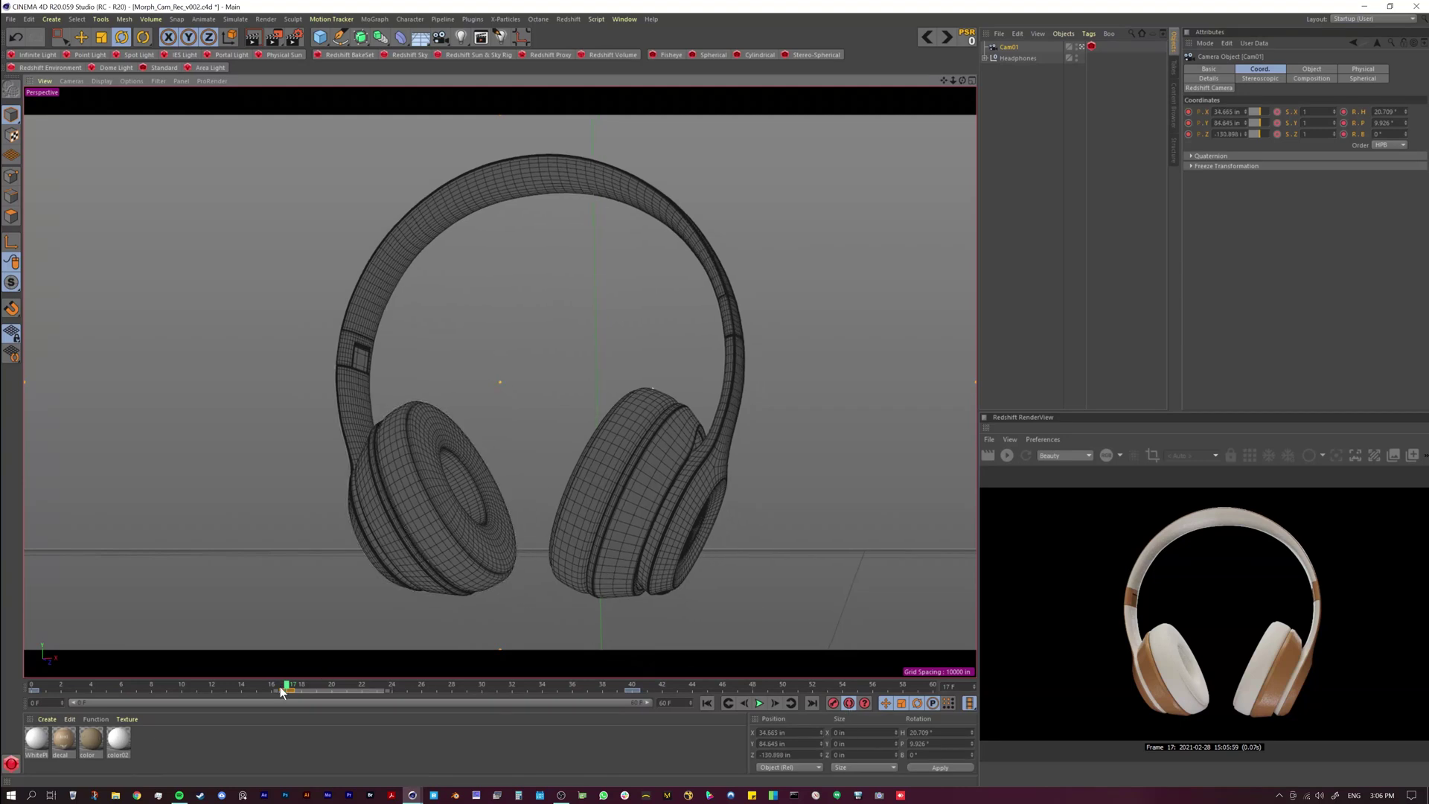
left_click_drag(300, 686, 637, 714)
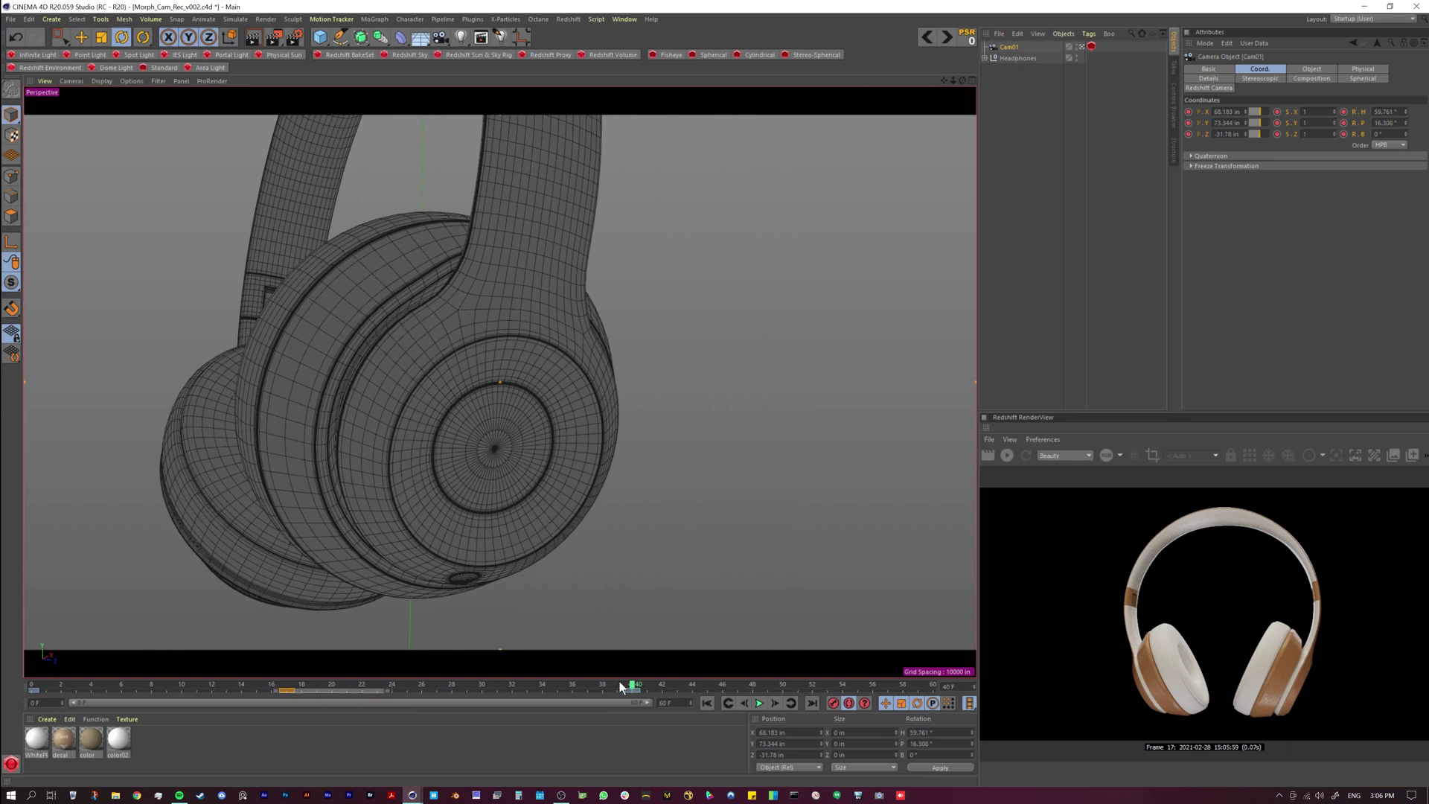
- Restart the live render at frame 40 and make two copies of the Cam01 camera
left_click(1006, 454)
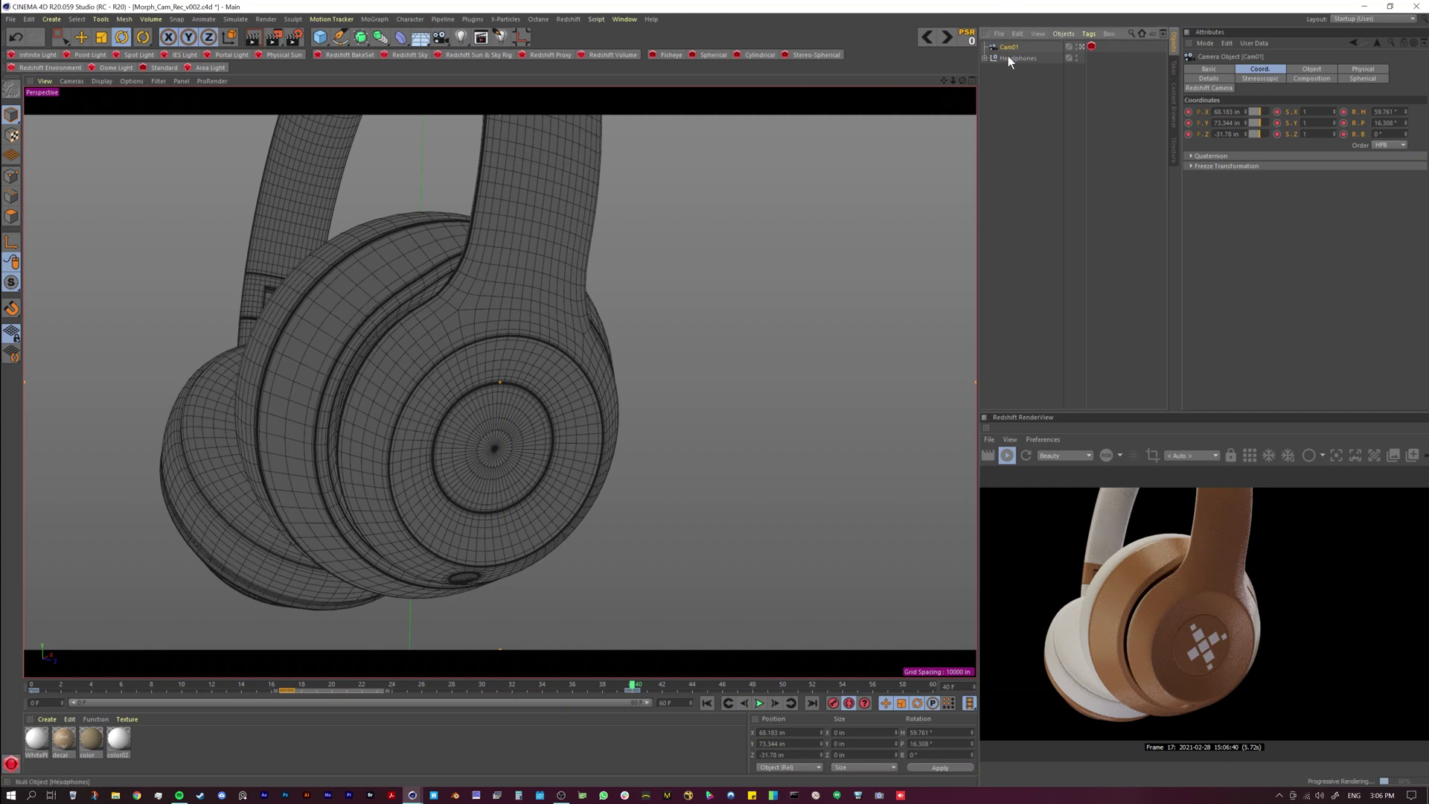
key("ctrl+c")
key("ctrl+v")
key("ctrl+v")
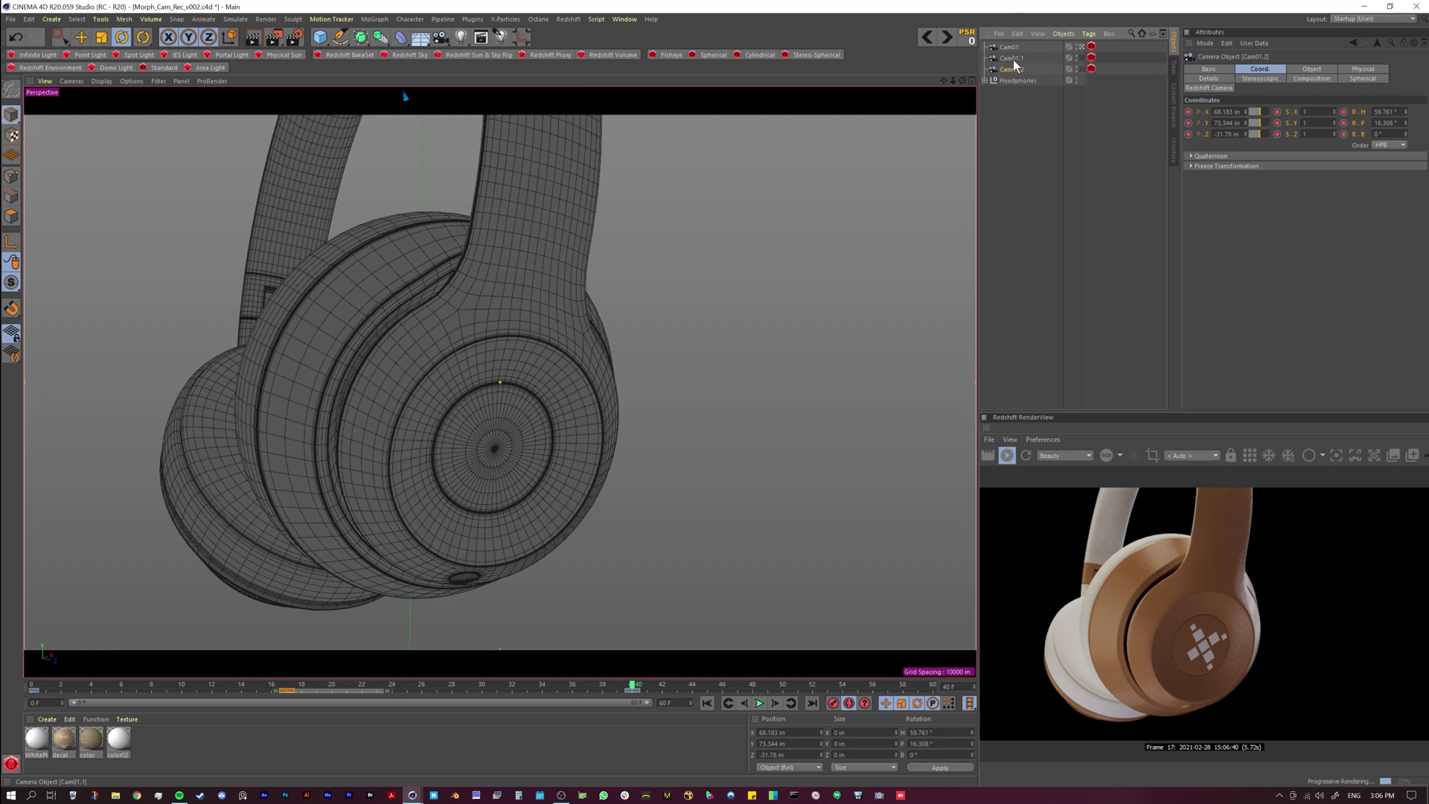
- Rename the two camera copies as Cam02 and Cam03
double_click(1013, 58)
type("Cam02")
key("Return")
left_click(1007, 144)
double_click(1011, 69)
type("Cam03")
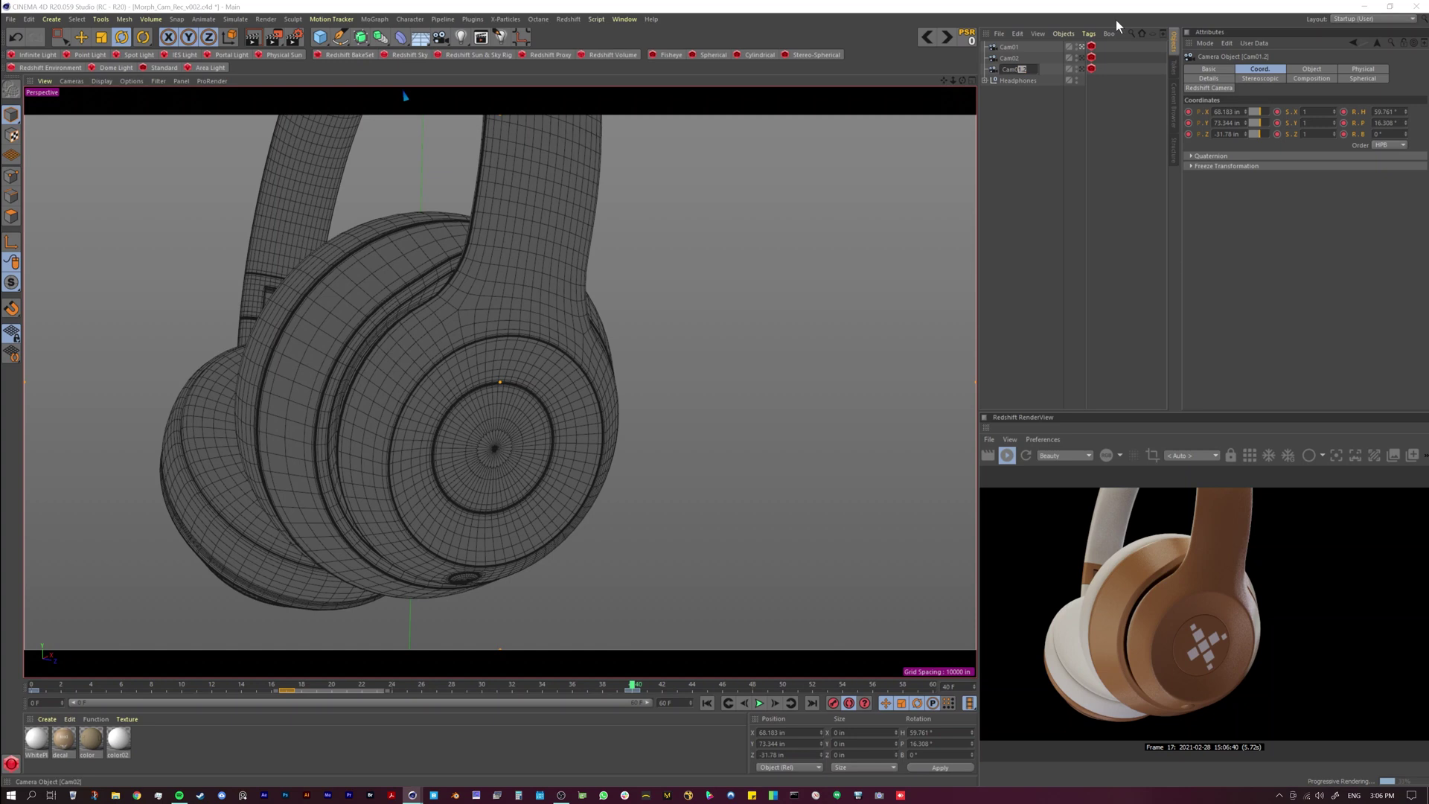
key("Return")
left_click(997, 49)
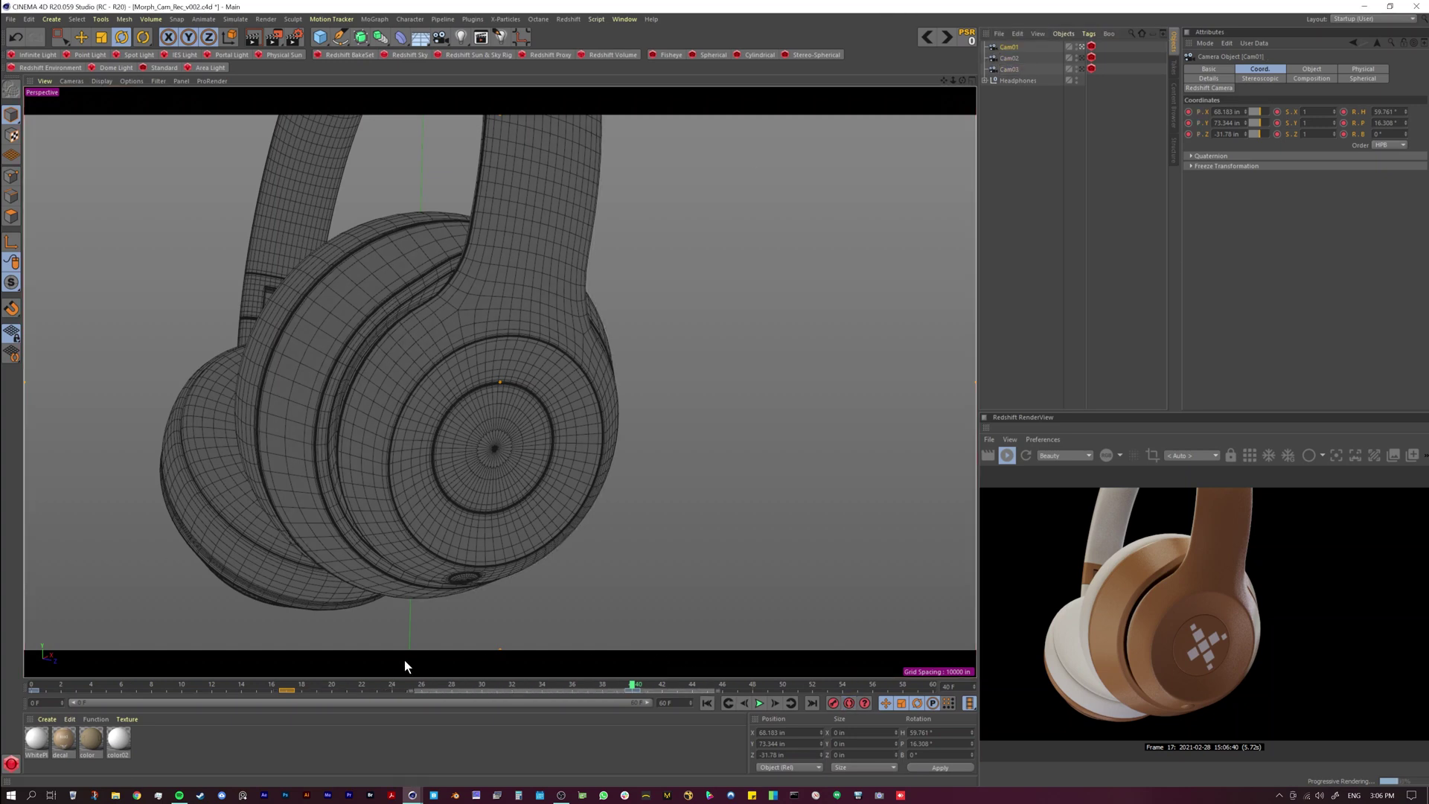
left_click_drag(243, 680, 209, 673)
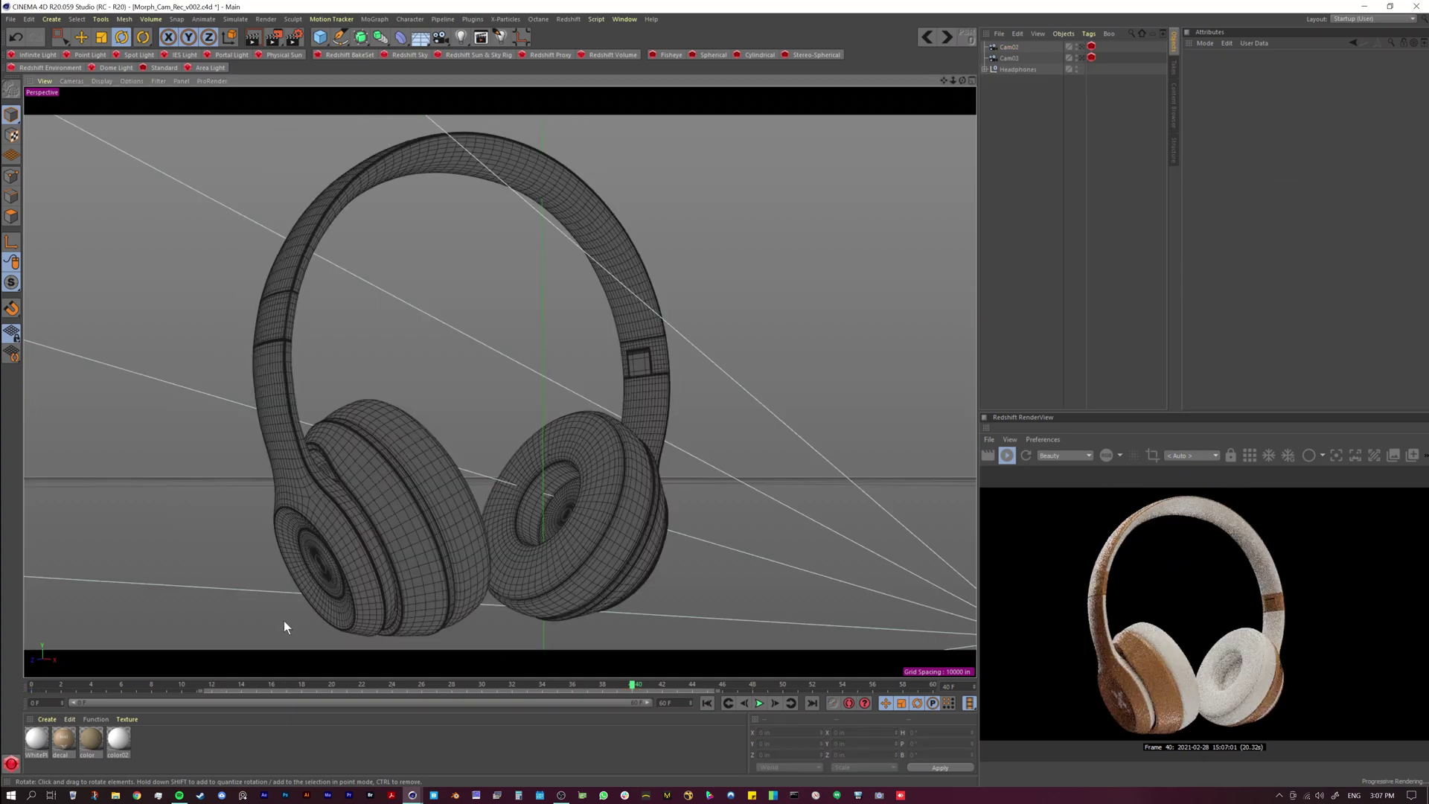
key("Delete")
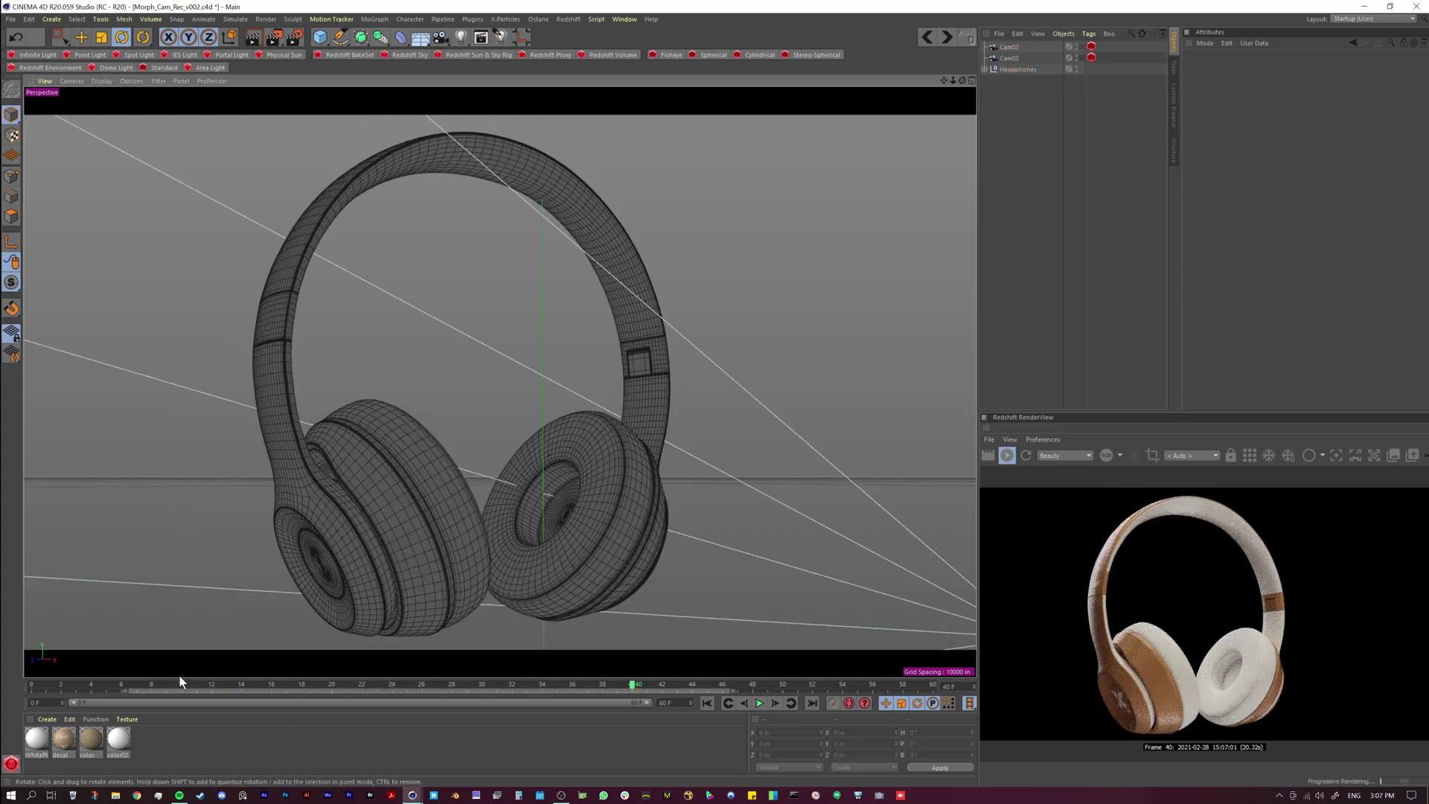
key("ctrl+z")
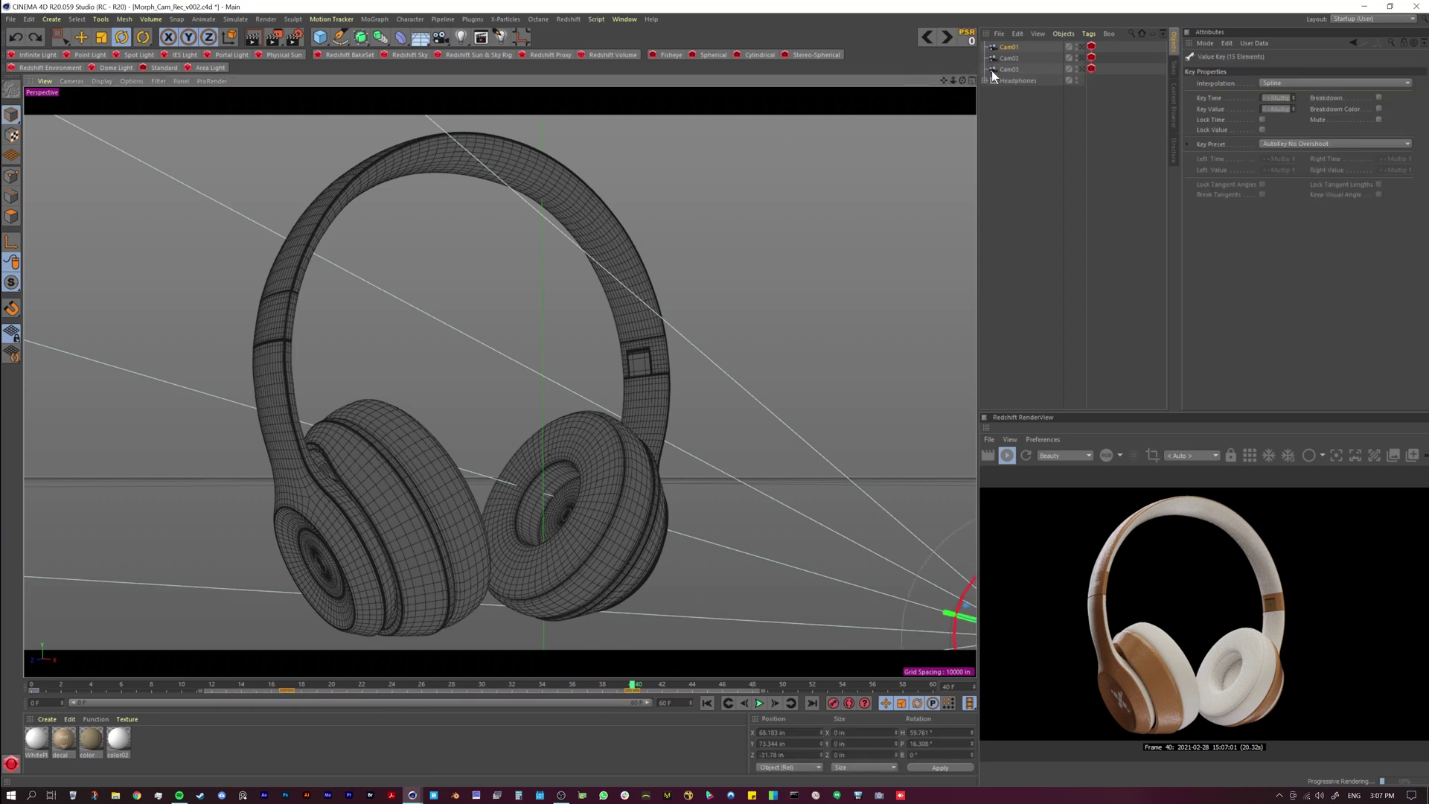
- Switch to the Animate layout and show the keyframes of the three cameras in the Dope Sheet
left_click(1012, 47)
left_click(813, 687)
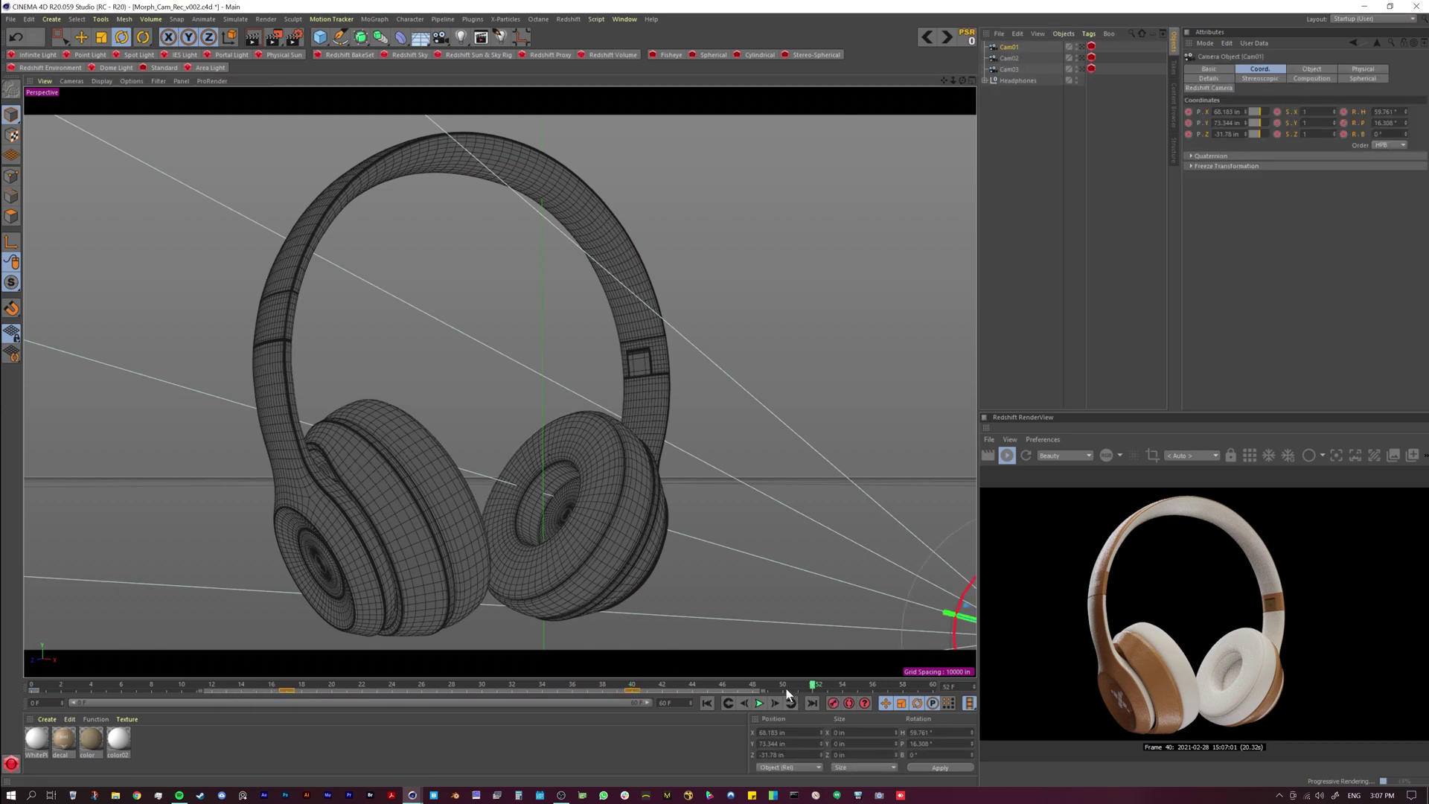
left_click(1374, 19)
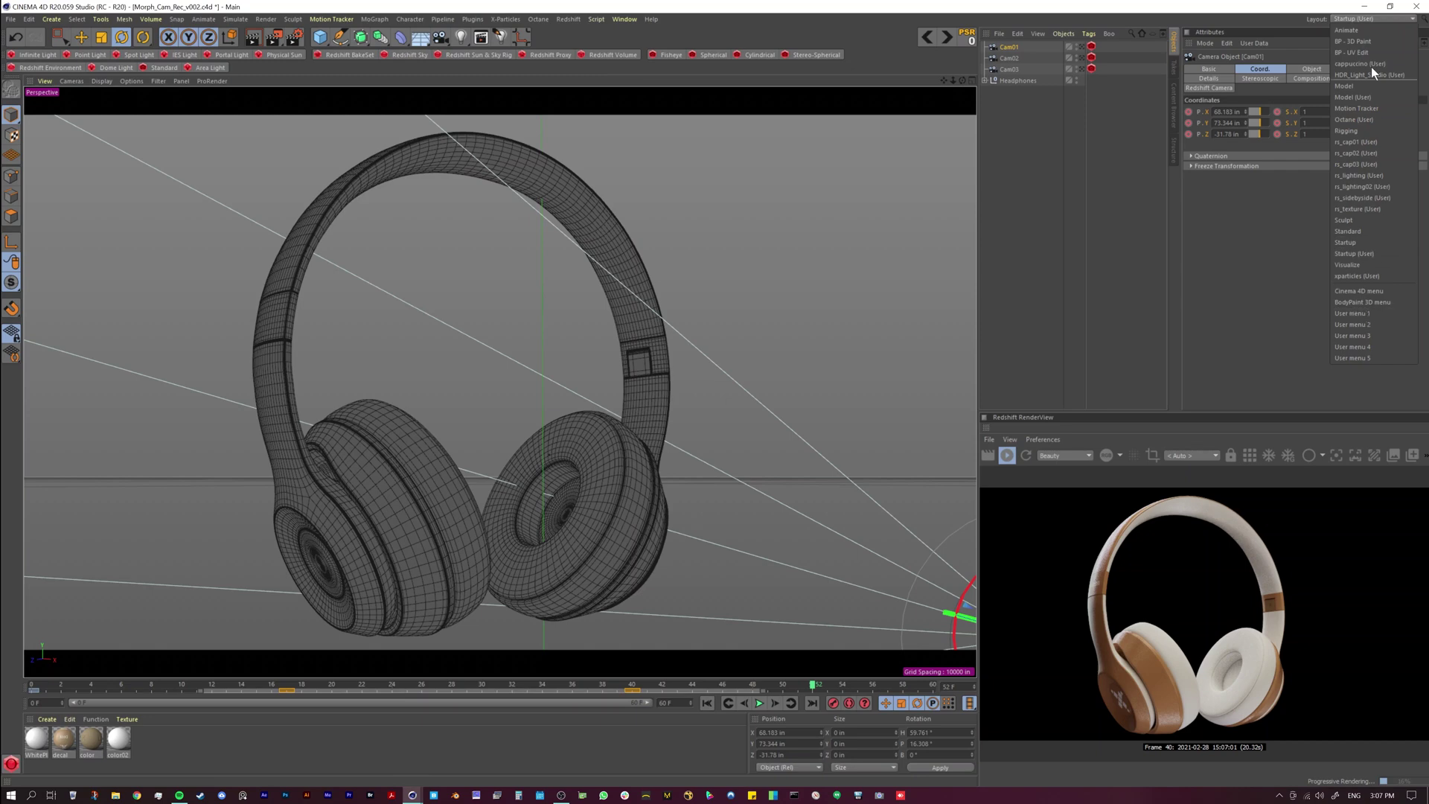
left_click(1367, 30)
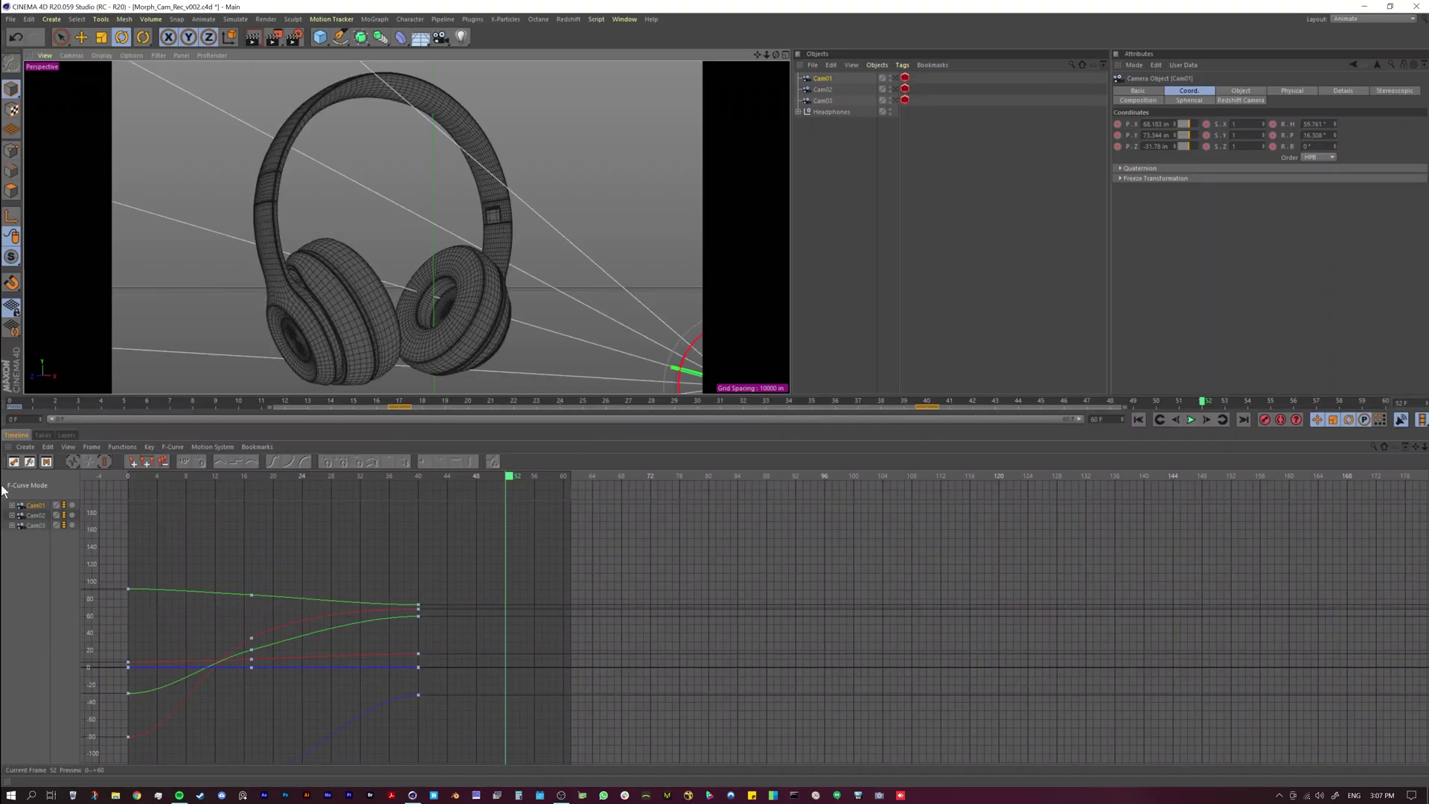
left_click(32, 464)
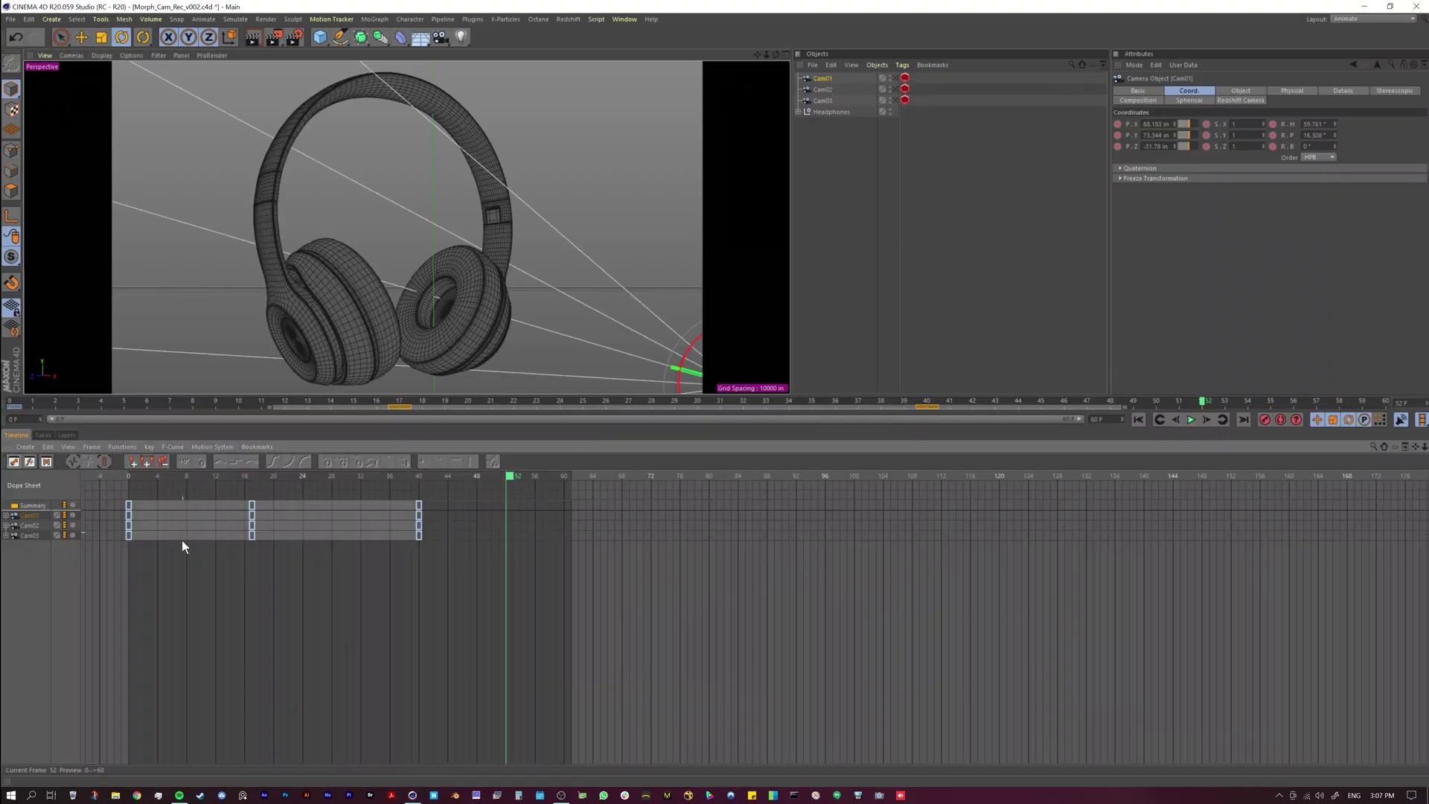
- Delete Cam01's keyframes at frames 40 and 17, keeping only the one at frame 0
left_click(518, 513)
left_click(419, 515)
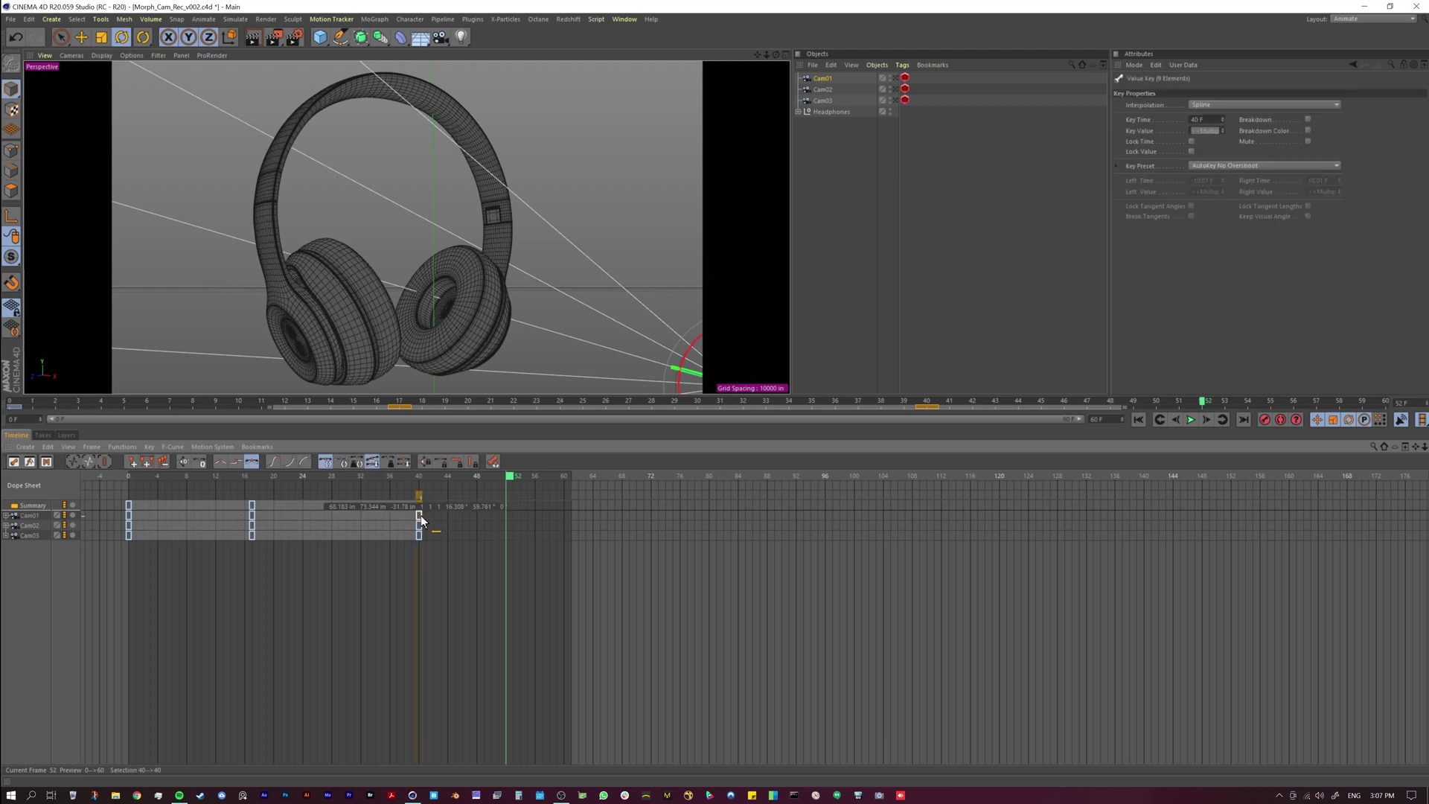
key("Delete")
left_click(252, 515)
key("Delete")
- Delete Cam02's keyframes at frames 0 and 40 and Cam03's keyframes at frames 0 and 17
left_click(128, 526)
key("Delete")
left_click(419, 526)
key("Delete")
left_click_drag(111, 558, 288, 534)
key("Delete")
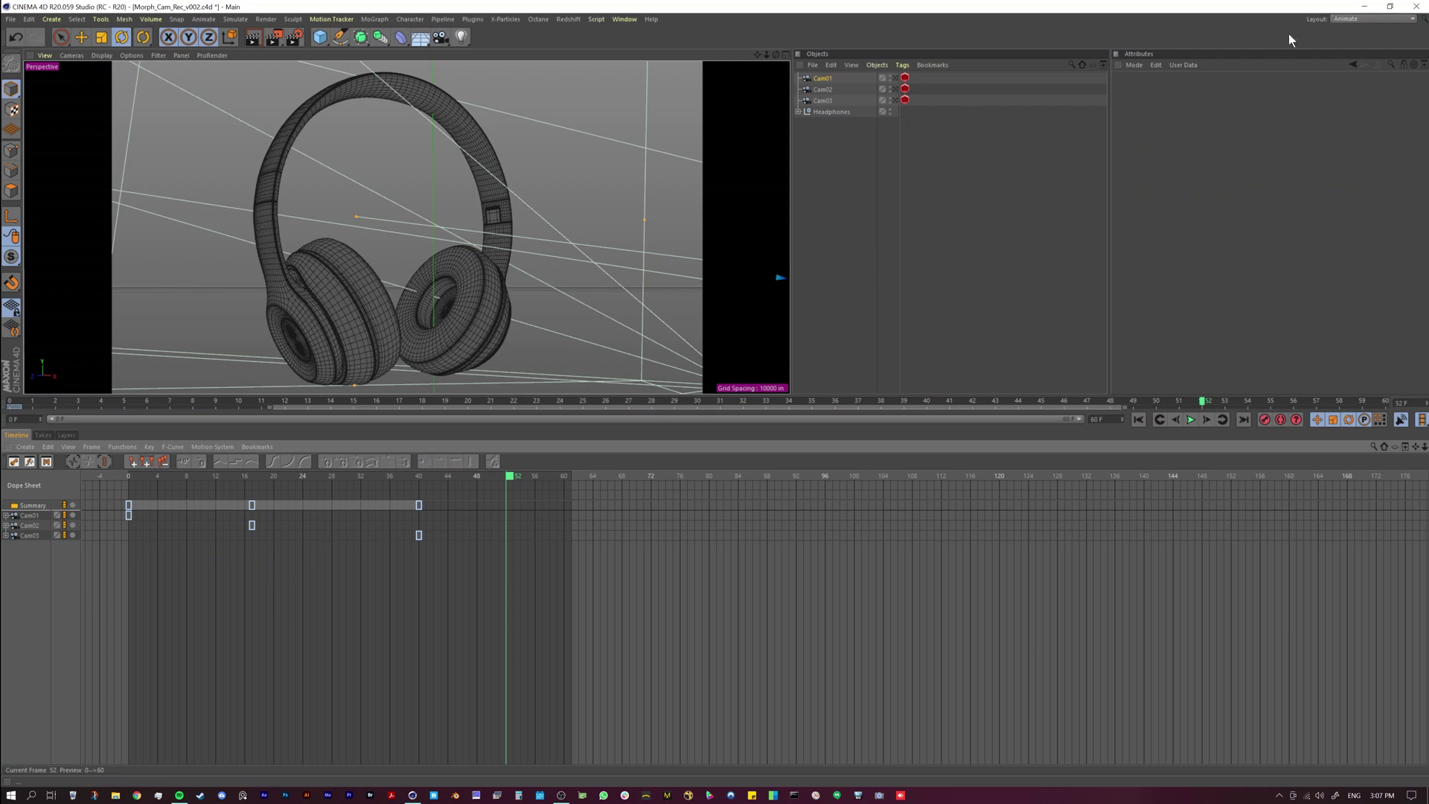
- Switch to the rs_sidebyside user layout and widen the viewport against the render view
left_click(1340, 20)
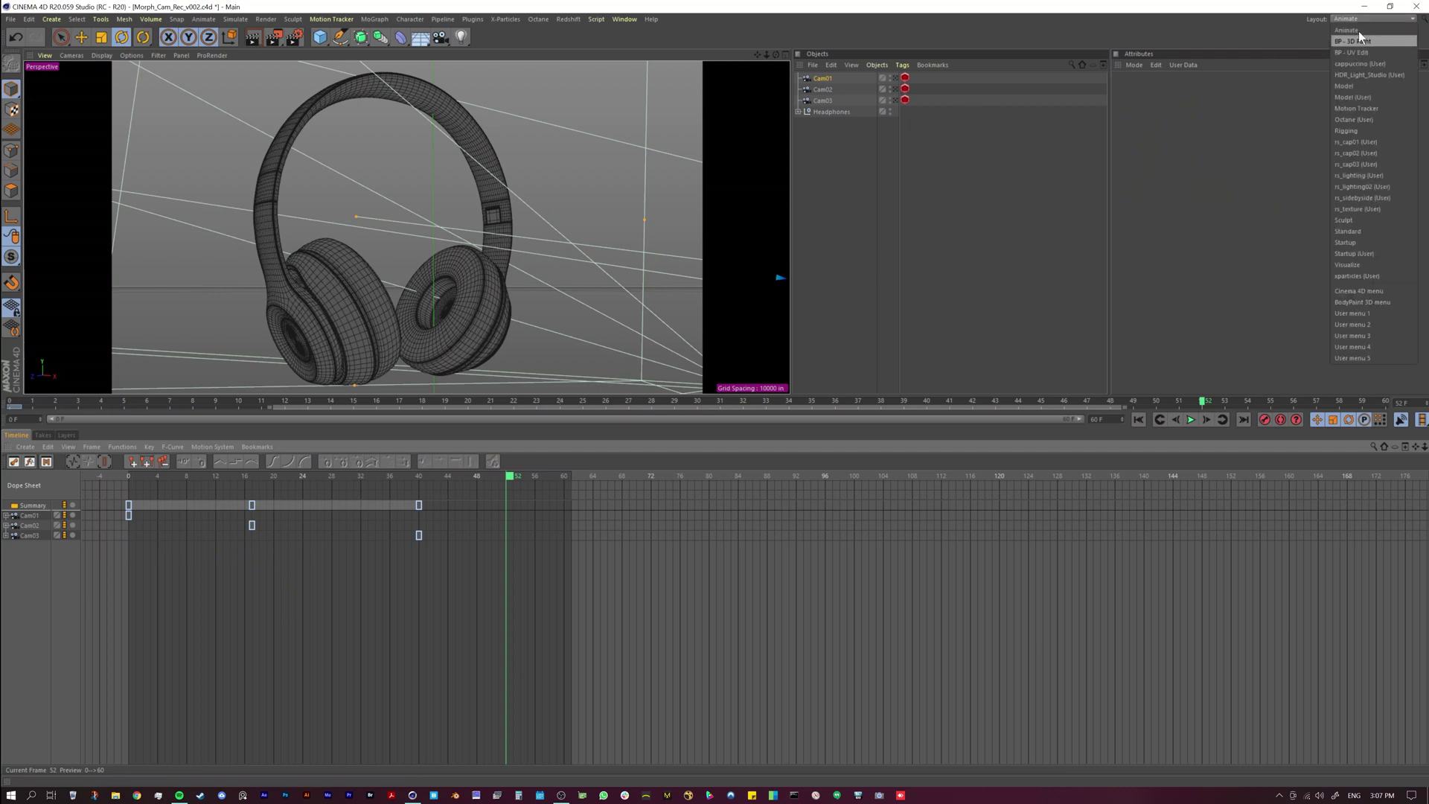
left_click(1377, 253)
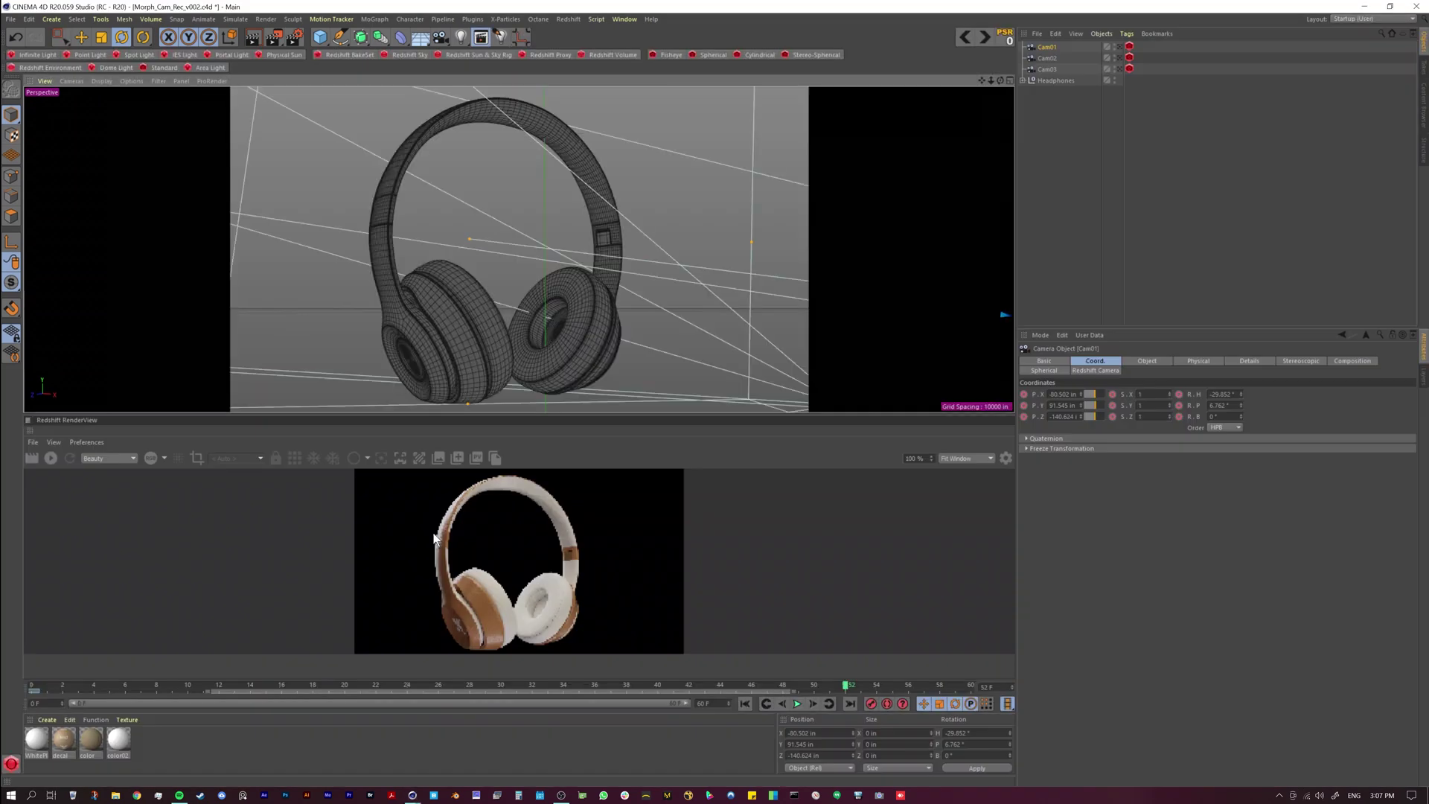
left_click(1370, 18)
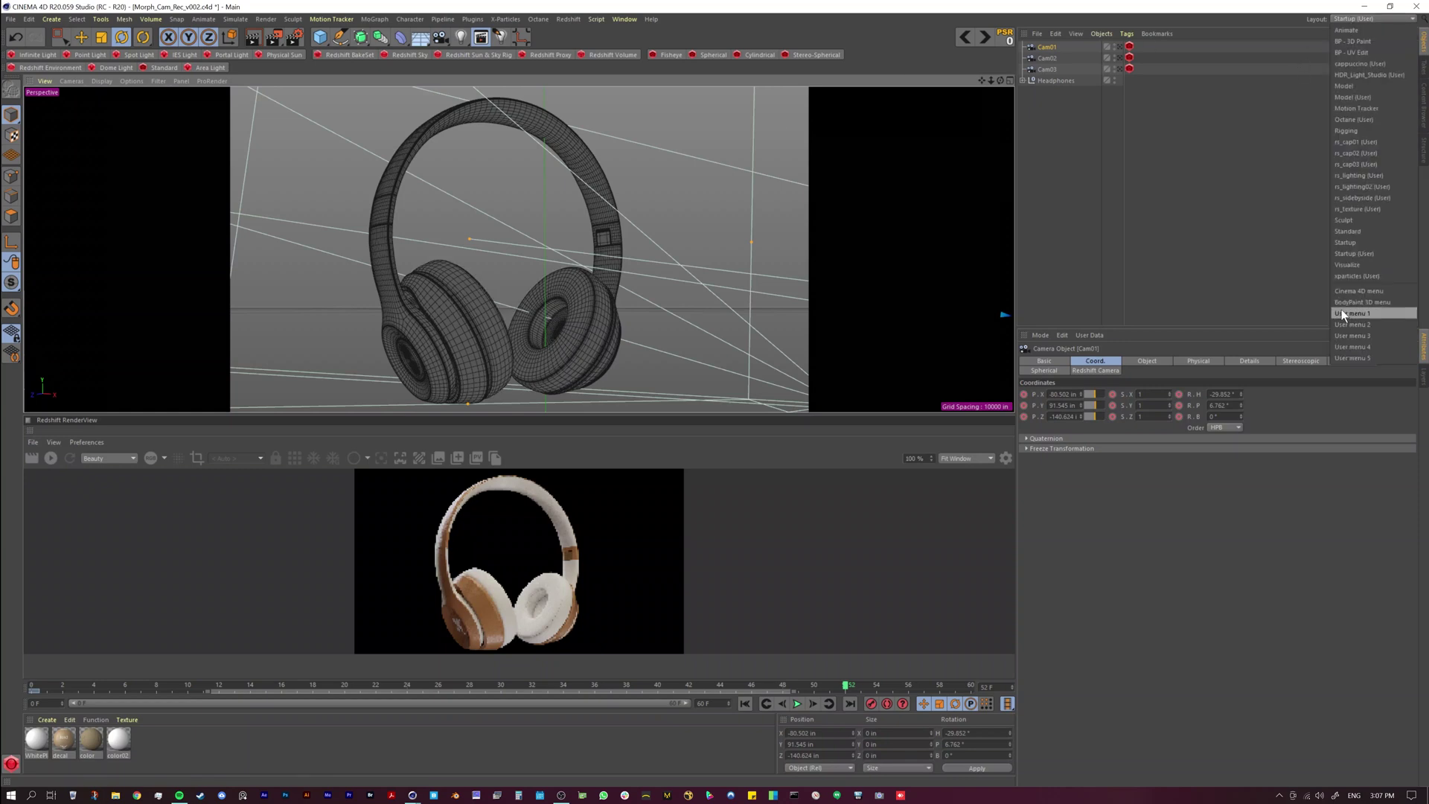
left_click(1372, 198)
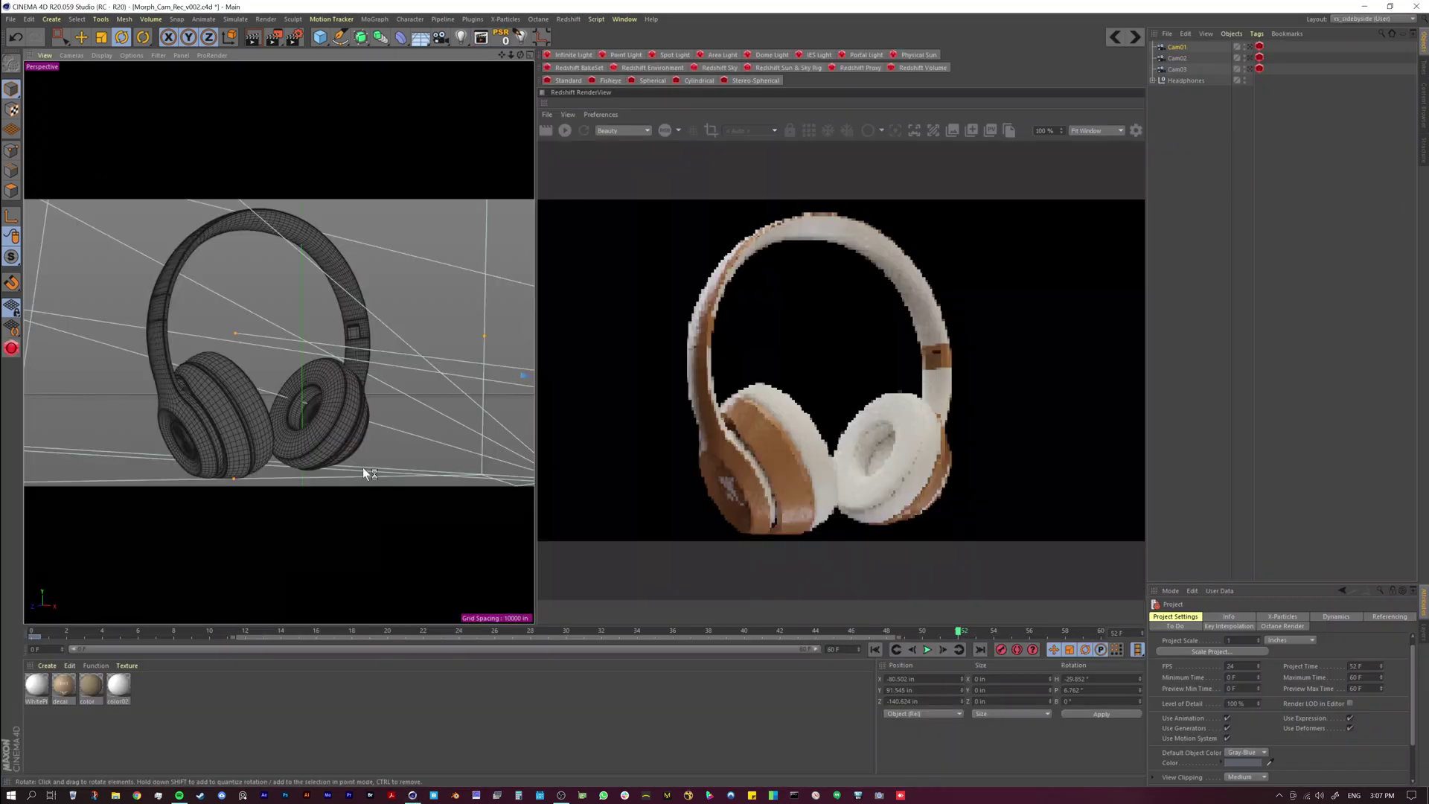
left_click_drag(546, 405, 682, 408)
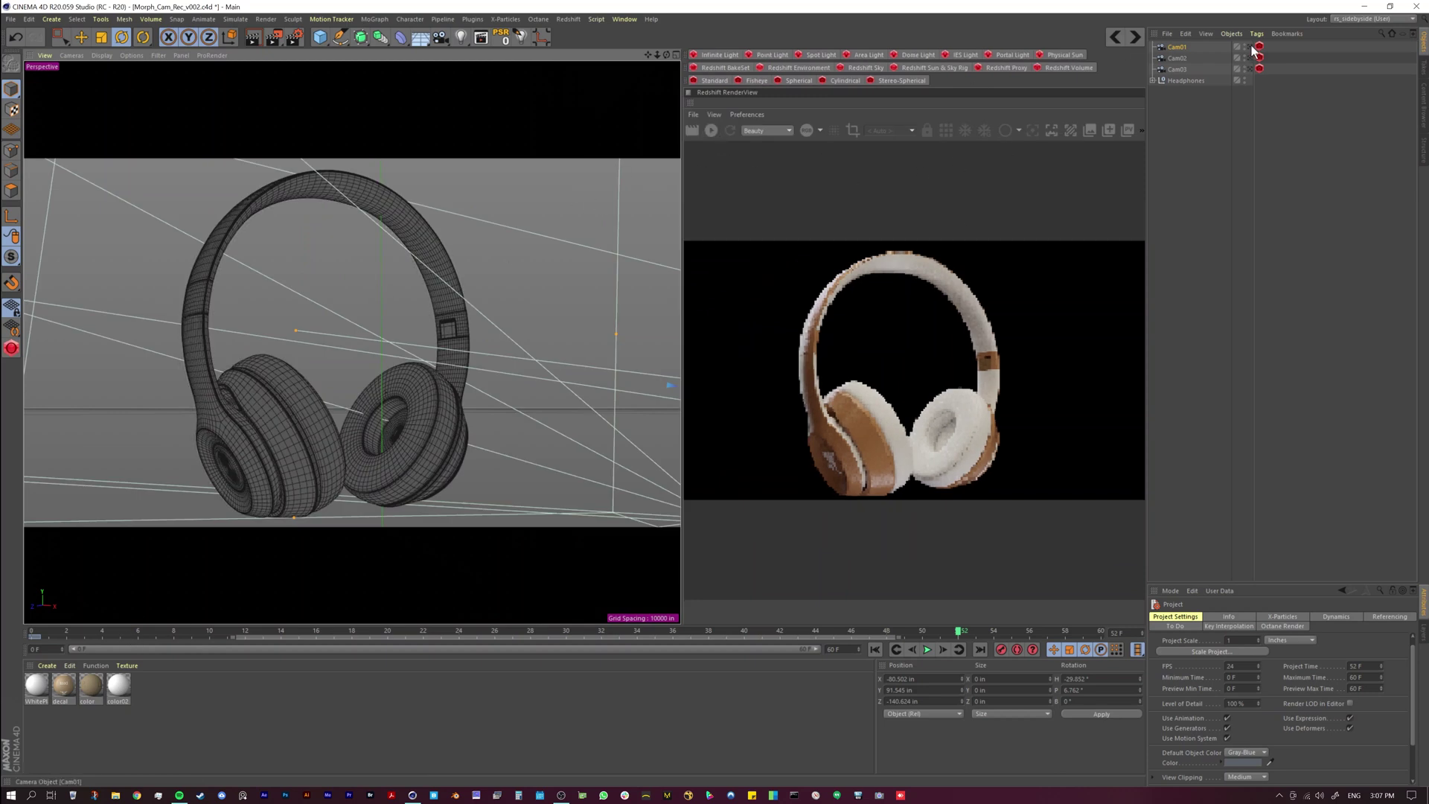
- Look at the headphones through Cam02 and Cam03 in turn
left_click(1250, 67)
left_click(1251, 68)
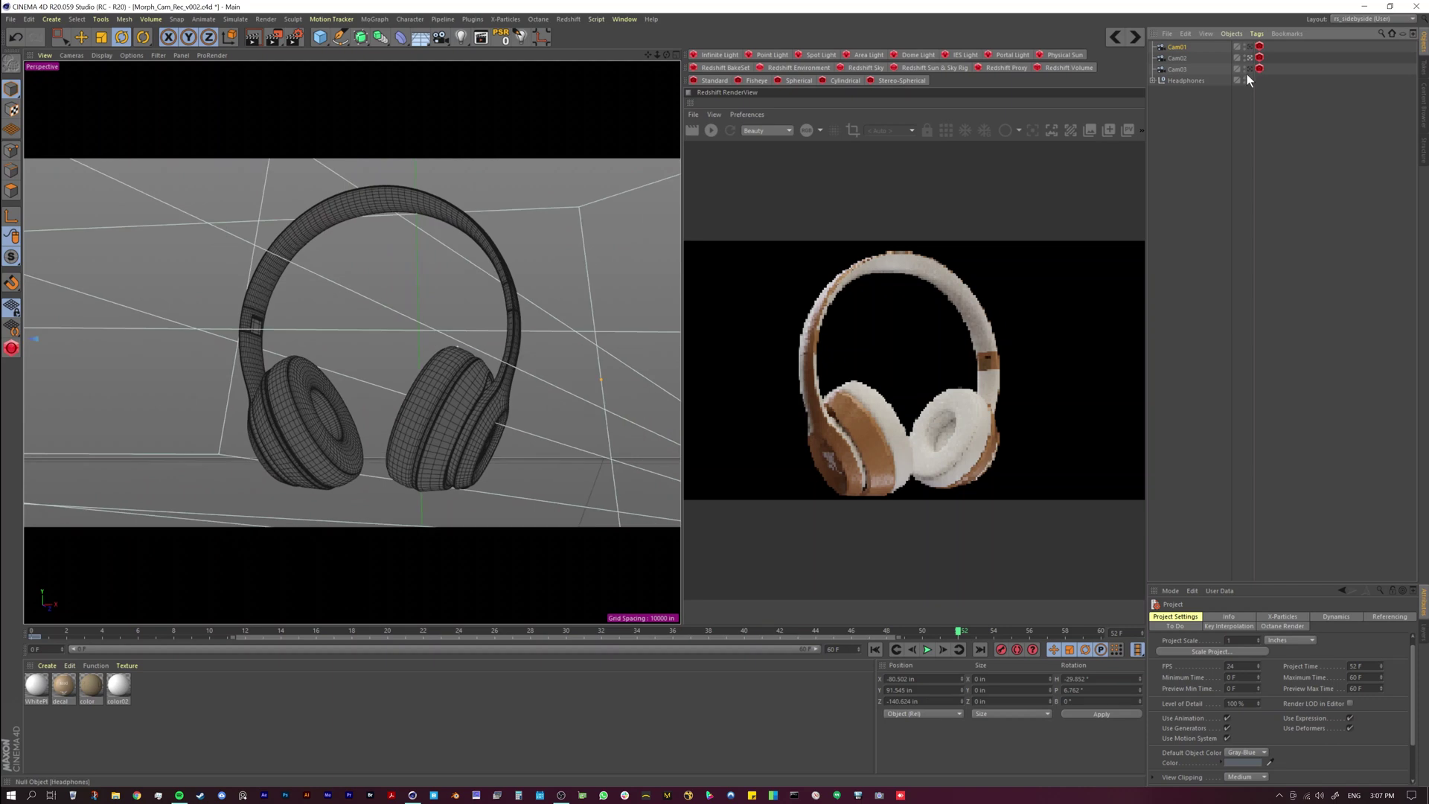
left_click(1249, 69)
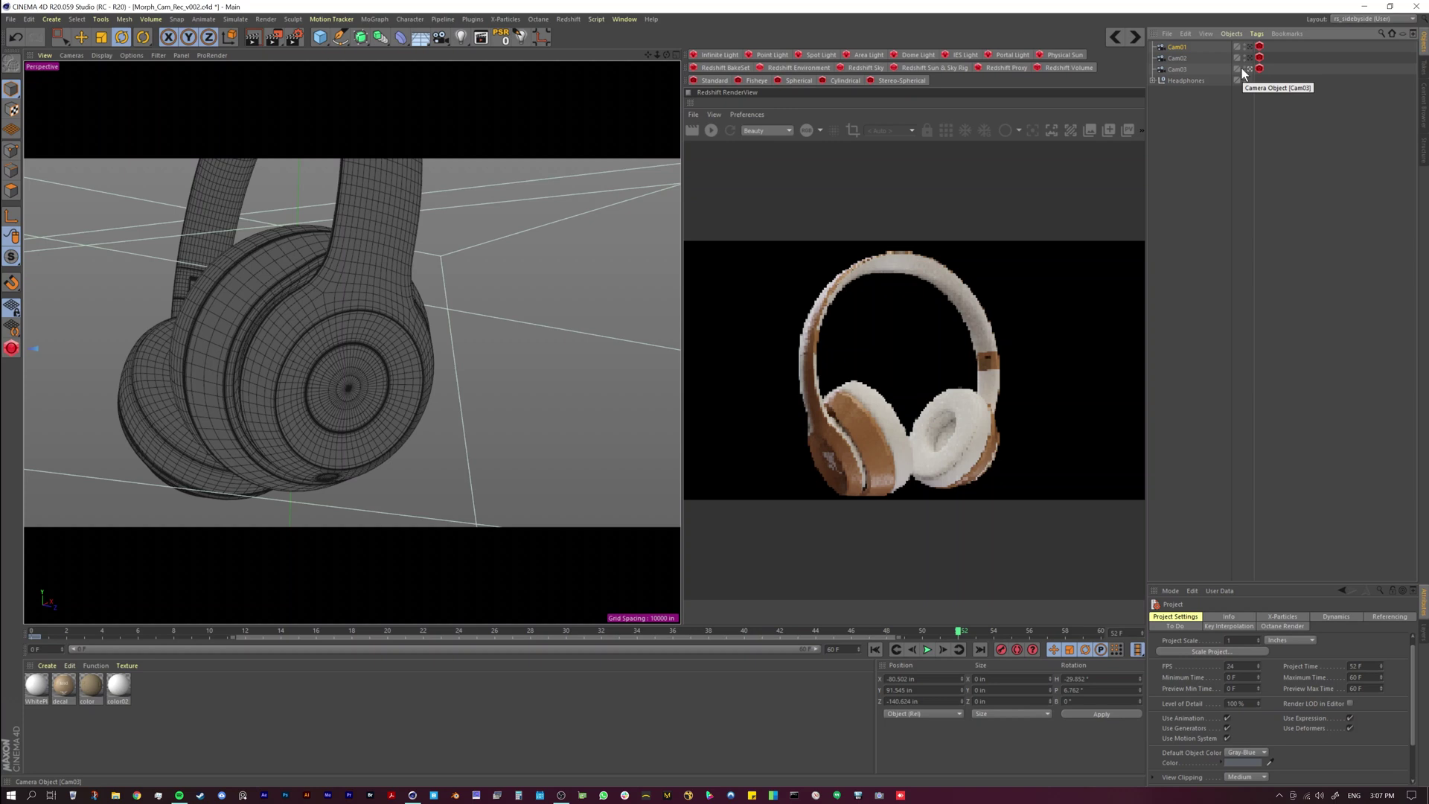
- Create a Camera Morph from the selected cameras Cam01, Cam02 and Cam03
left_click(1174, 70, "shift")
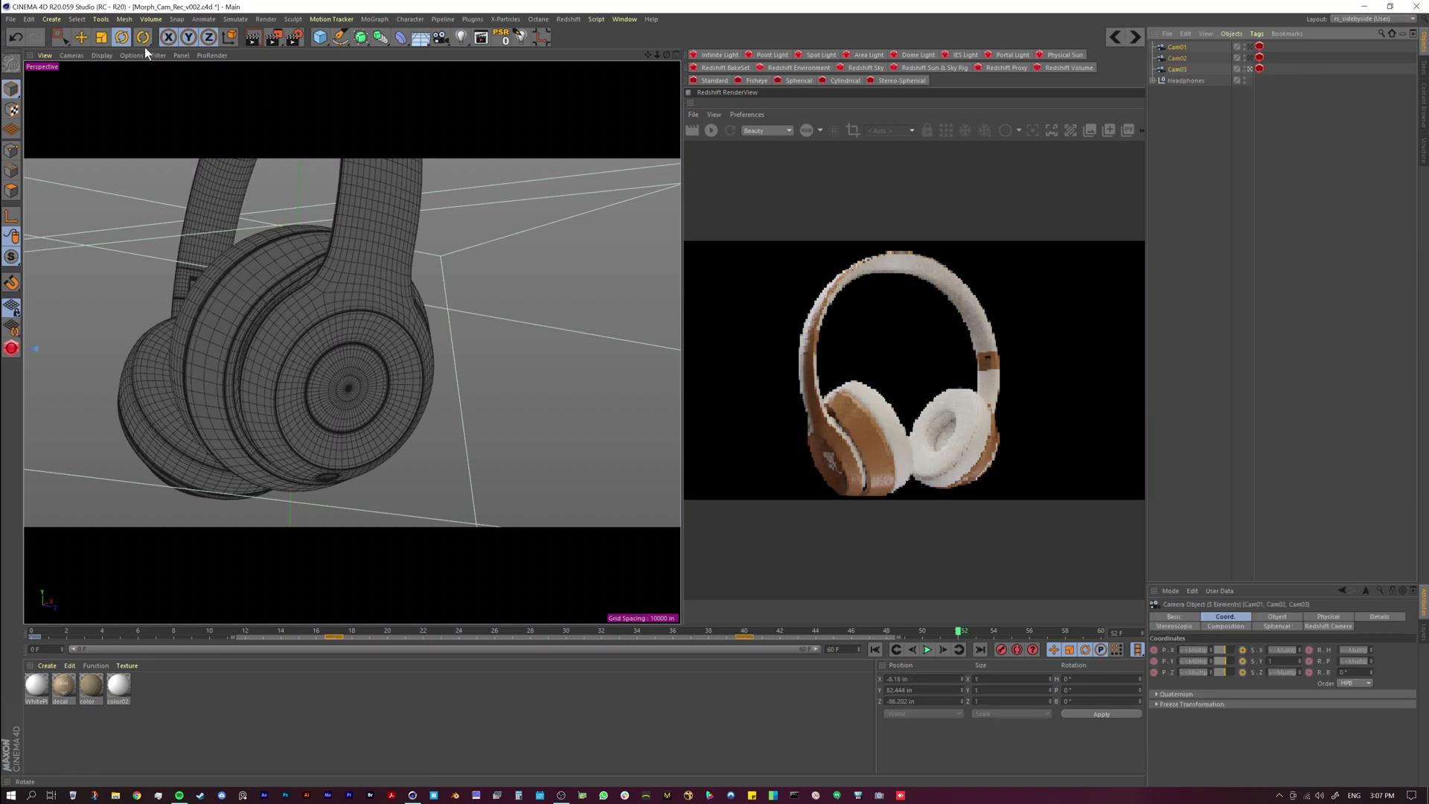
left_click(53, 19)
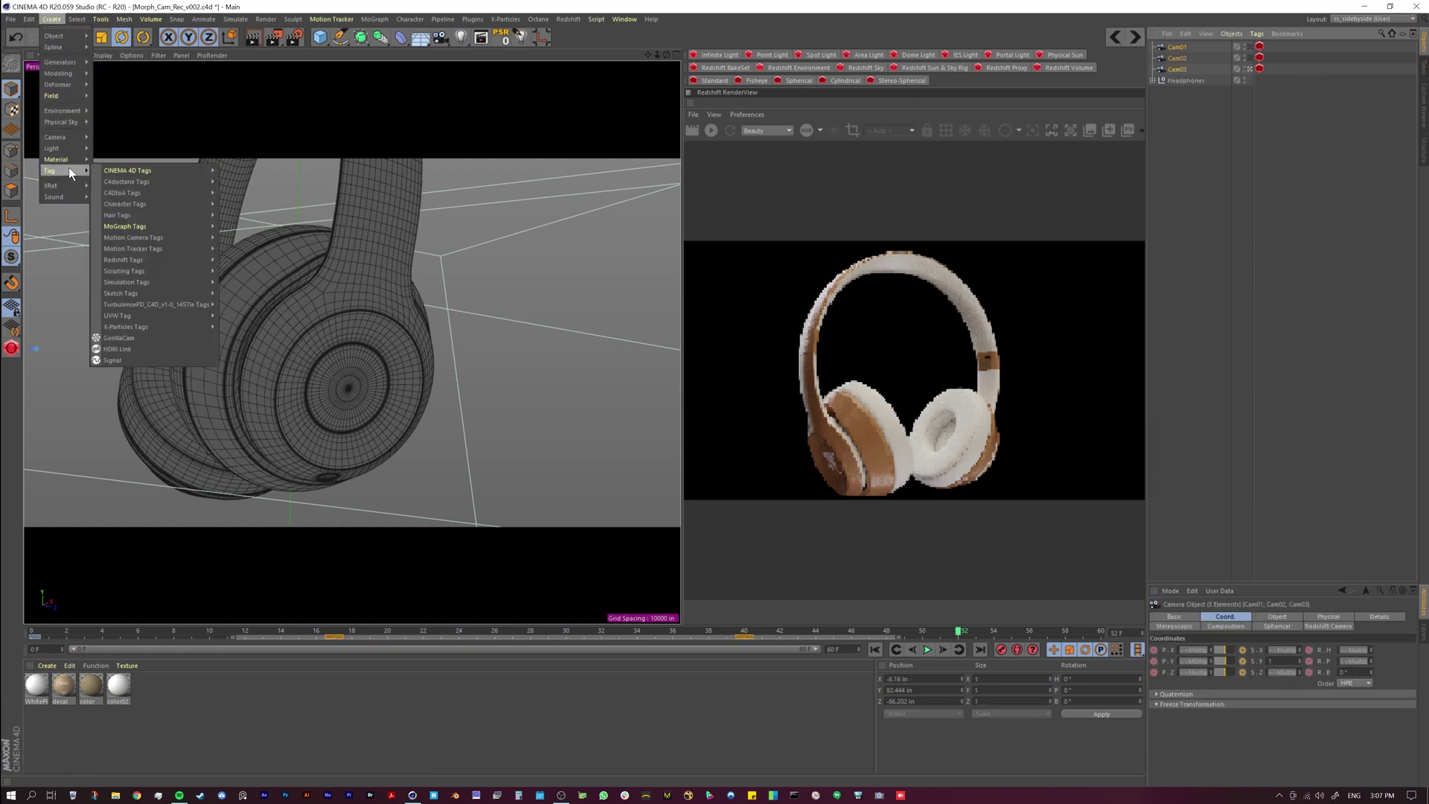
mouse_move(72, 137)
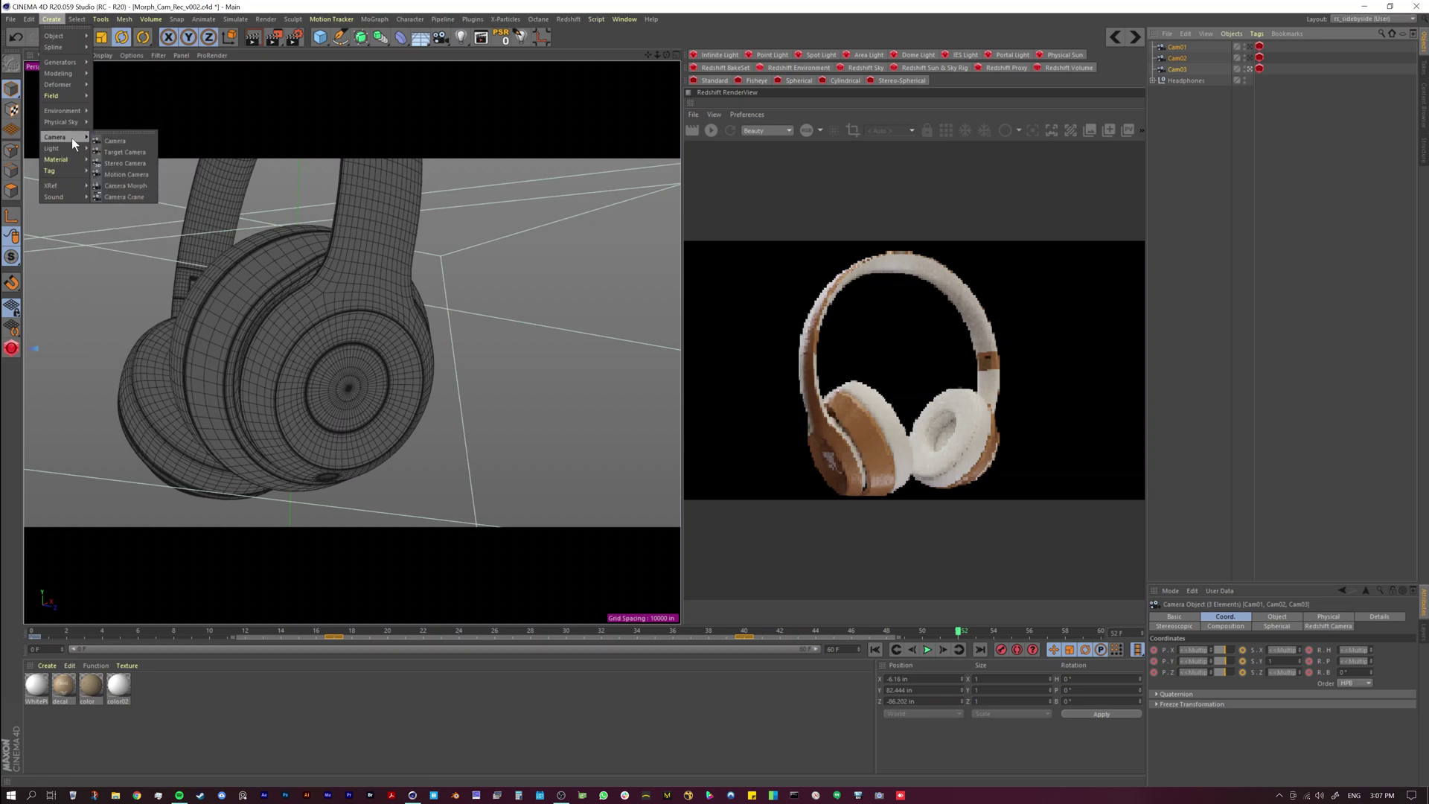
left_click(116, 186)
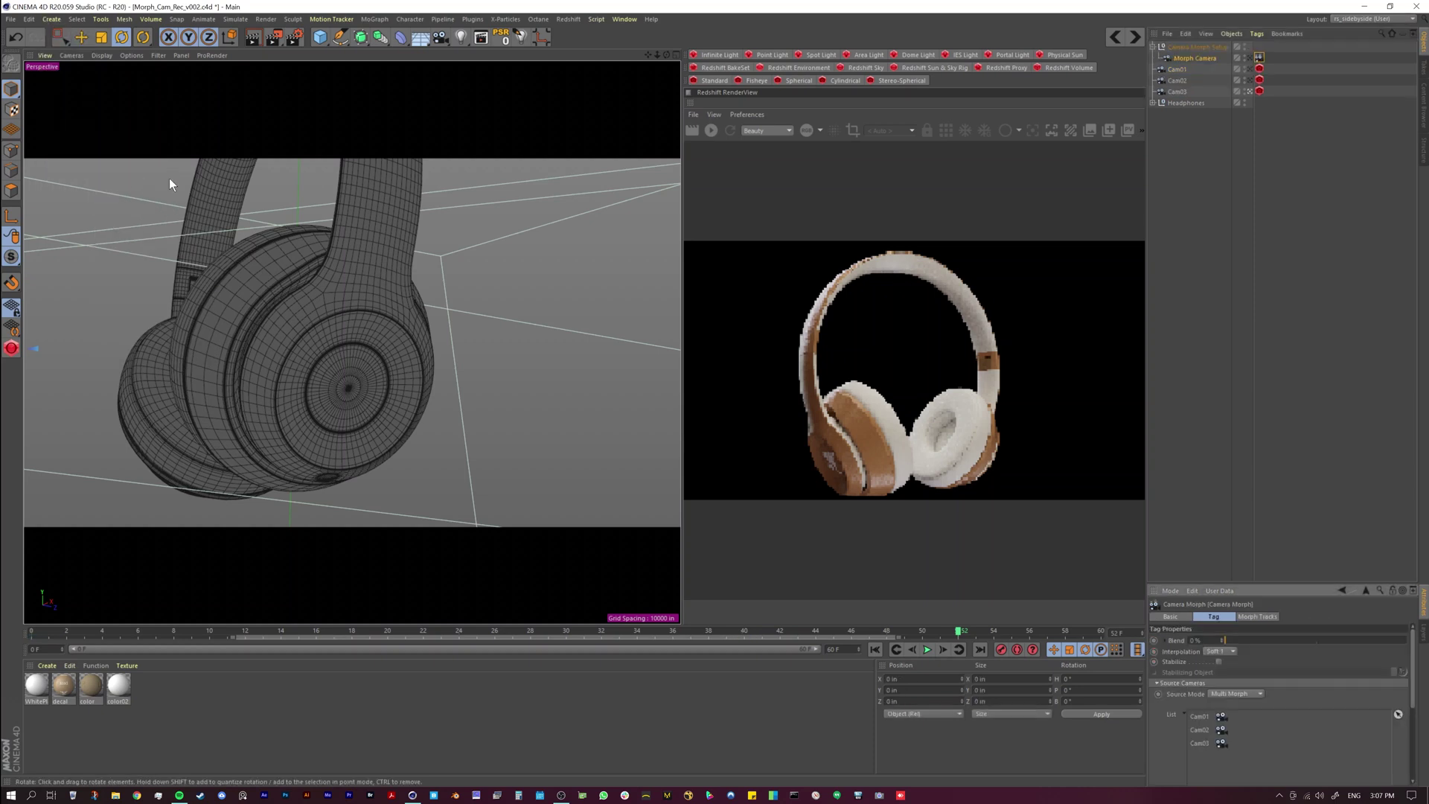
- Show the Morph Camera's Camera Morph tag in an enlarged attributes area and examine its source camera list
left_click(1194, 60)
left_click(1259, 58)
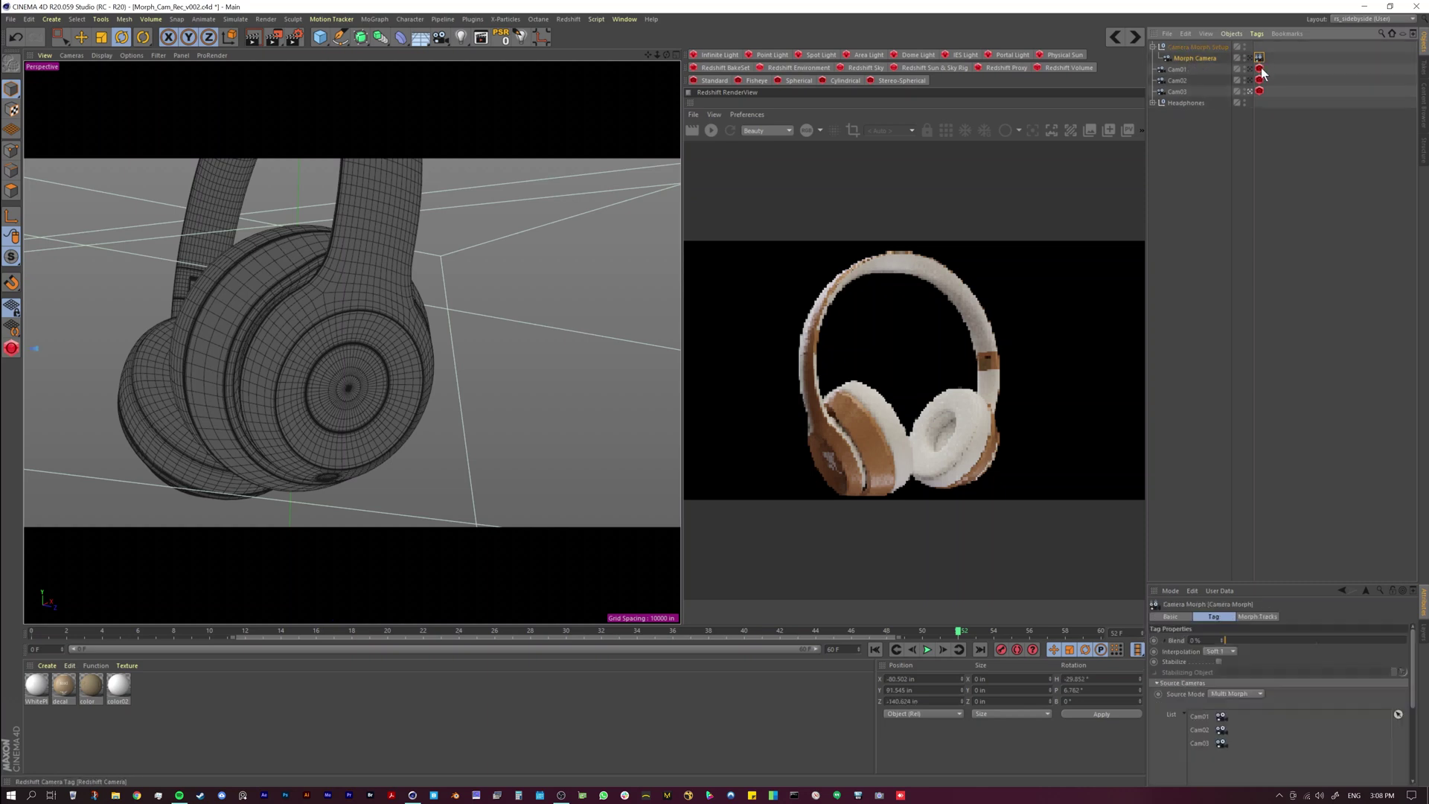
left_click(1198, 579)
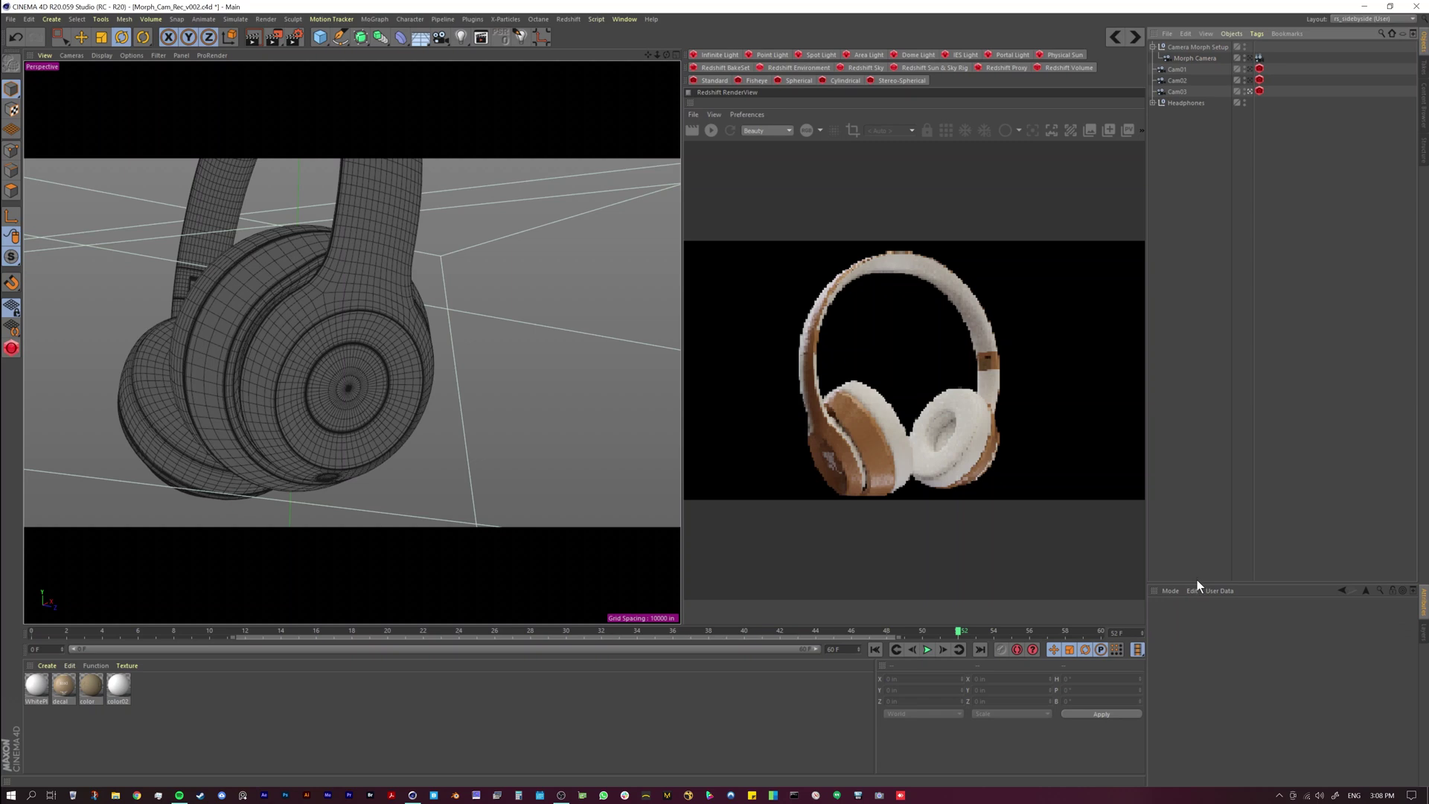
left_click(1259, 58)
left_click_drag(1179, 582, 1184, 334)
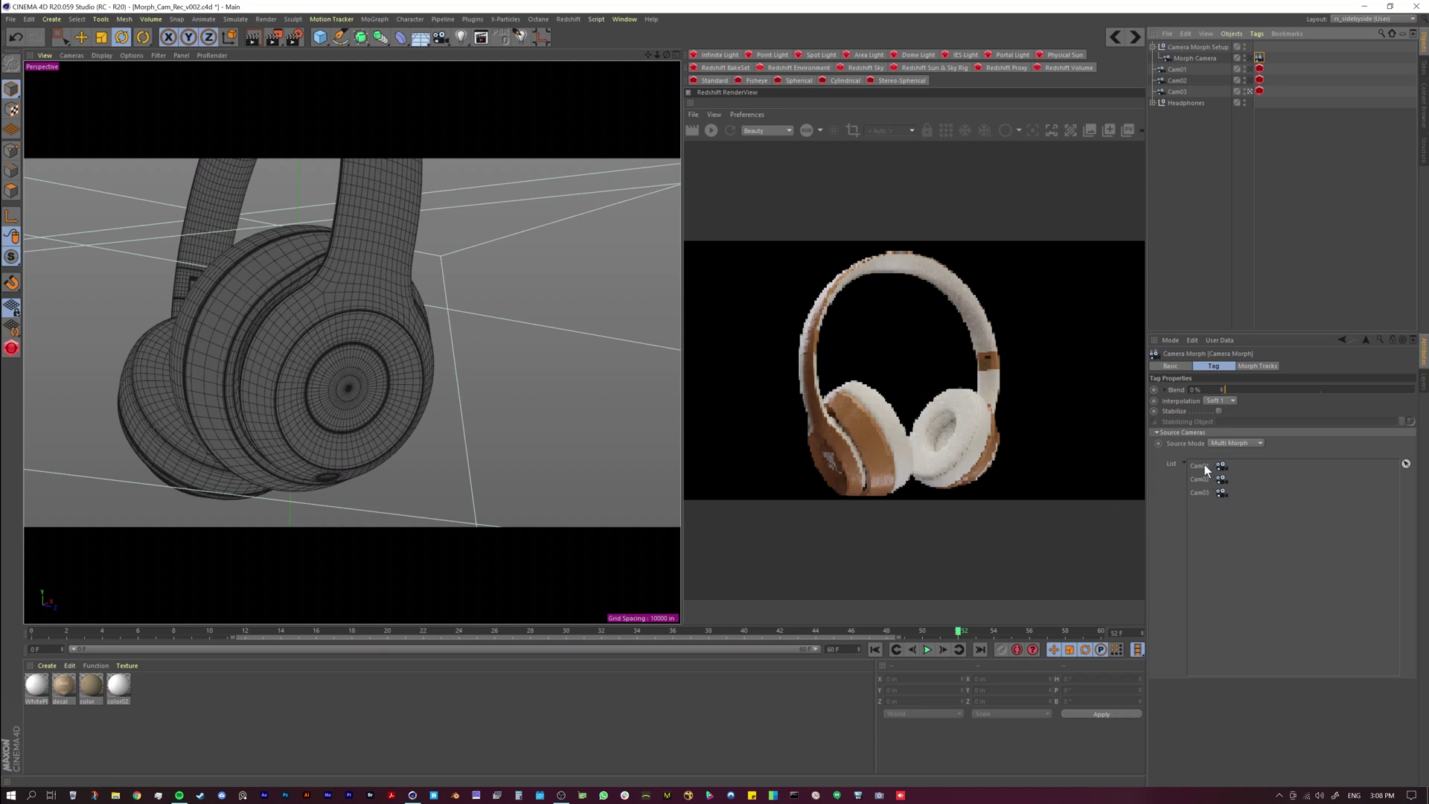
left_click_drag(1201, 466, 1207, 486)
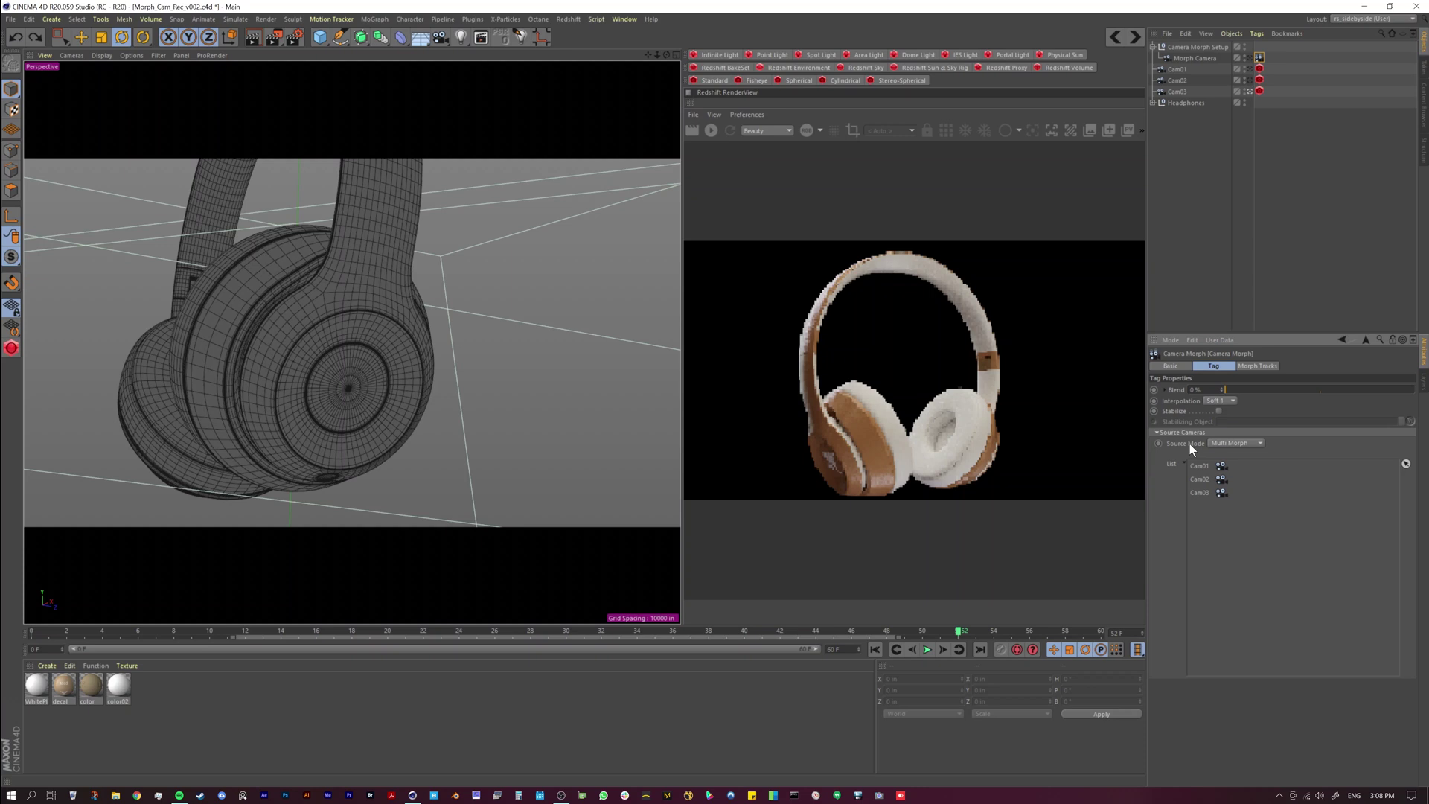
left_click(1259, 58)
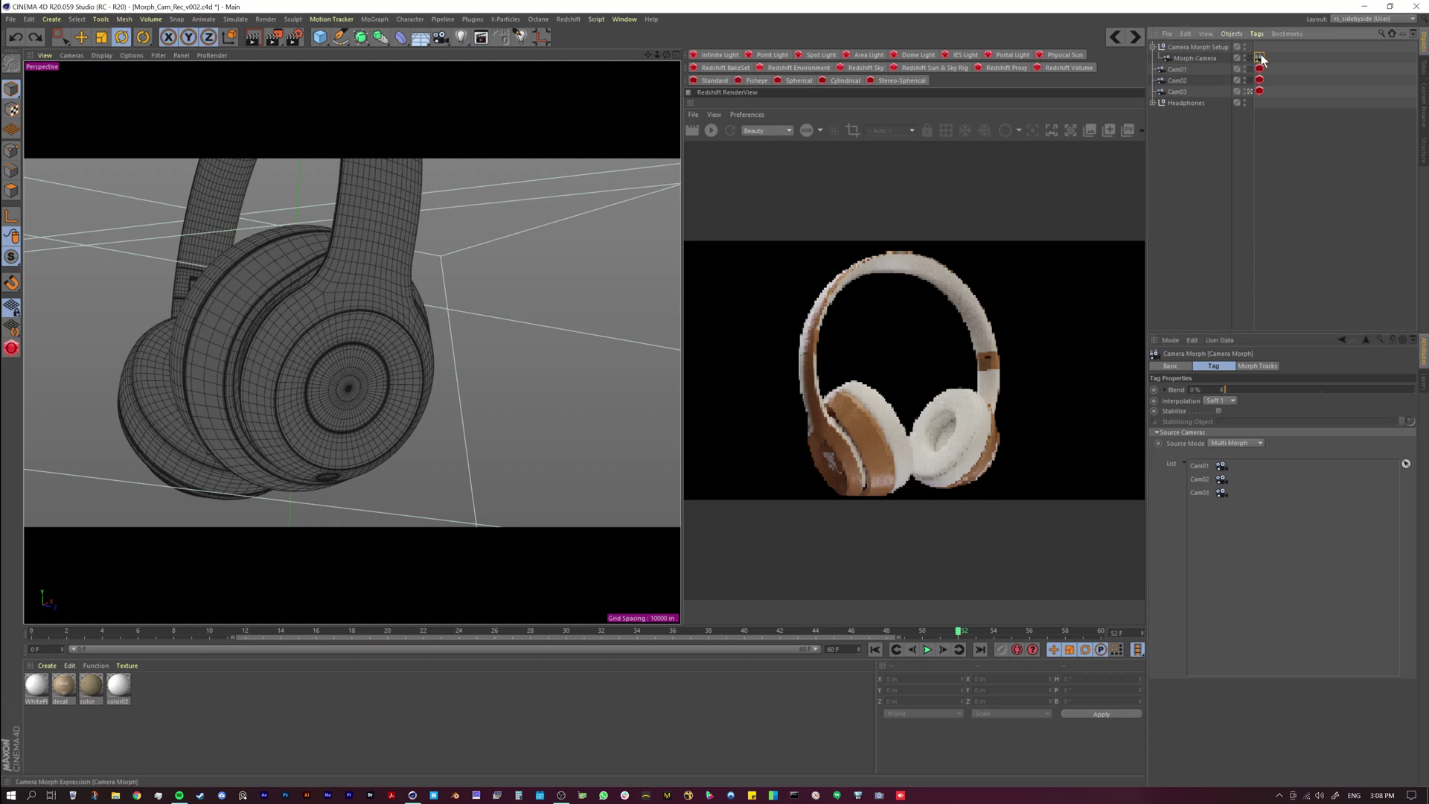
- Return to frame 0 and show the cameras and morph path in a widened Top view beside the Perspective view
key("shift+f")
left_click_drag(1230, 395, 1225, 464)
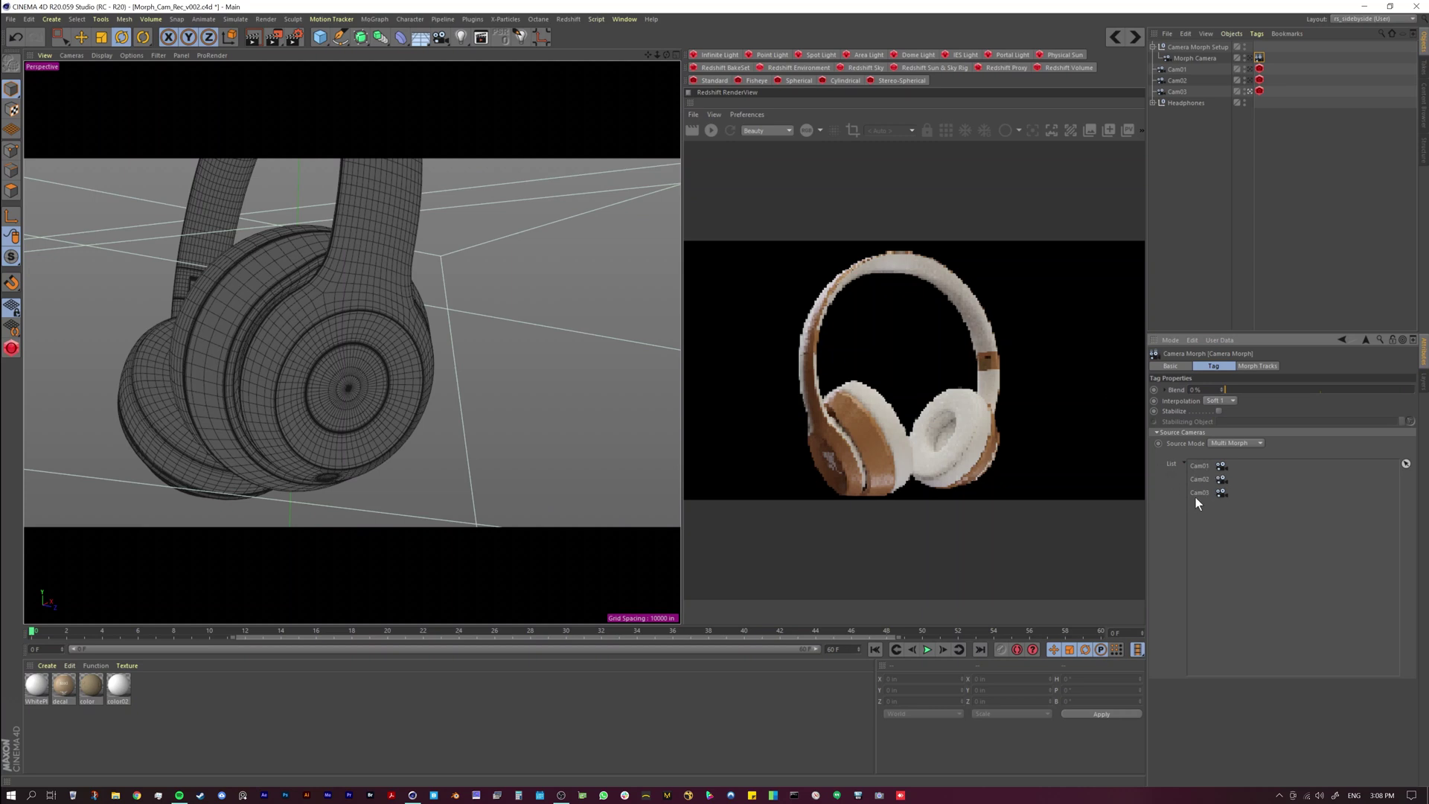
middle_click(529, 373)
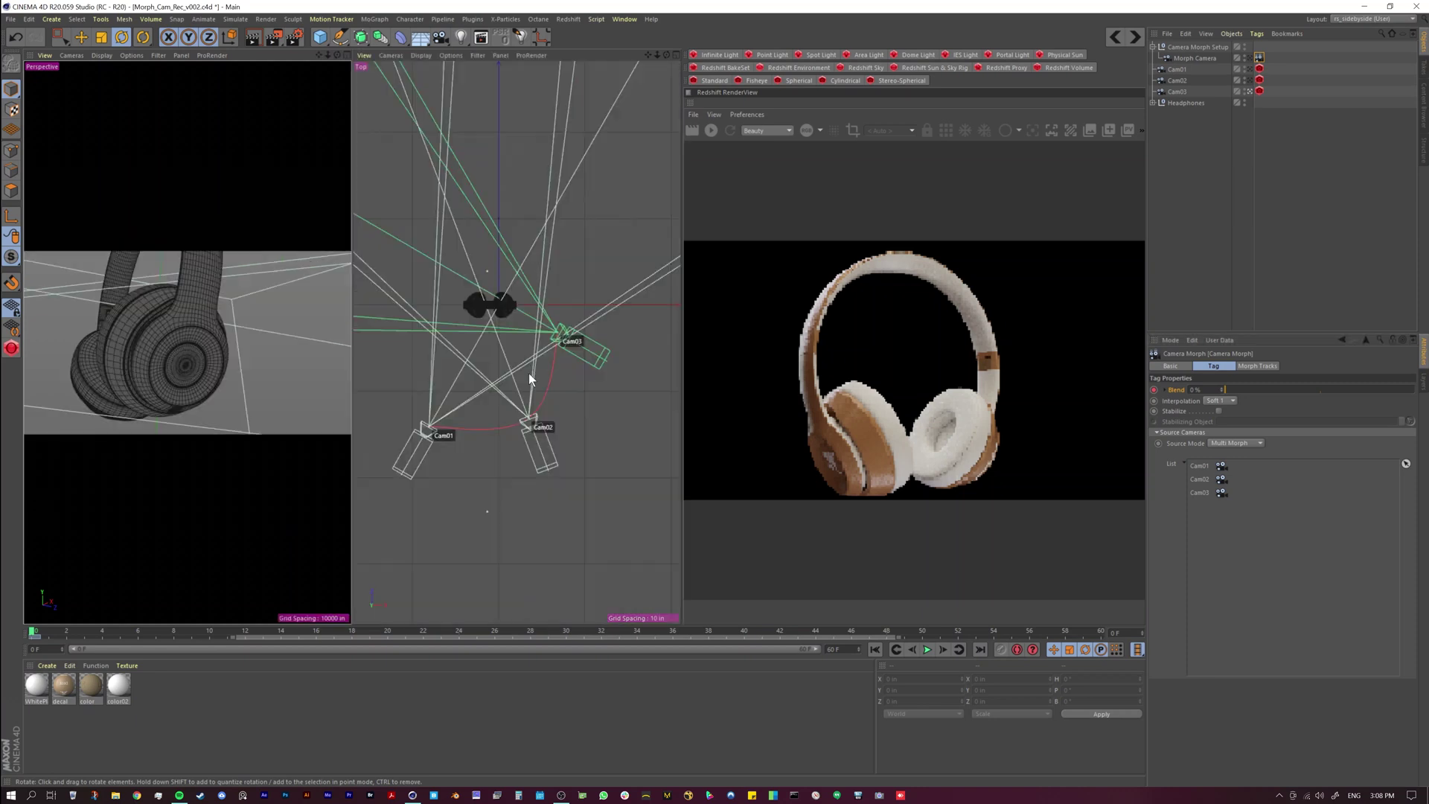
middle_click_drag(491, 348, 525, 331, "alt")
left_click_drag(684, 261, 908, 261)
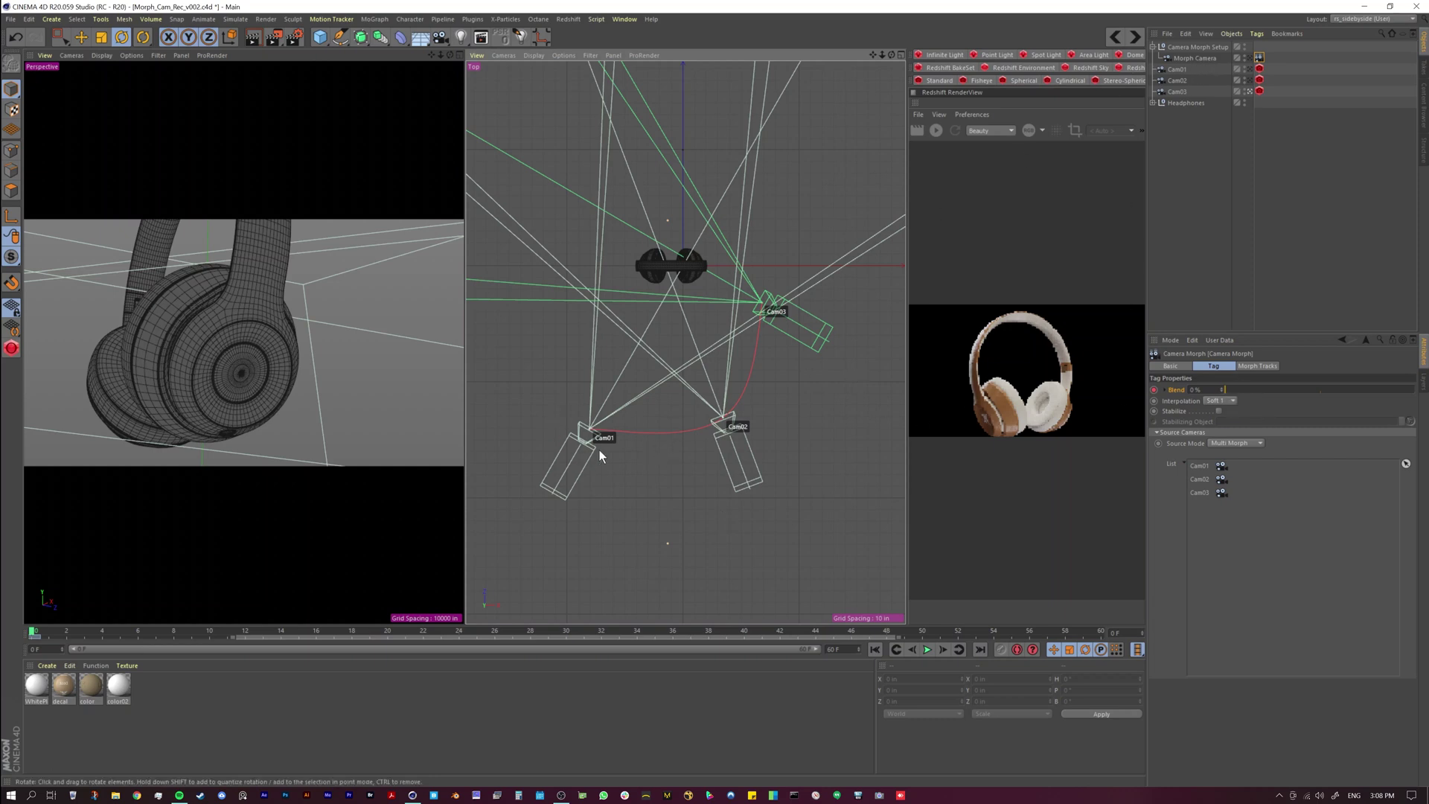
- Try the Camera Morph tag's Blend at 50% and 100%
left_click_drag(1253, 391, 1318, 390)
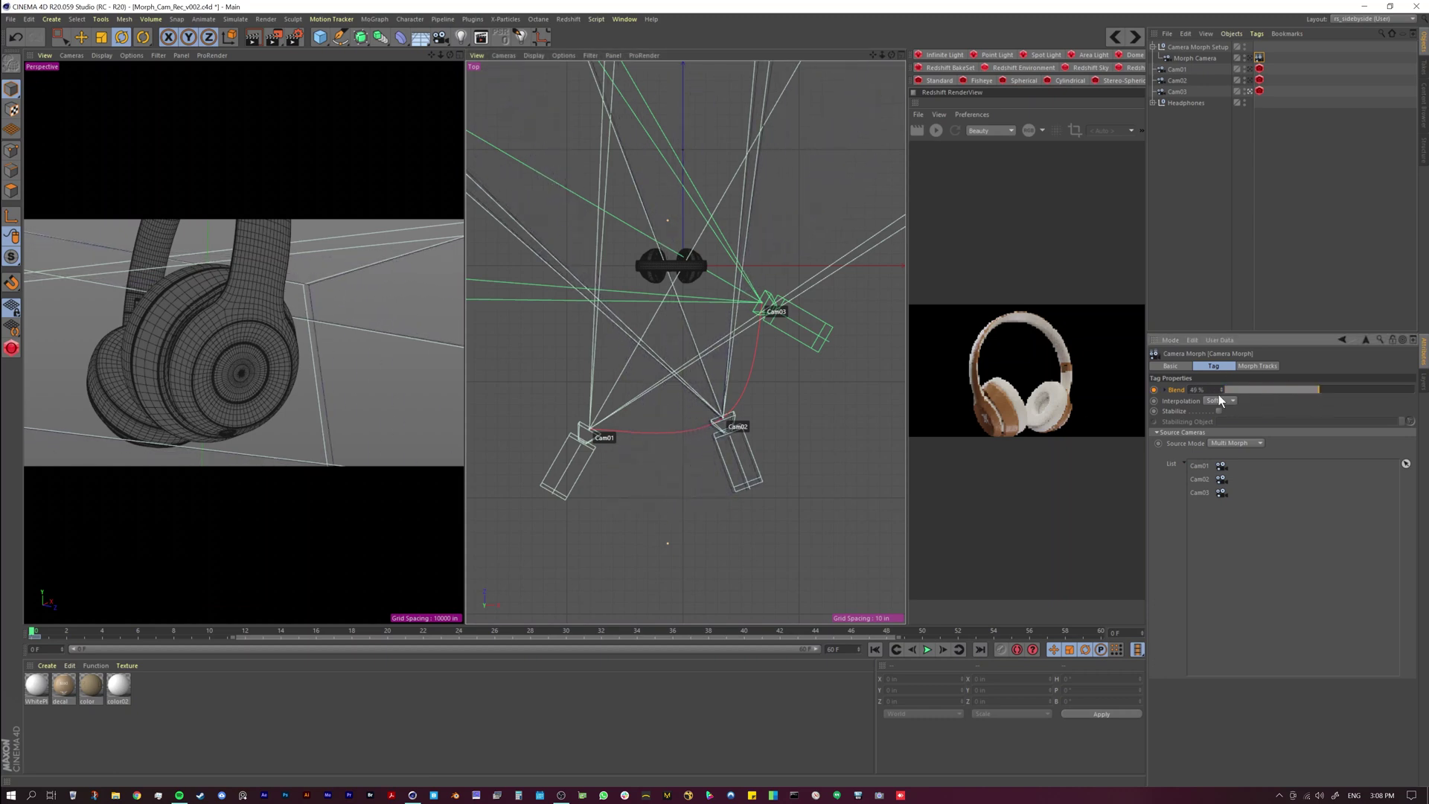
type("50")
key("Return")
left_click_drag(1349, 387, 1422, 392)
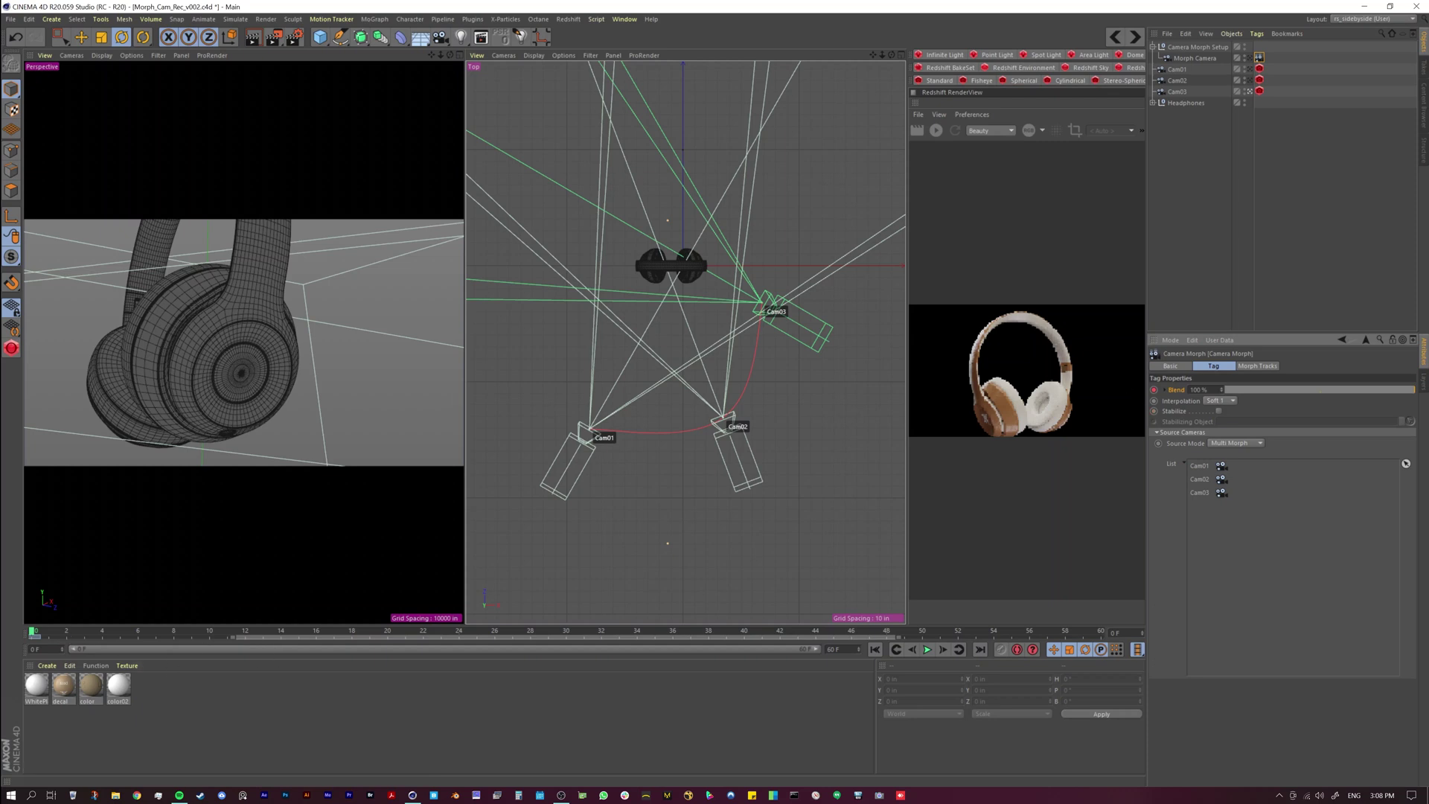
- Keyframe the Camera Morph Blend at 0% on frame 0 and set it to 100% at frame 54
type("0")
key("Return")
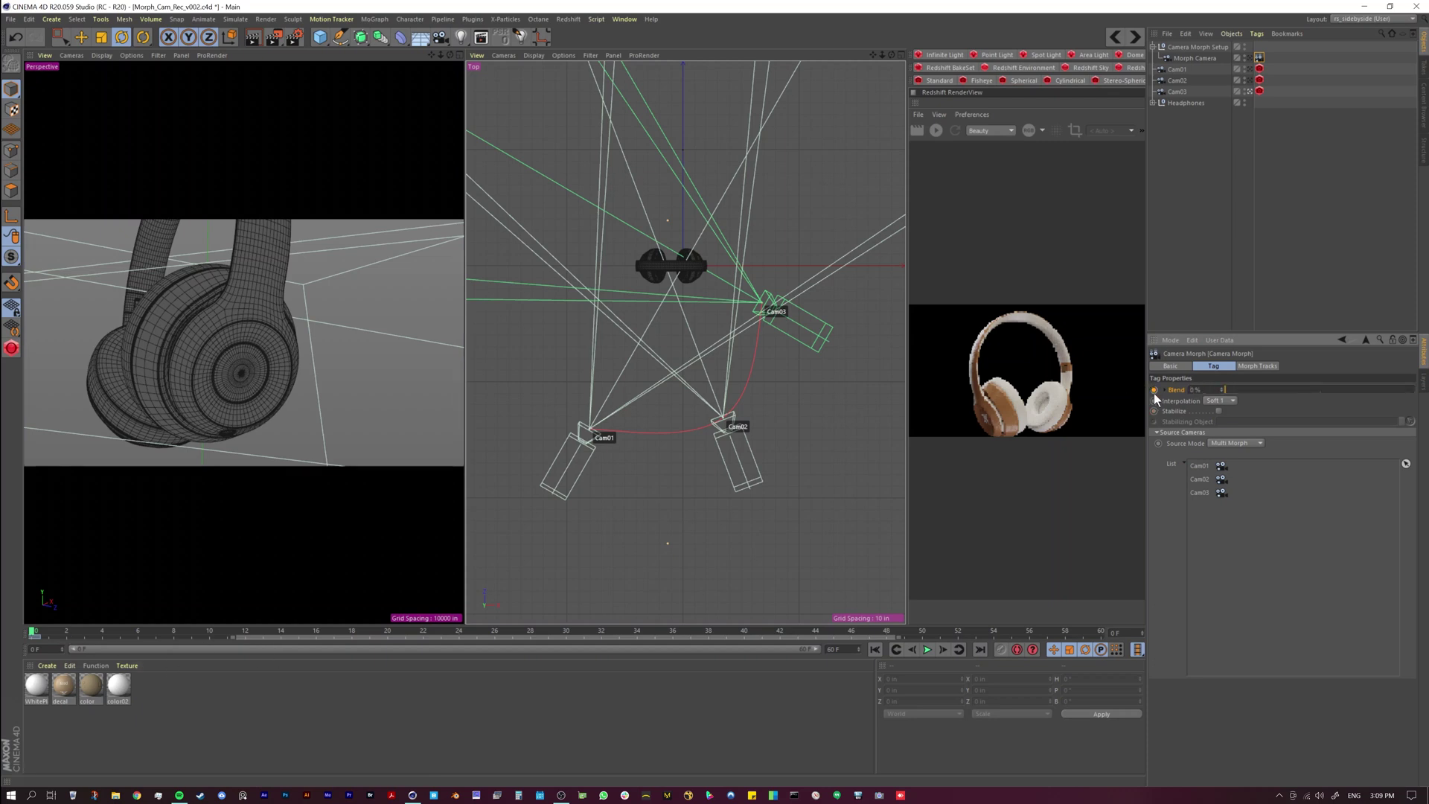
left_click_drag(410, 629, 994, 630)
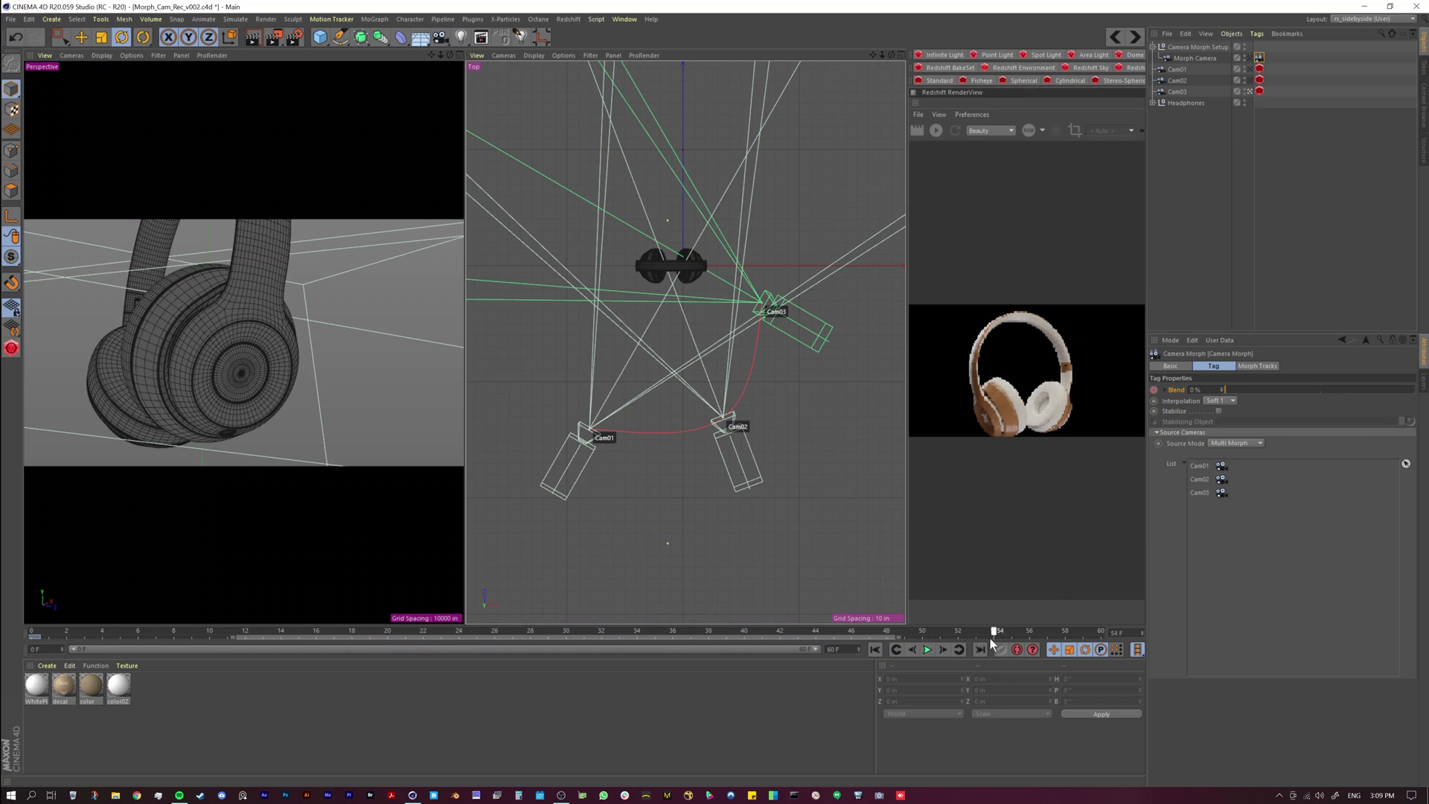
type("100")
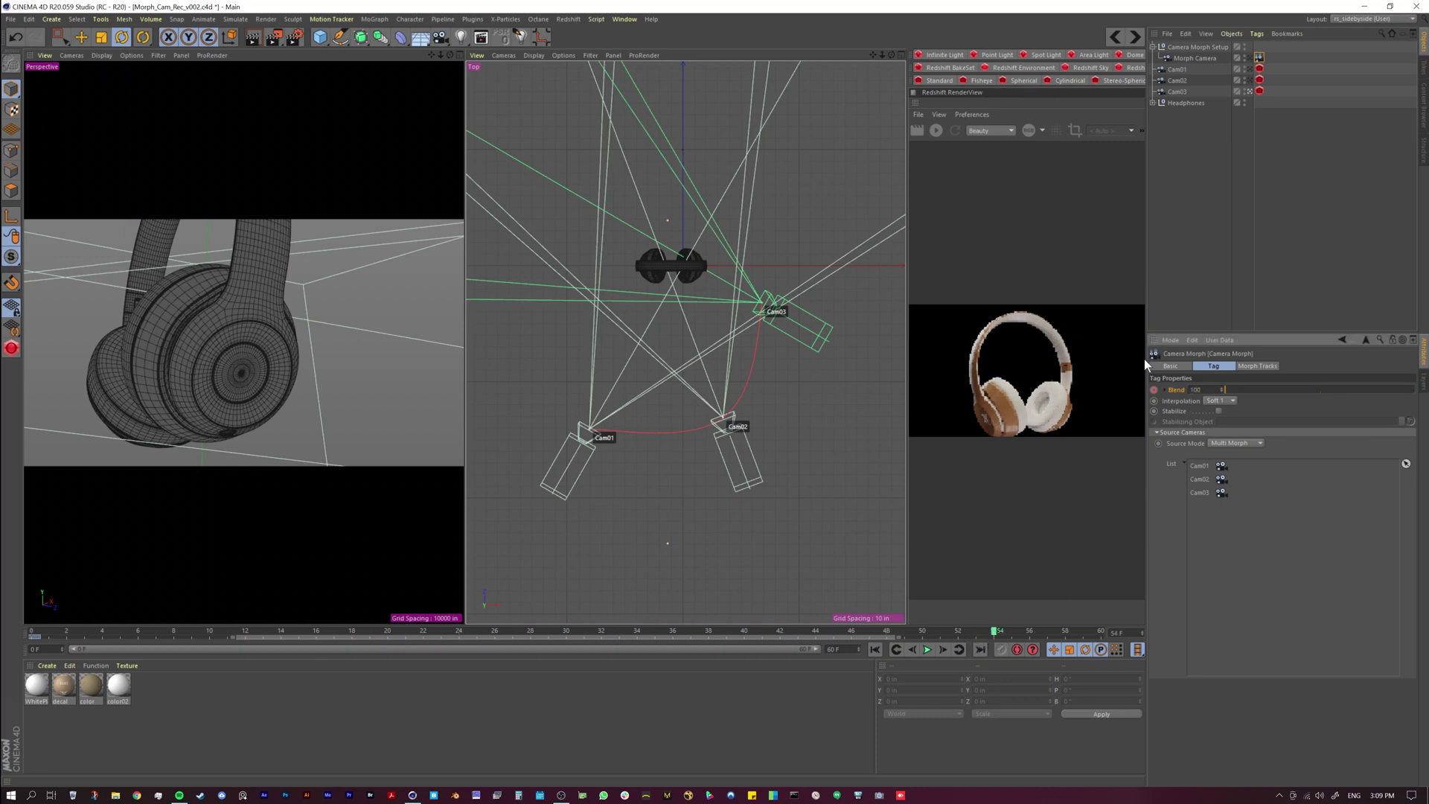
key("Return")
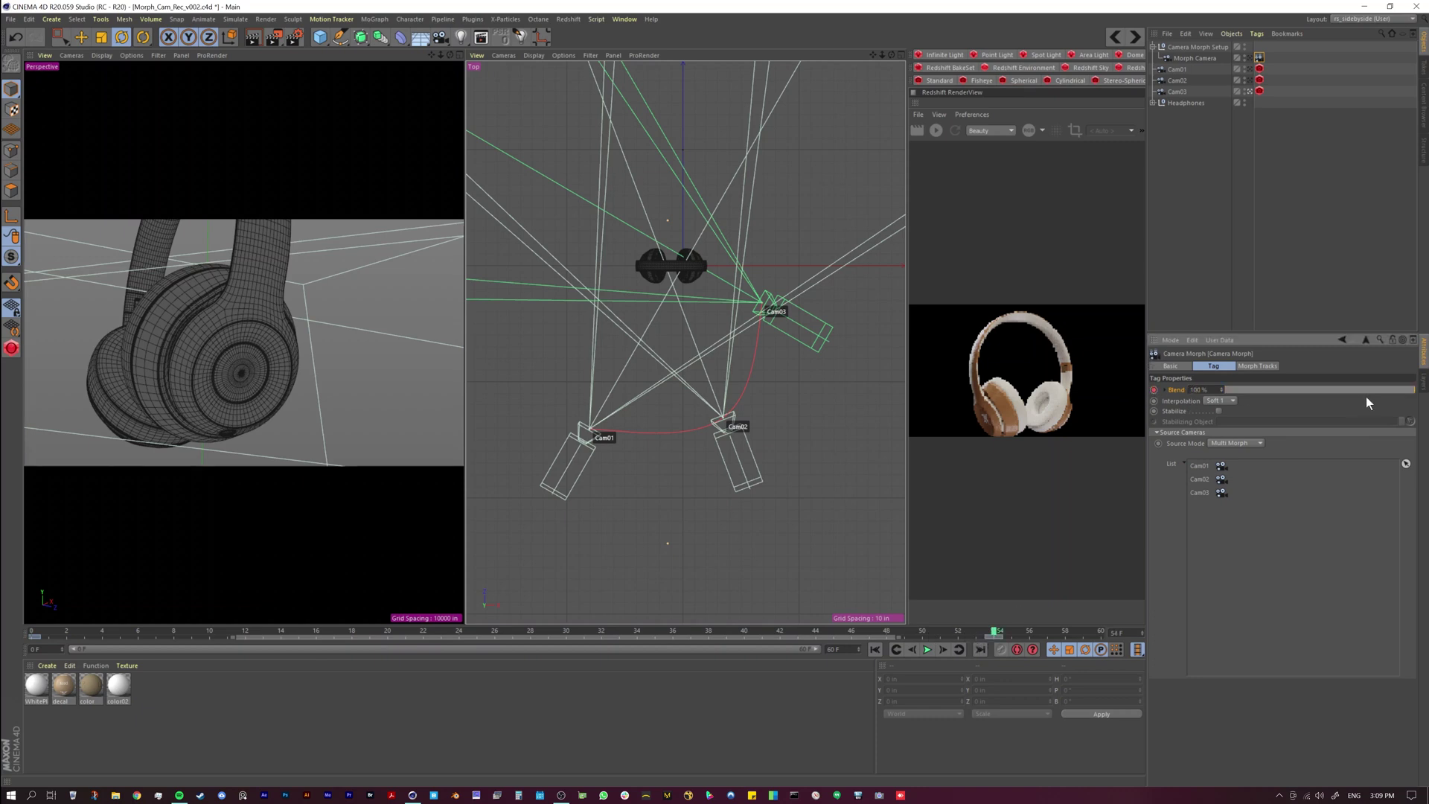
- Play the animation from frame 0 through the Morph Camera, first in a maximized Perspective view, ending beside the Top view
left_click_drag(1289, 393, 1236, 395)
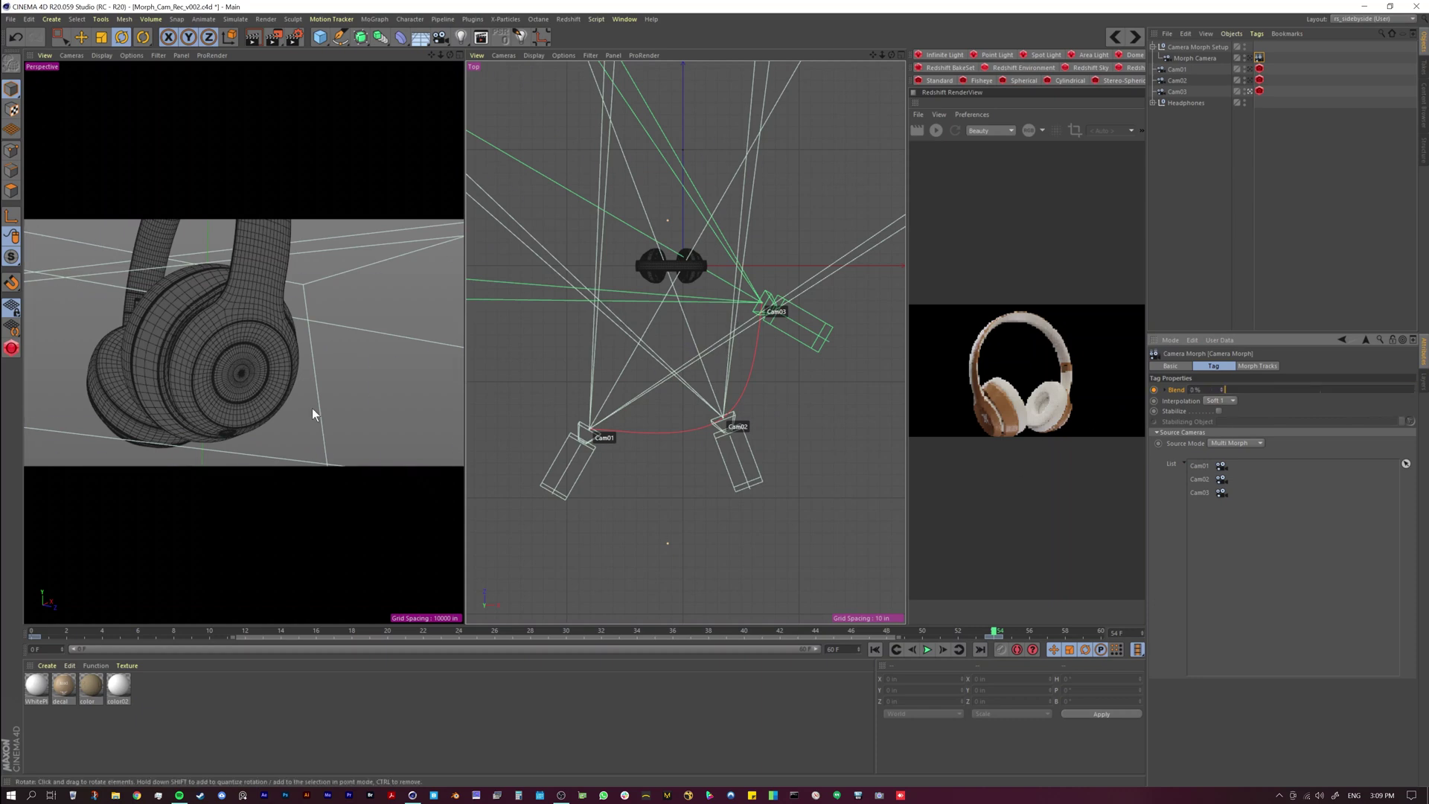
middle_click(311, 408)
left_click(875, 649)
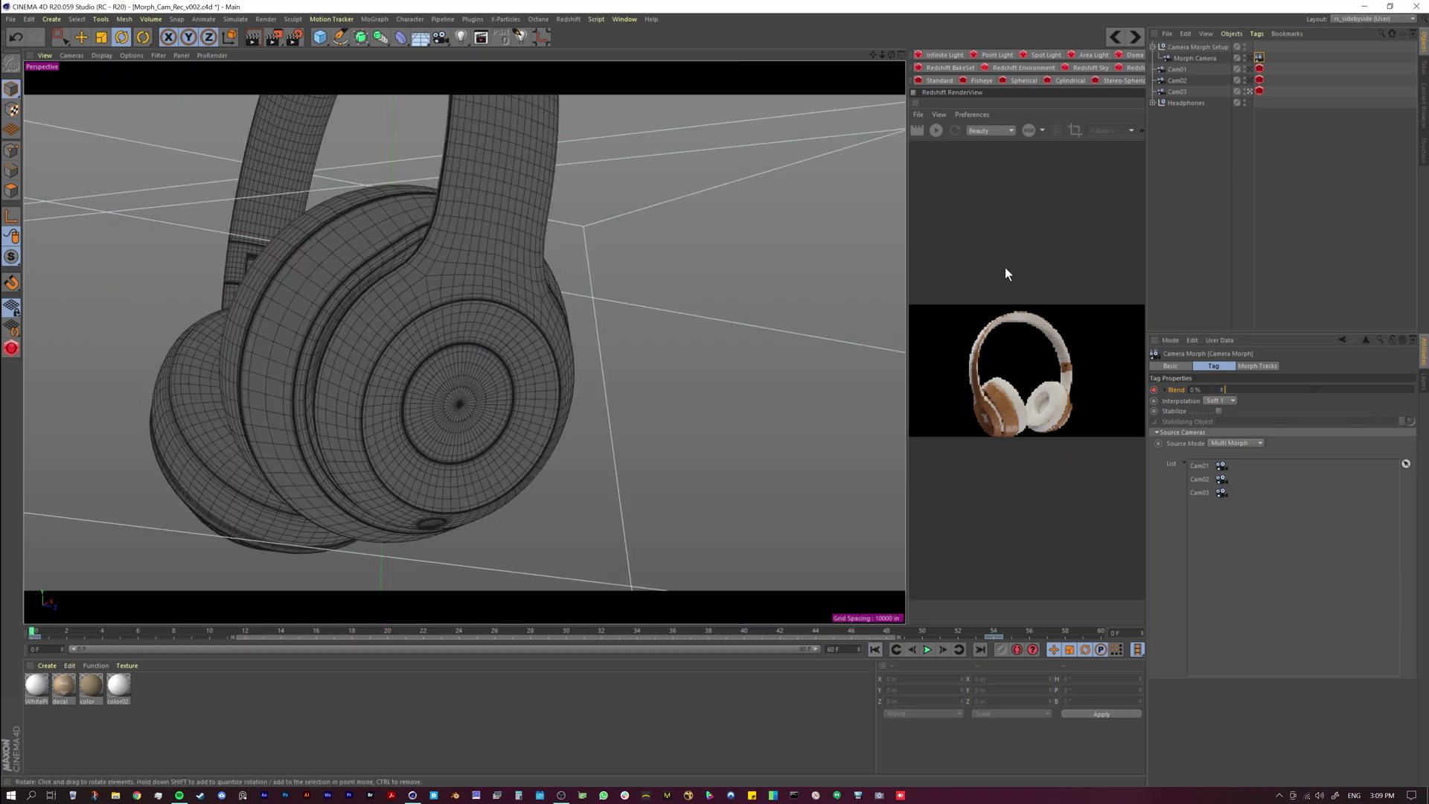
left_click(1249, 57)
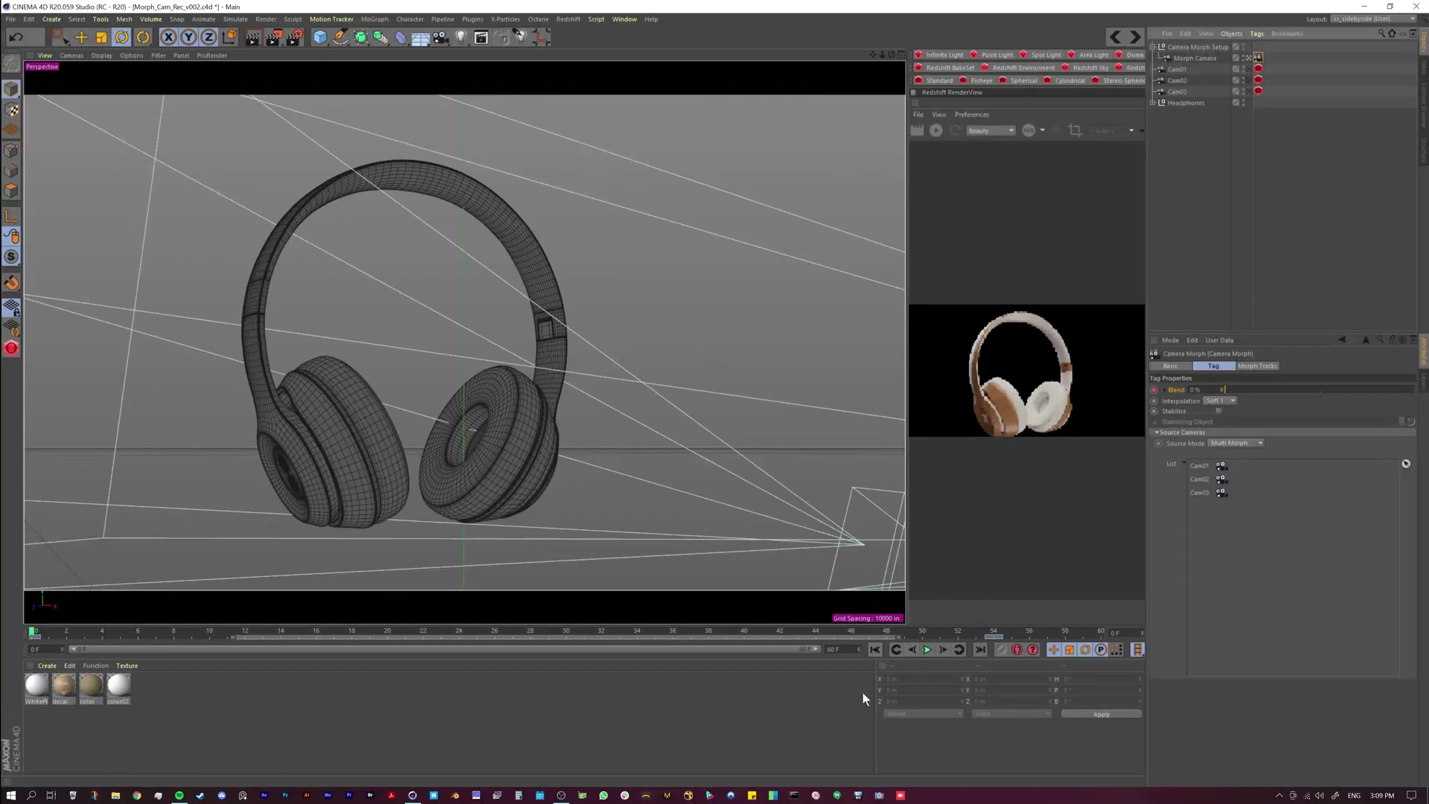
left_click(928, 649)
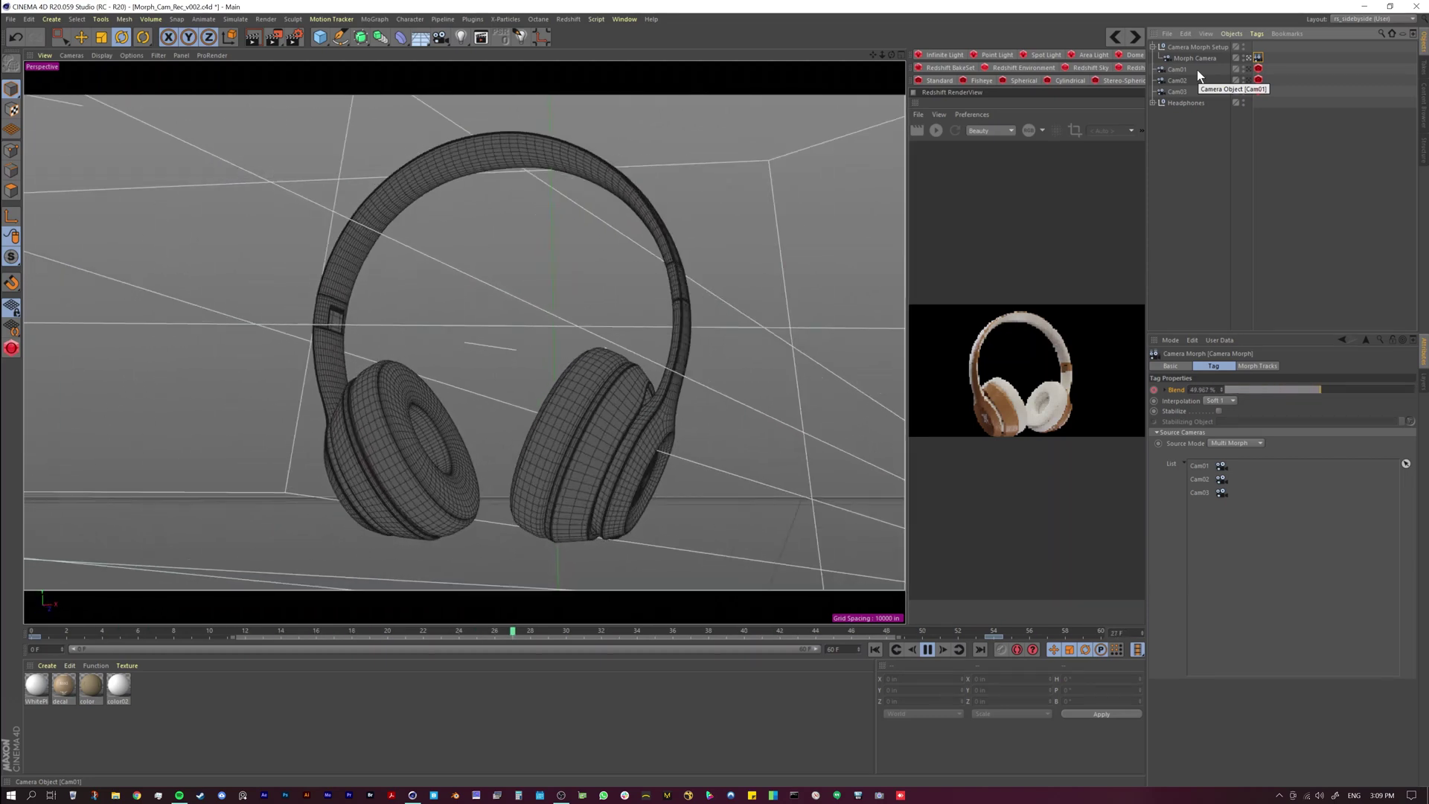
middle_click(622, 437)
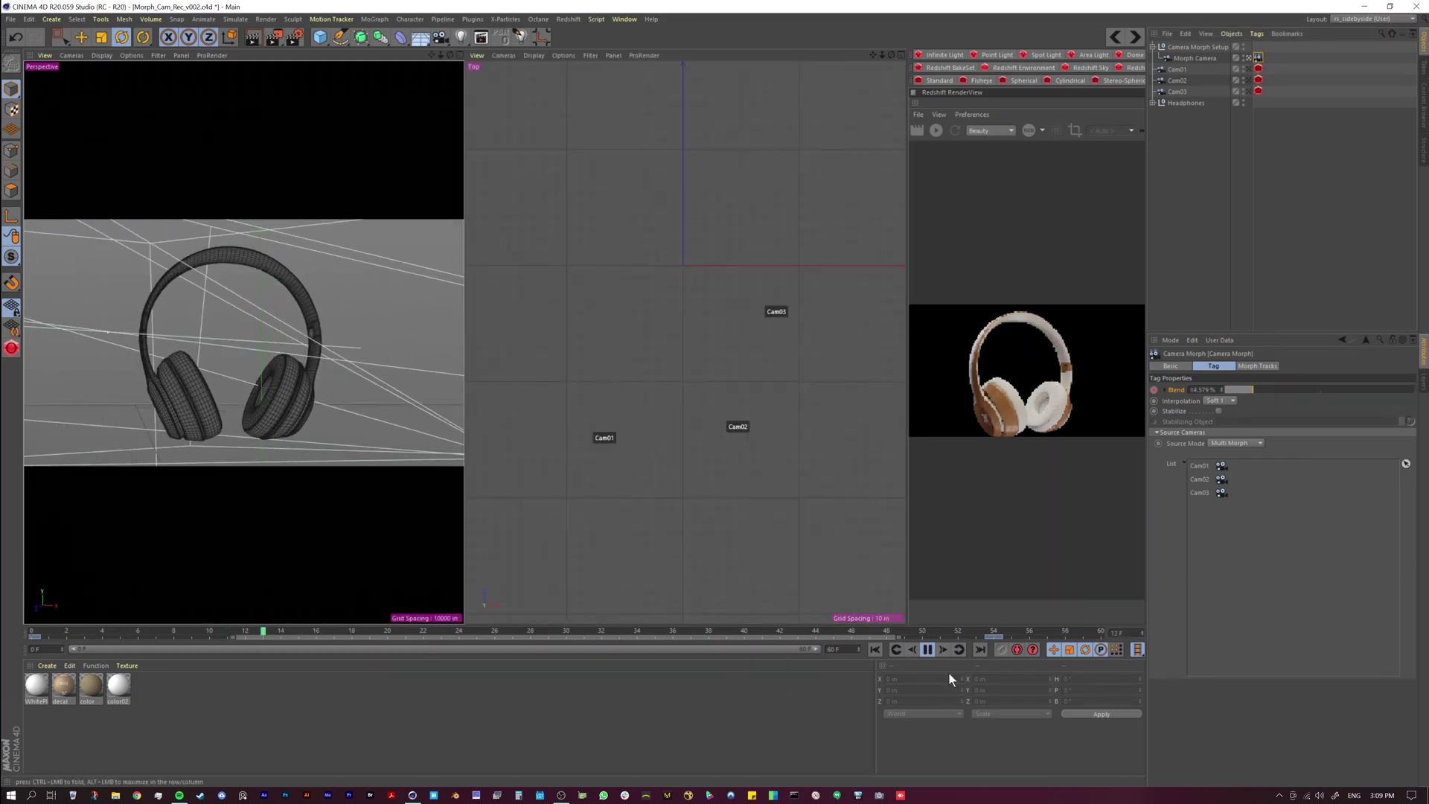
left_click(929, 650)
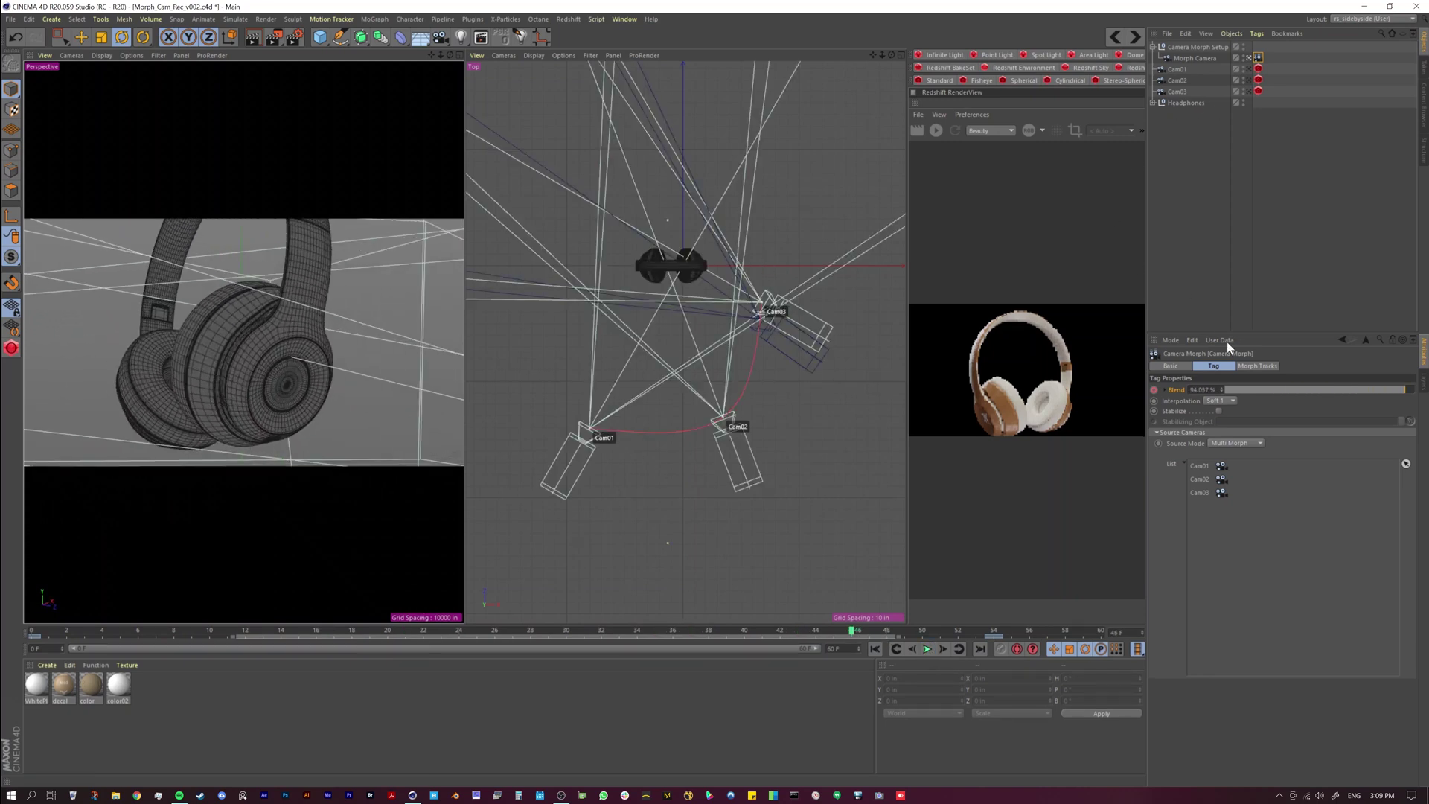
- Try Linear interpolation on the Camera Morph tag, replaying the move from frame 0 and checking the path in the Top view
left_click(1221, 401)
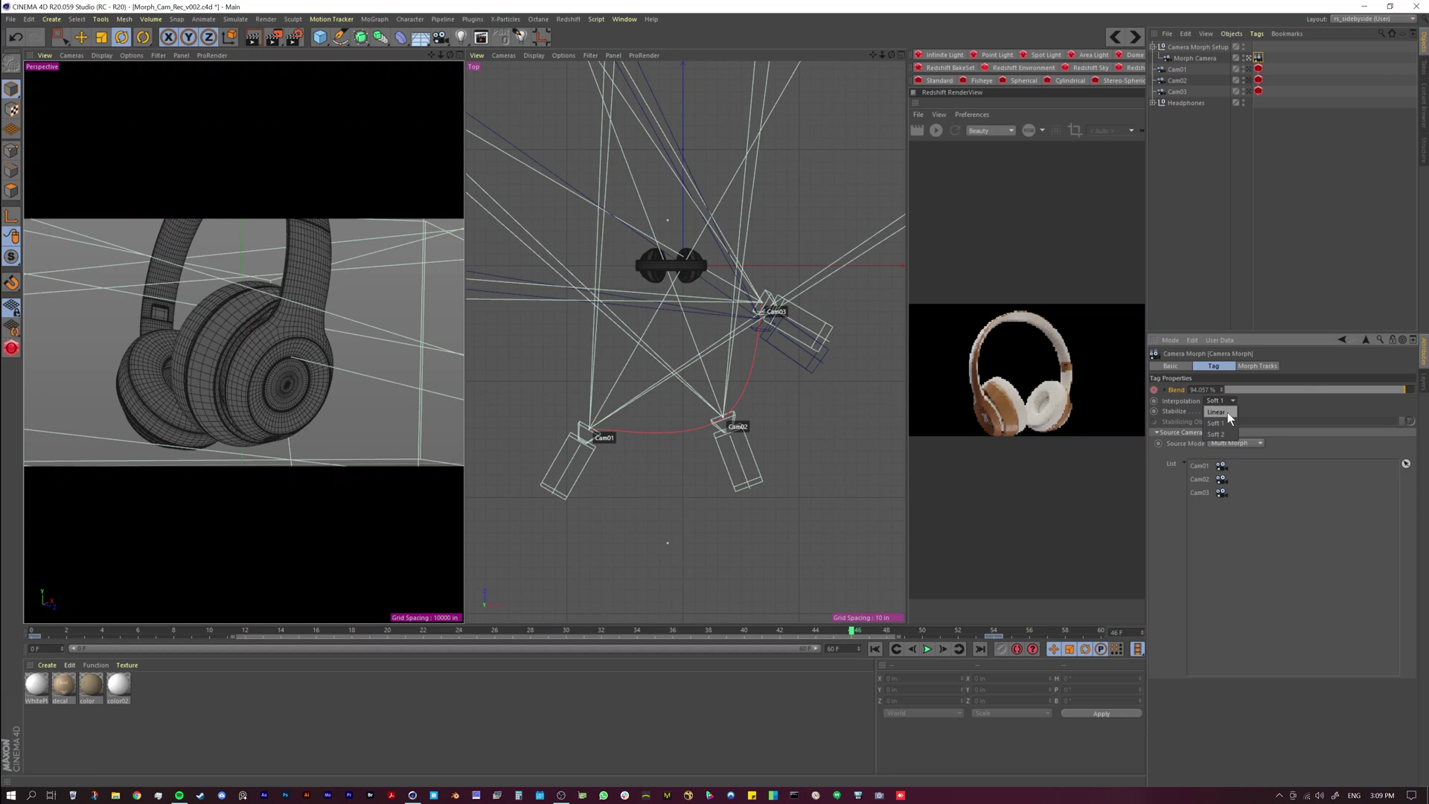
left_click(1227, 412)
middle_click(374, 408)
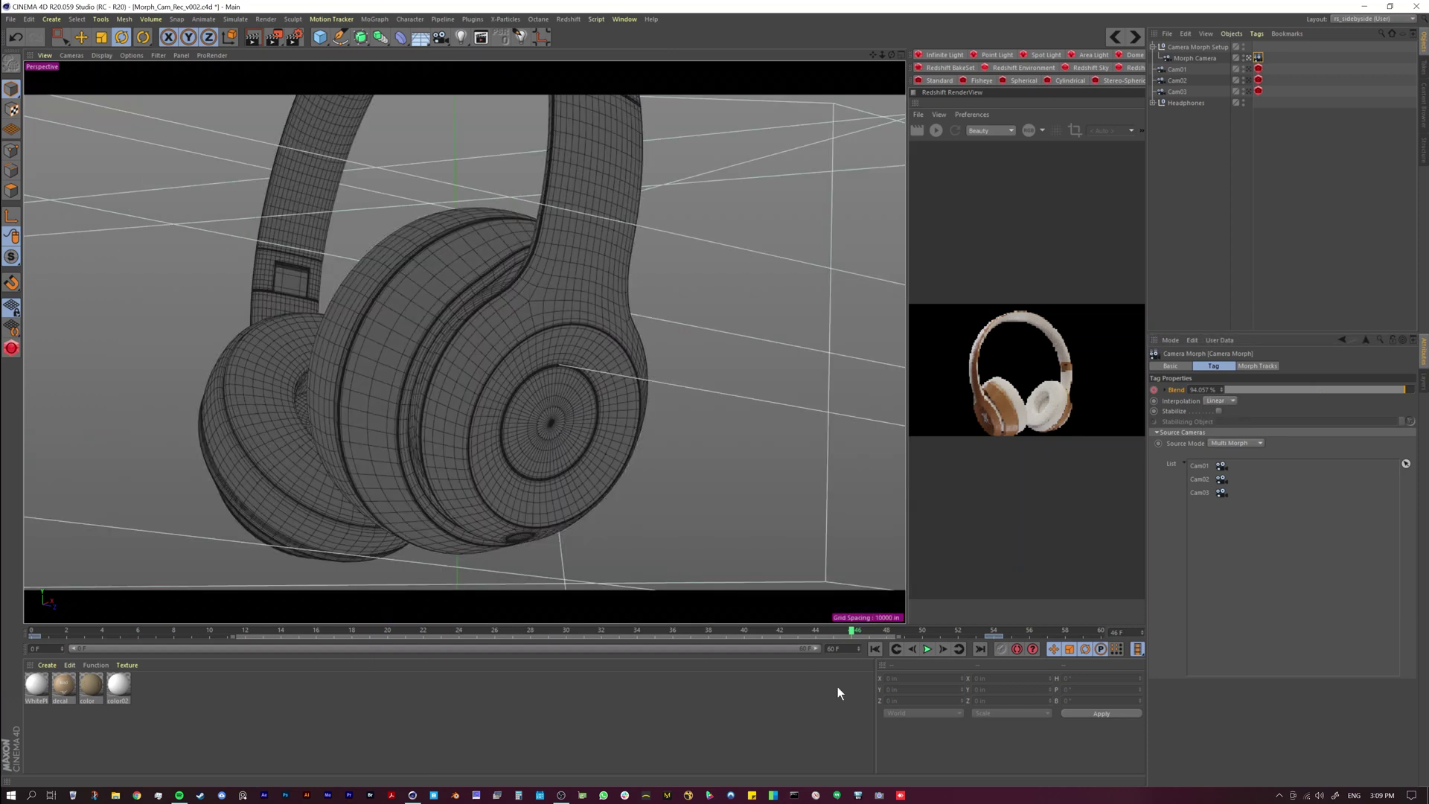
left_click(876, 649)
left_click(927, 650)
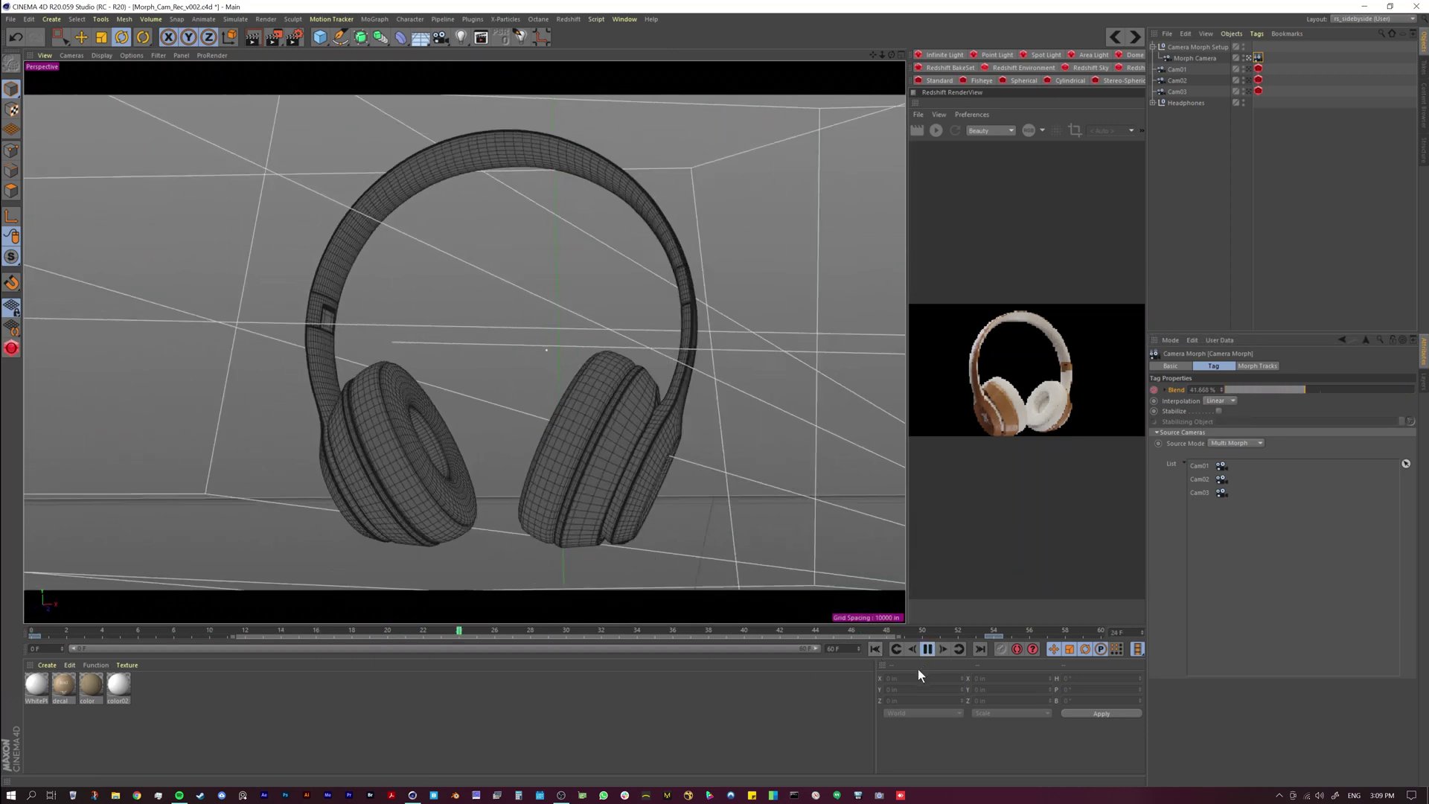
middle_click(744, 440)
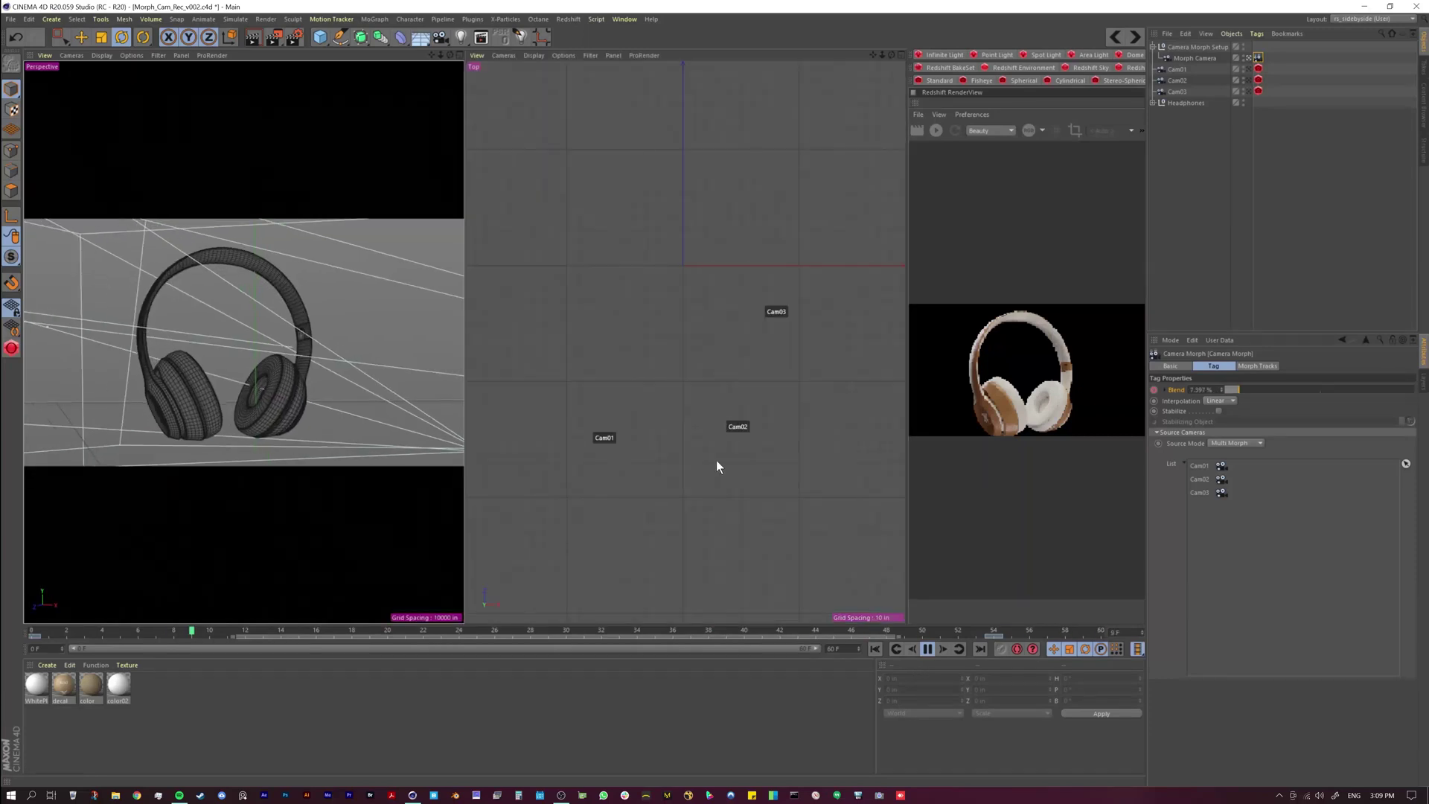
key("F8")
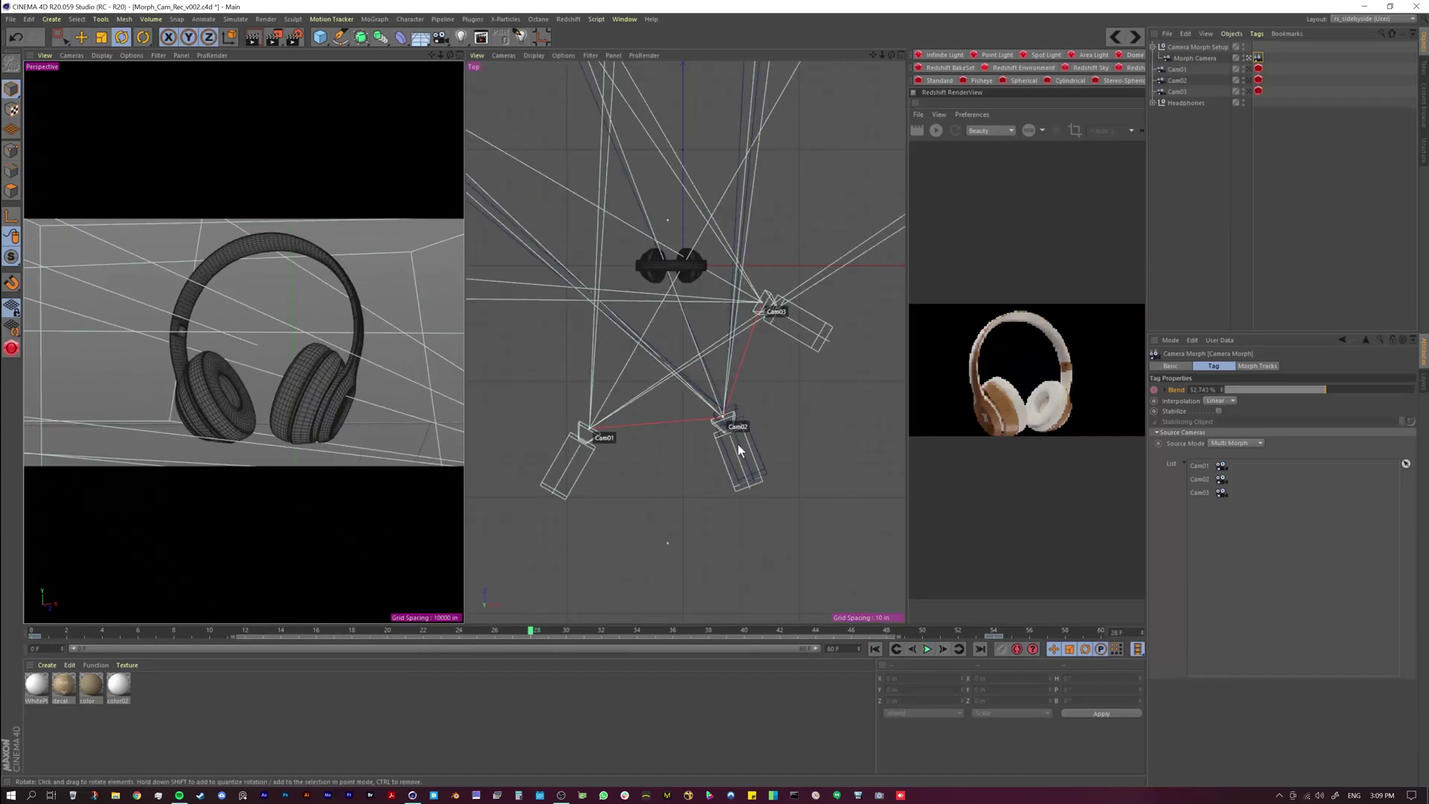
- Set the Camera Morph interpolation to Soft 2 and play the camera move back in the maximized Perspective view
middle_click(623, 463)
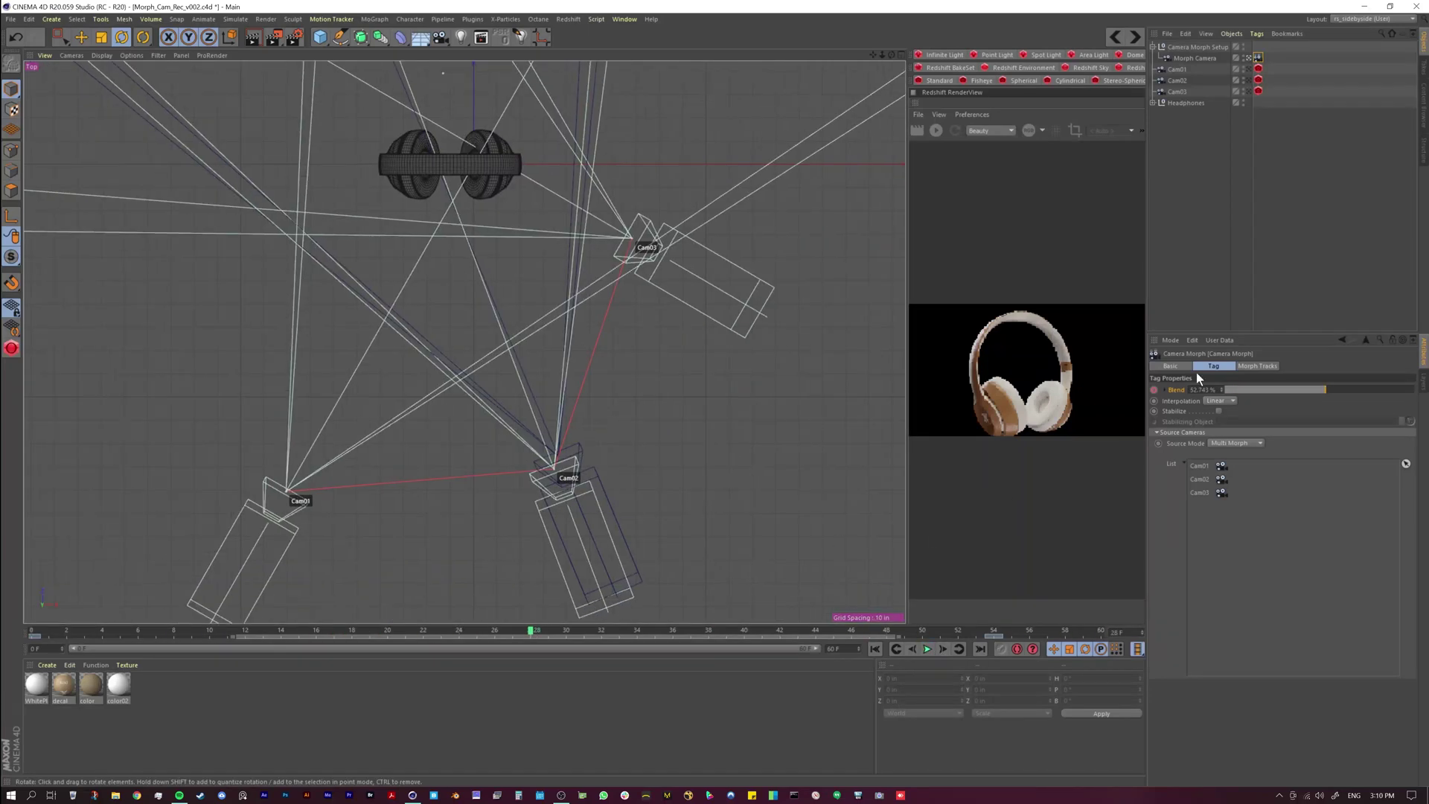
left_click(1222, 400)
left_click(1226, 422)
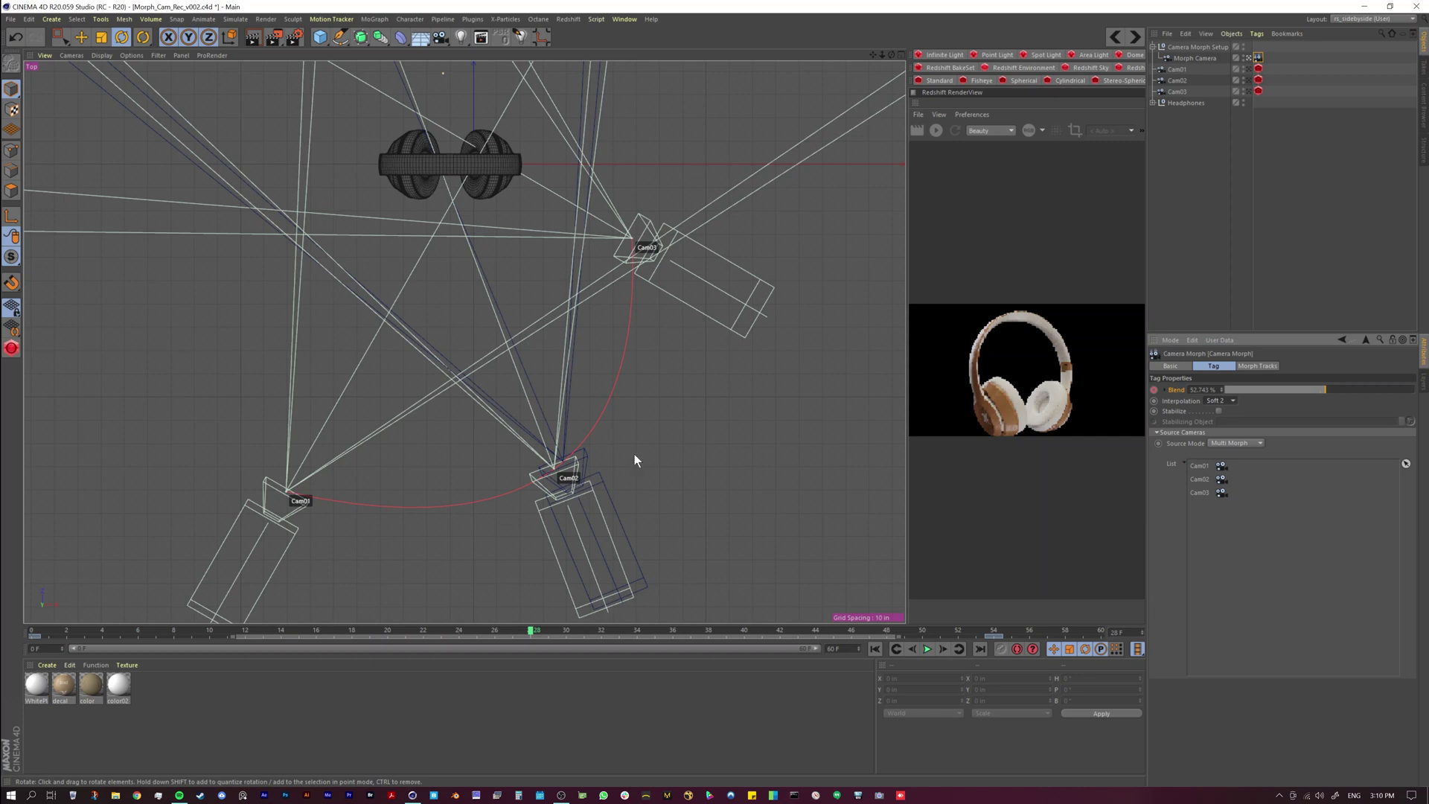
key("F1")
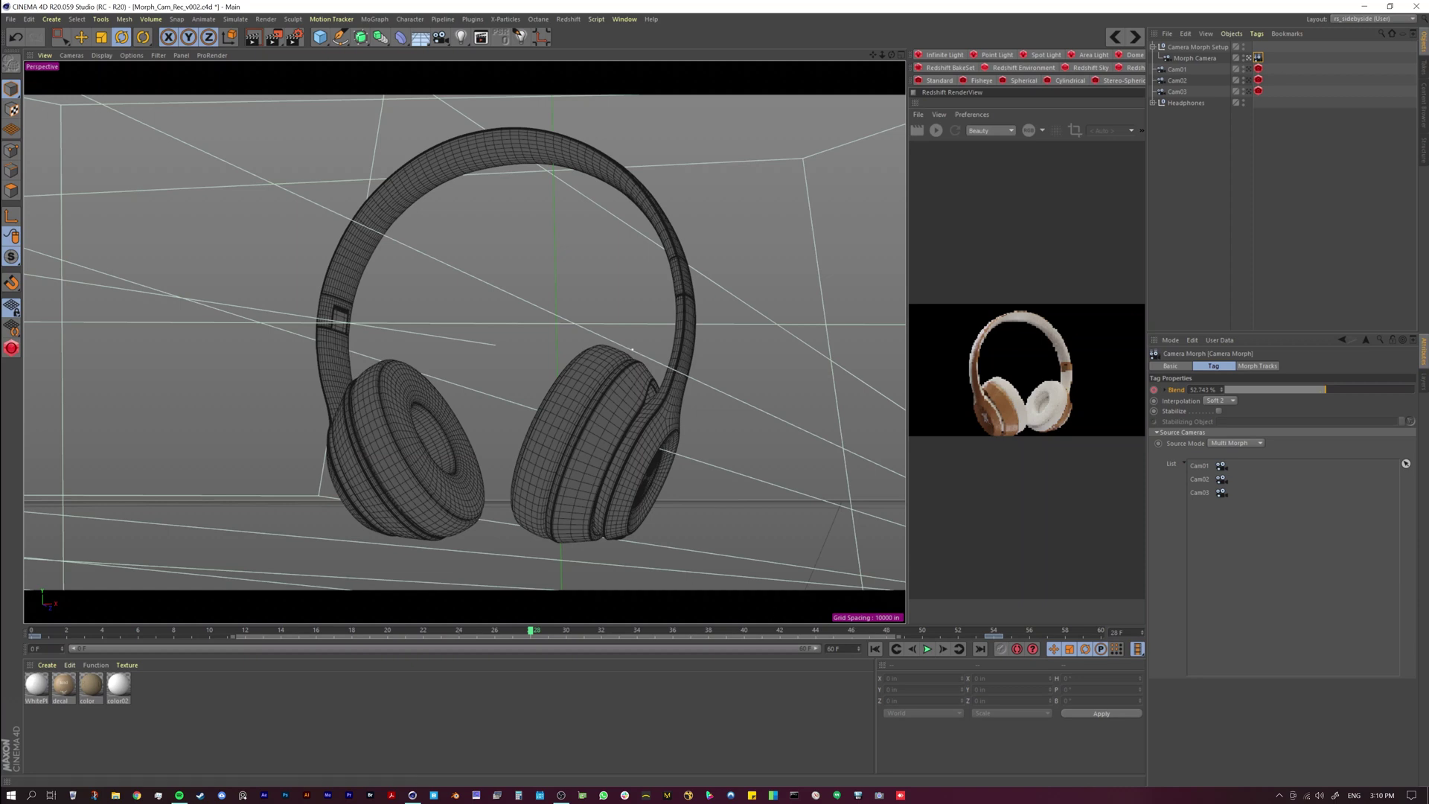
left_click(927, 649)
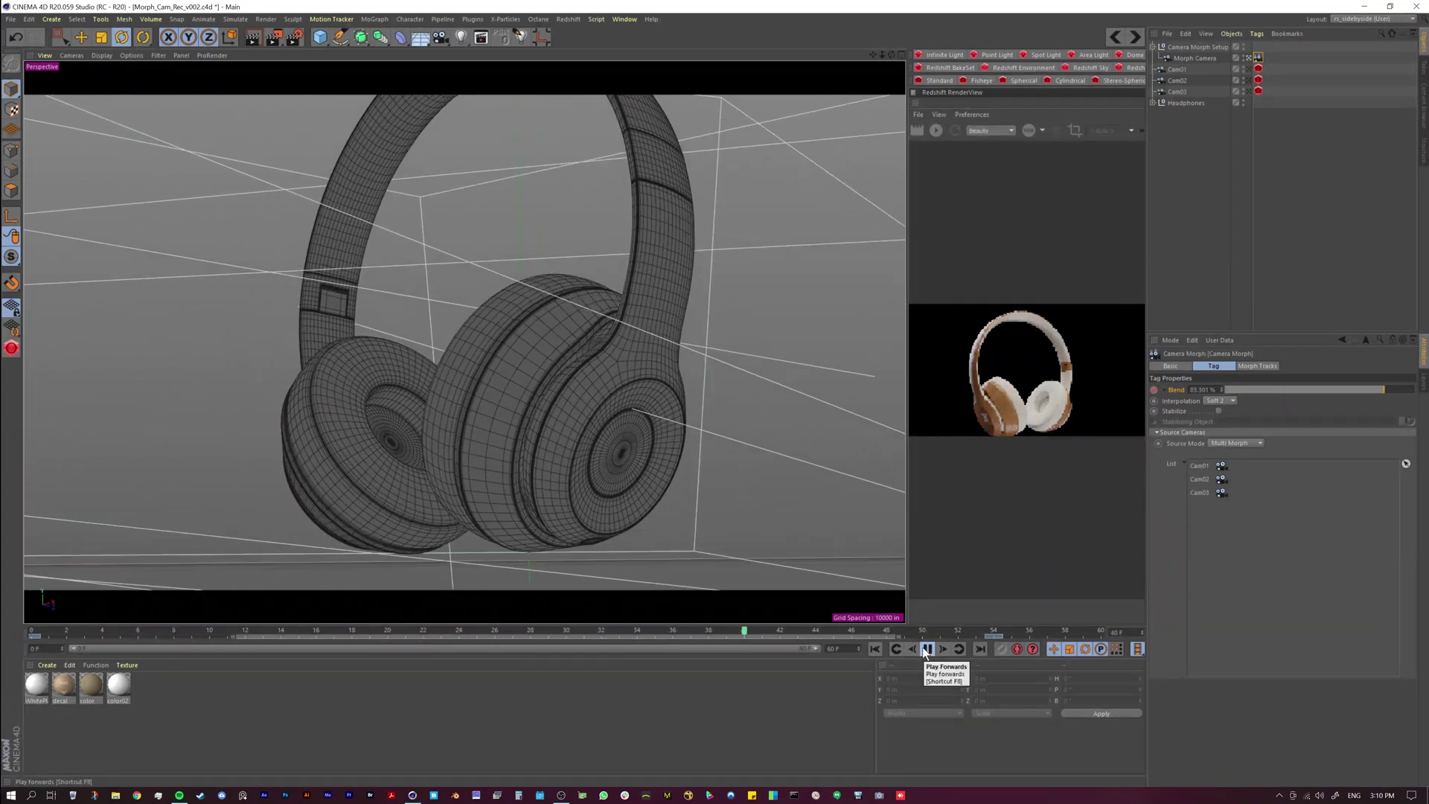
left_click(933, 651)
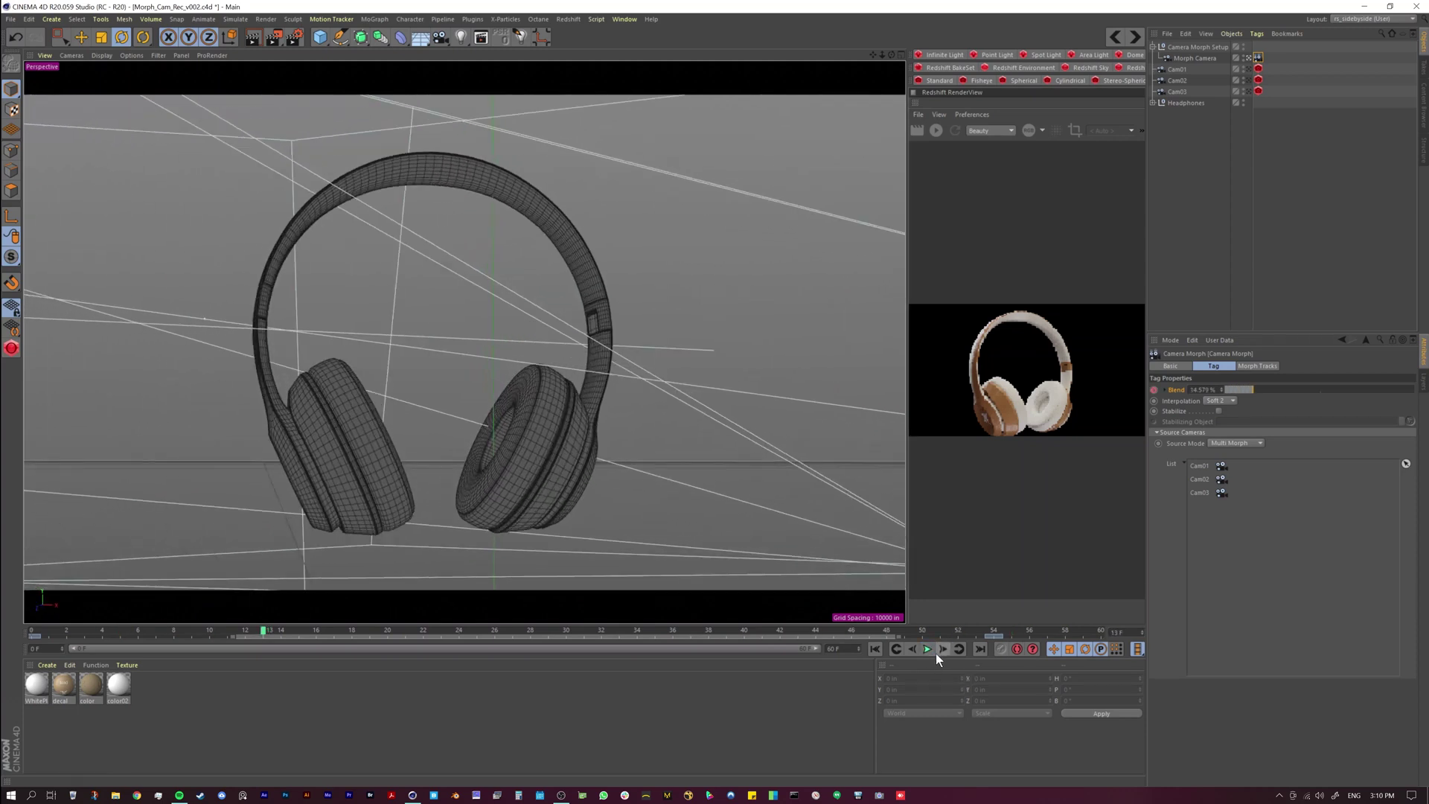
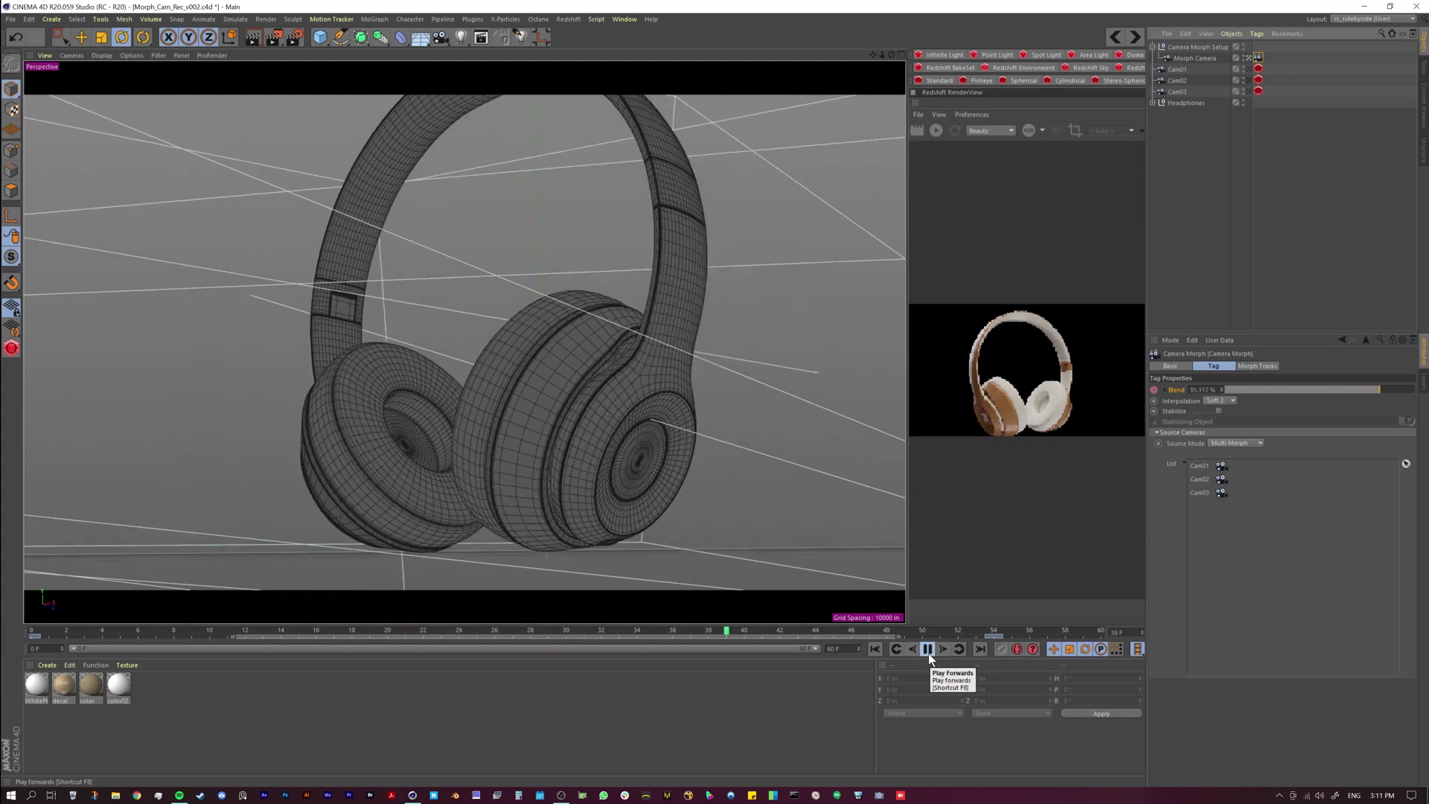
left_click(927, 650)
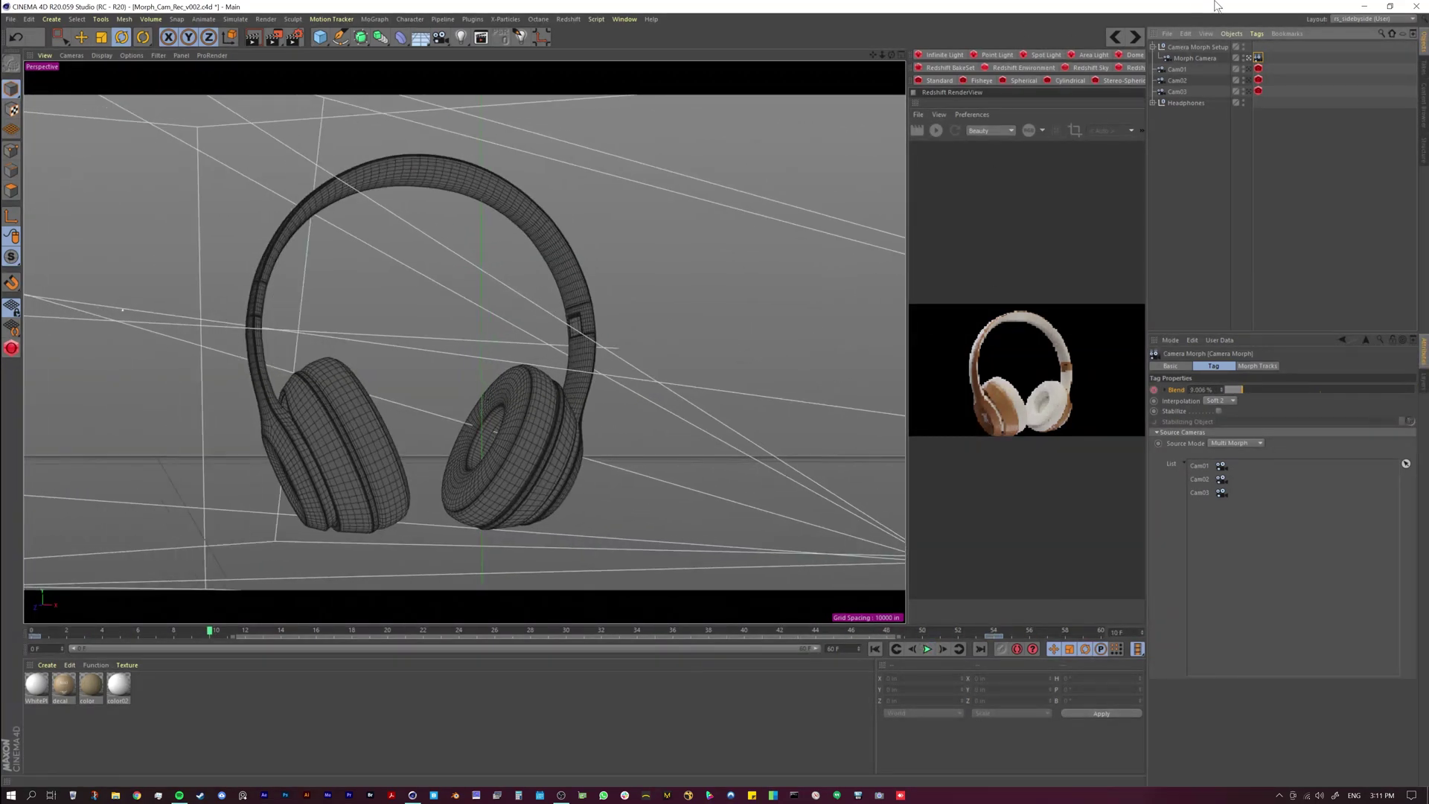
- Return to frame 0 and examine the Bokeh settings of Cam01's Redshift Camera tag
left_click(1202, 58)
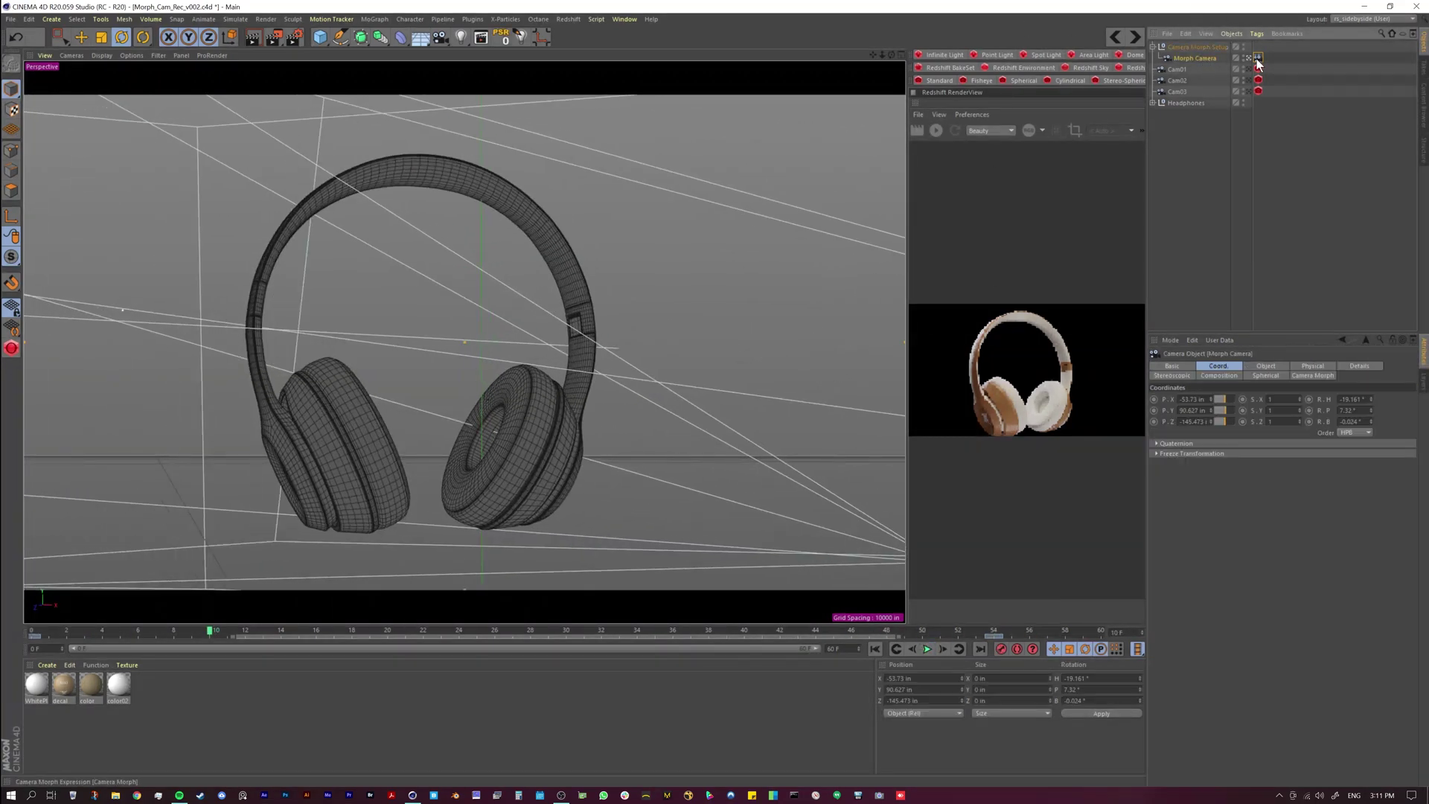
left_click(1174, 69)
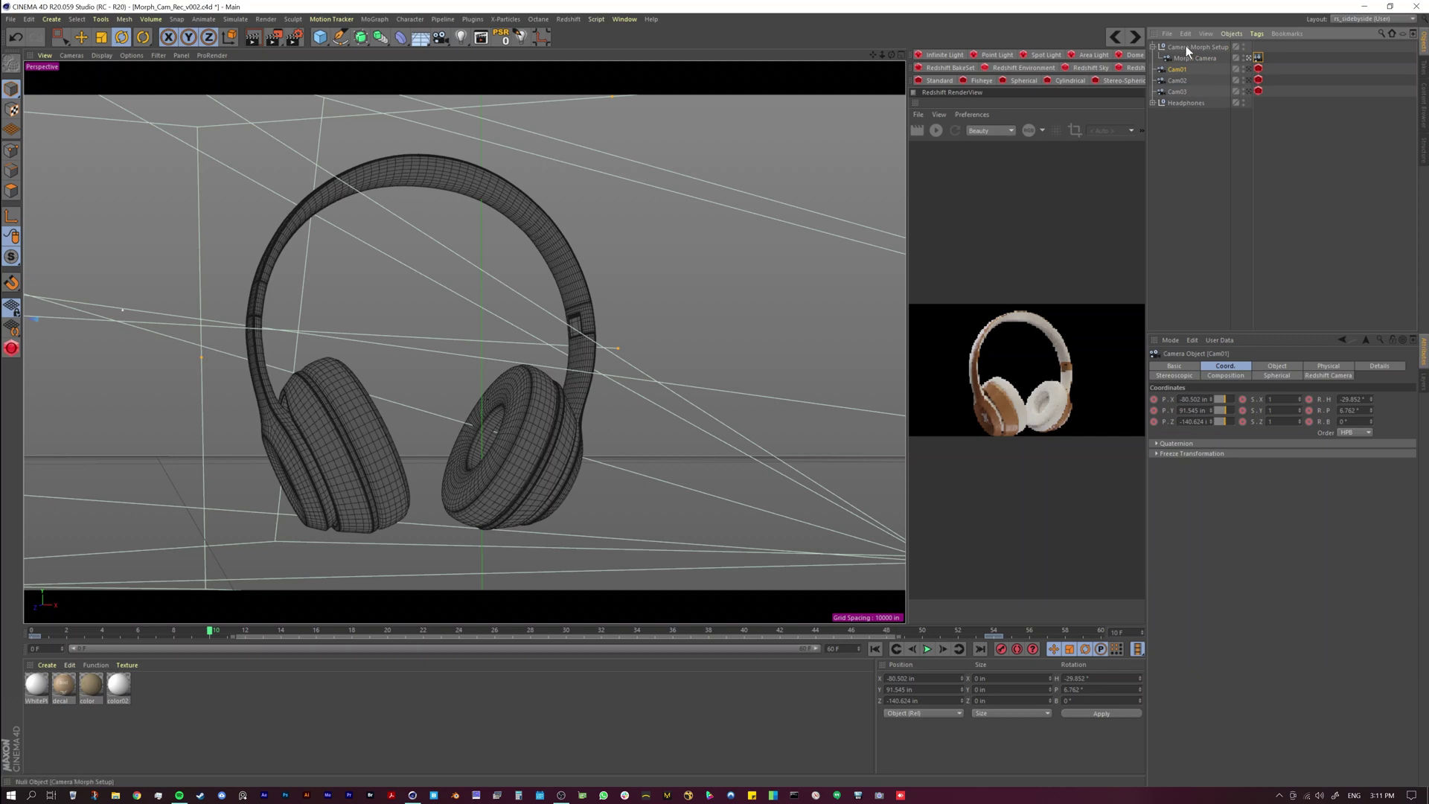
left_click(876, 649)
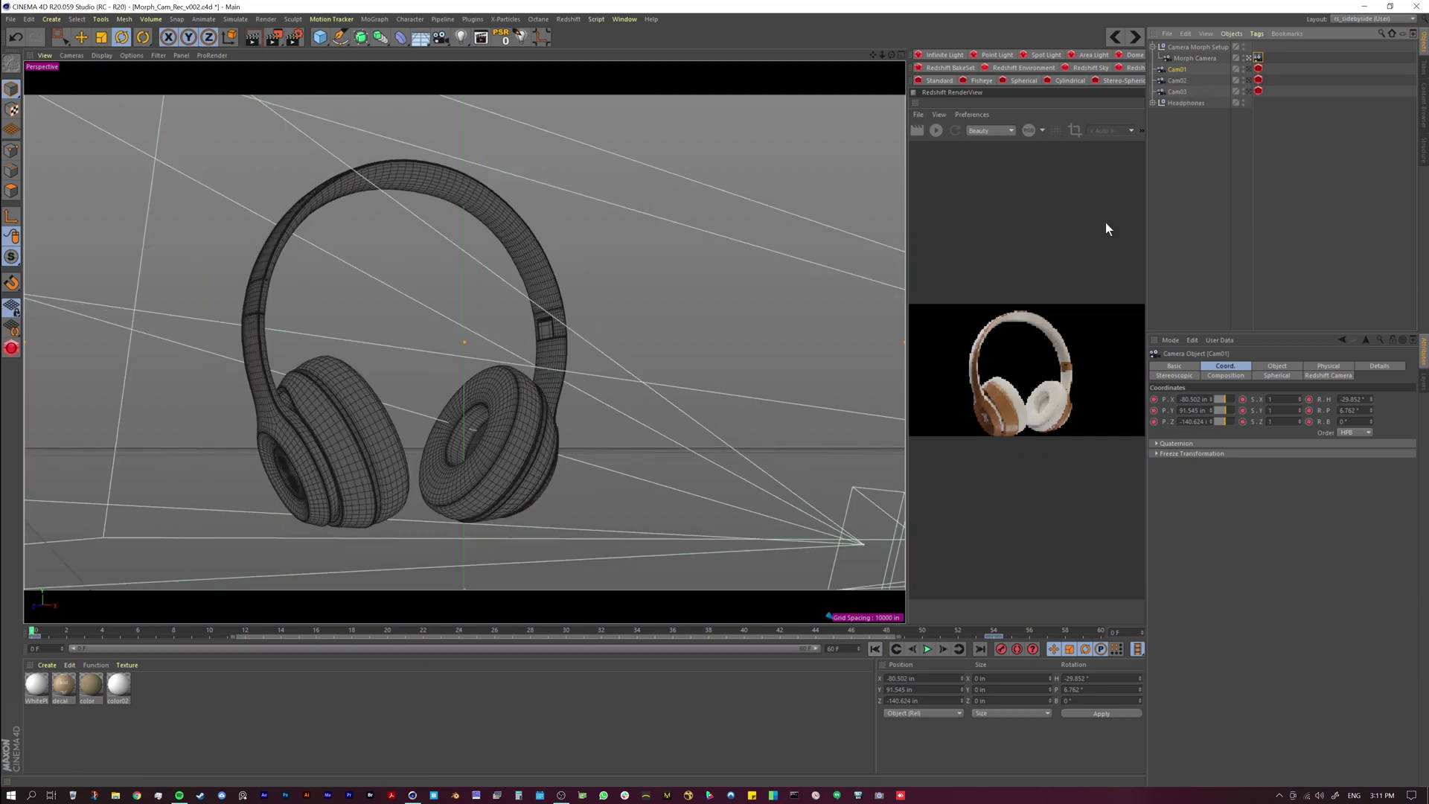
left_click(1258, 68)
left_click(1298, 367)
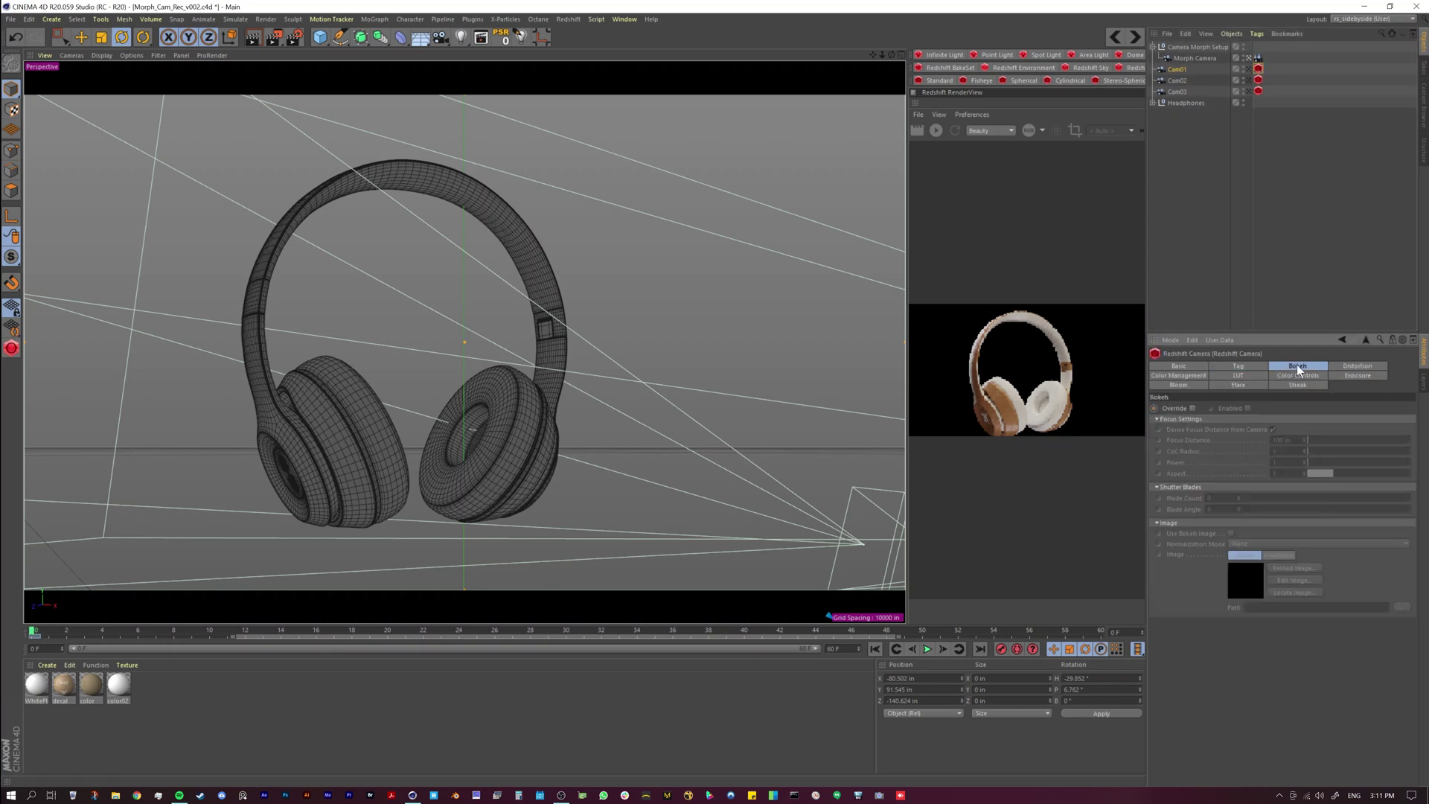
- Try a focal length of 50 mm on Cam01, restoring its original lens
left_click(1179, 70)
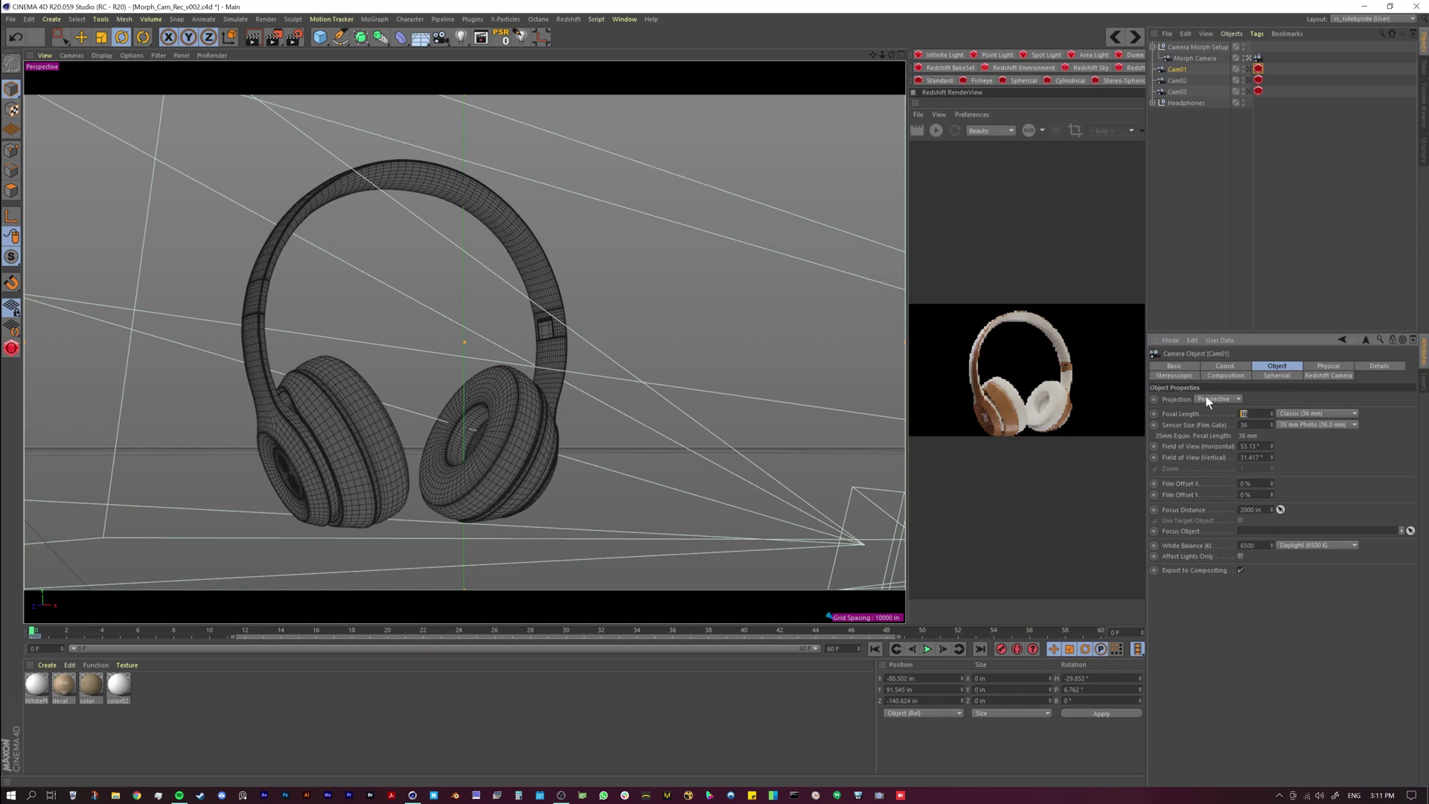
type("50")
key("Return")
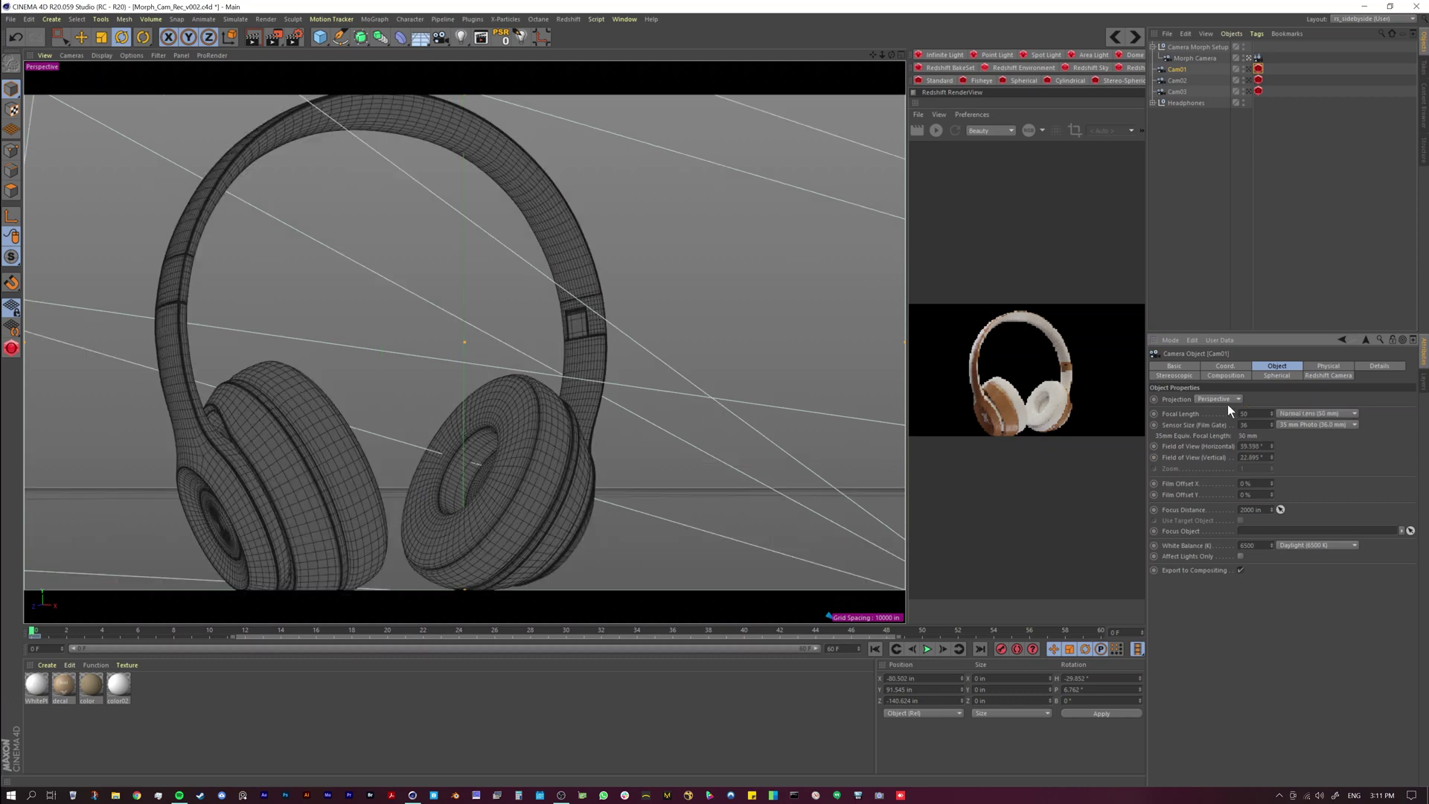
key("ctrl+z")
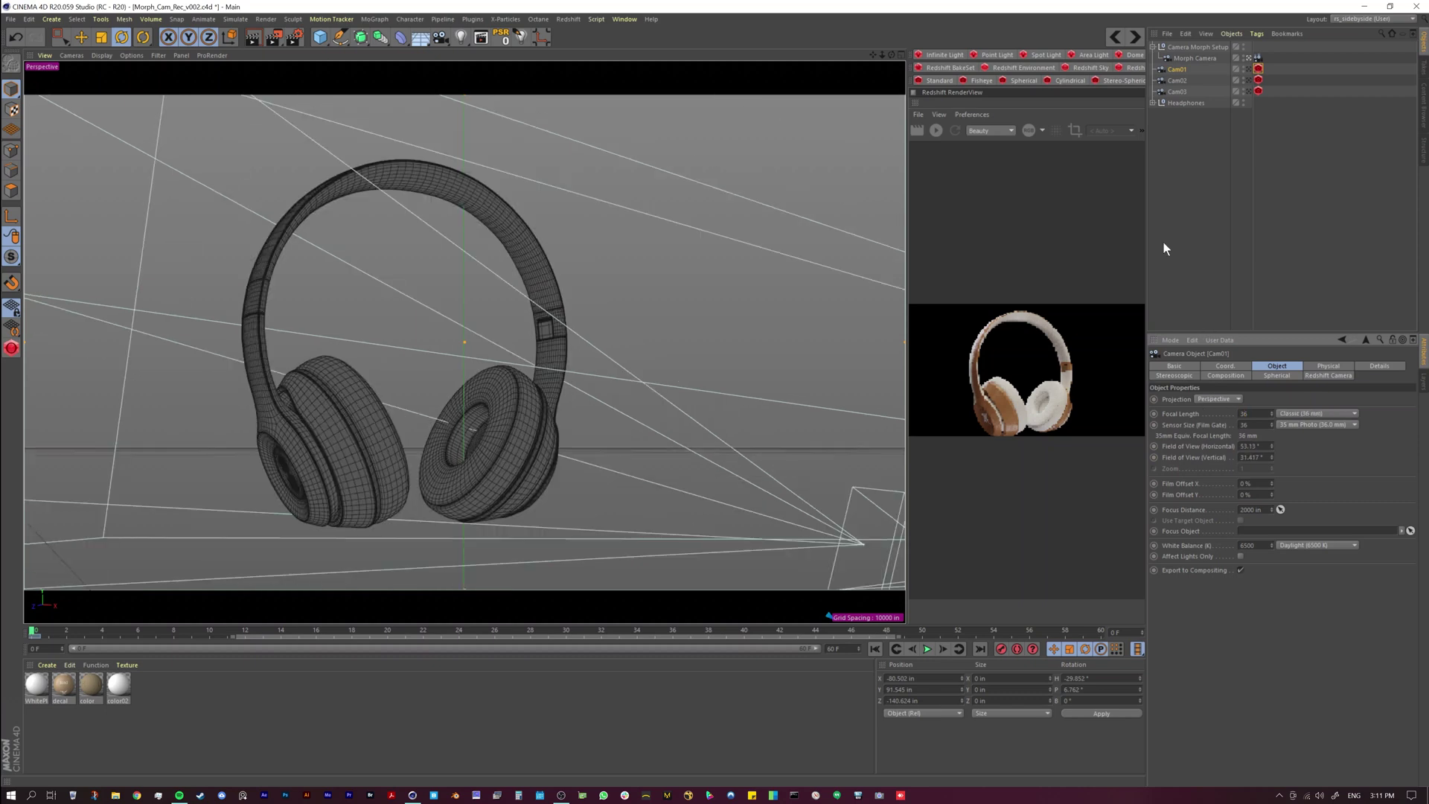
- Look through Cam03 and set its focal length to 50 mm
left_click(1177, 91)
left_click(1249, 90)
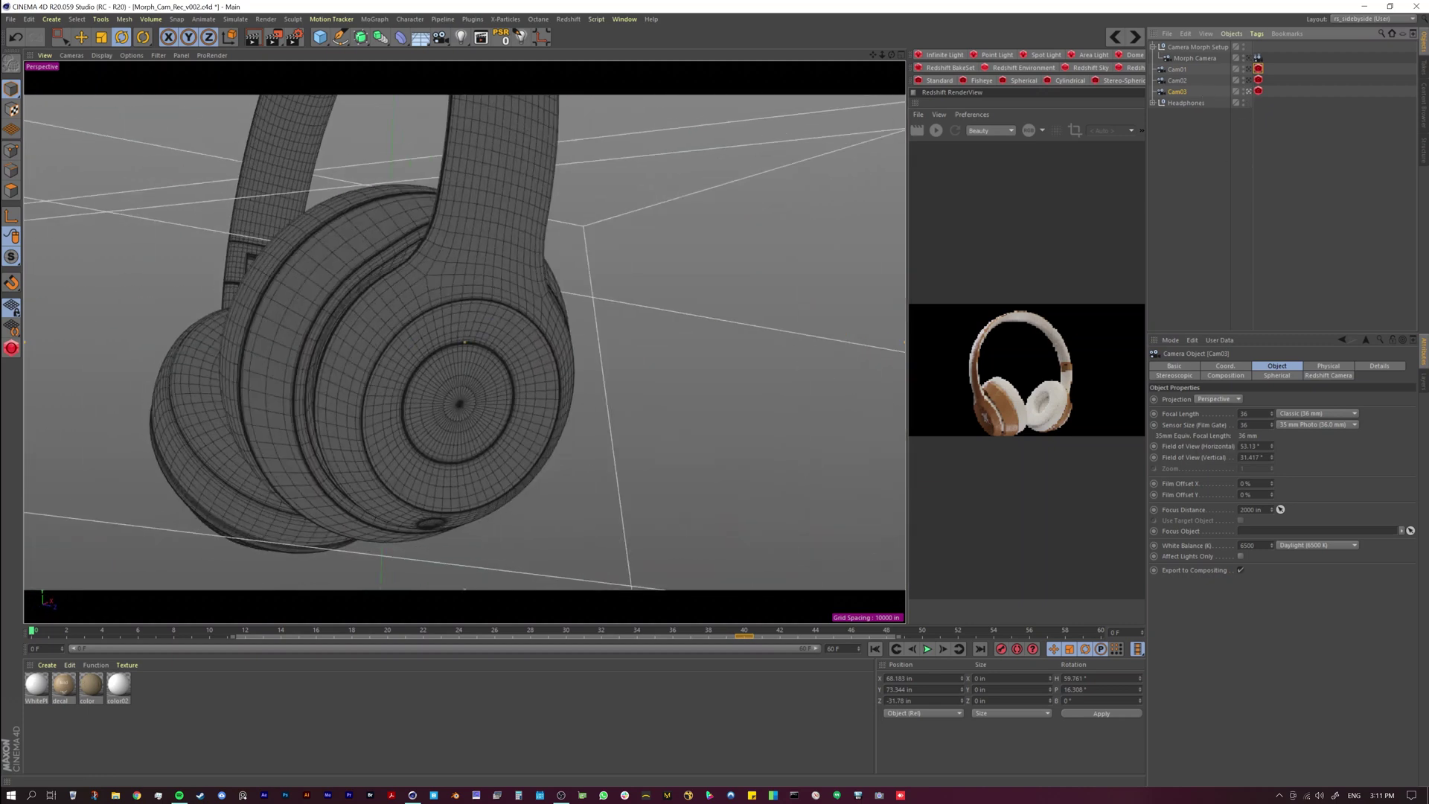
type("50")
key("Return")
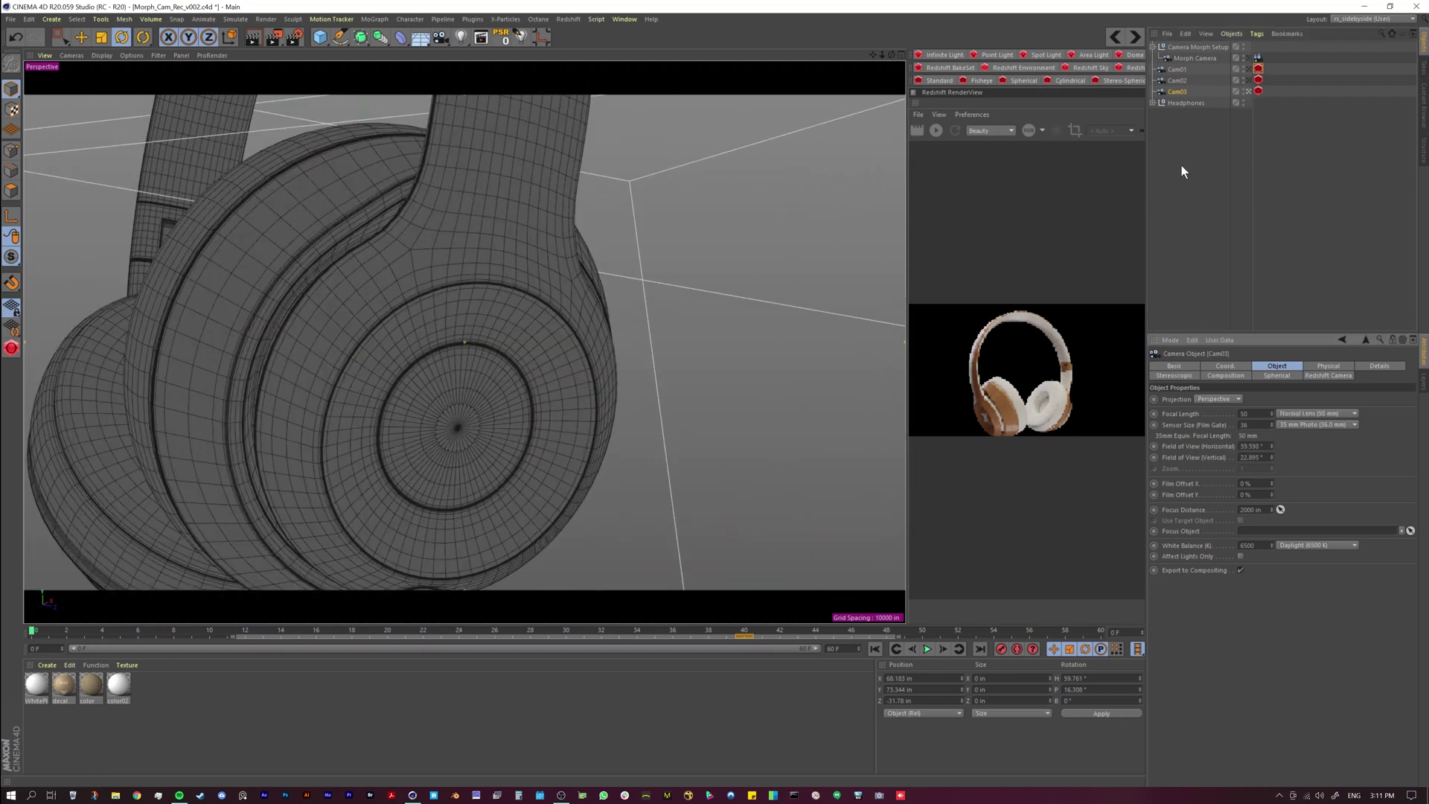
- Look through the Morph Camera again and hide Cam01, Cam02 and Cam03 in the viewports
middle_click(632, 485)
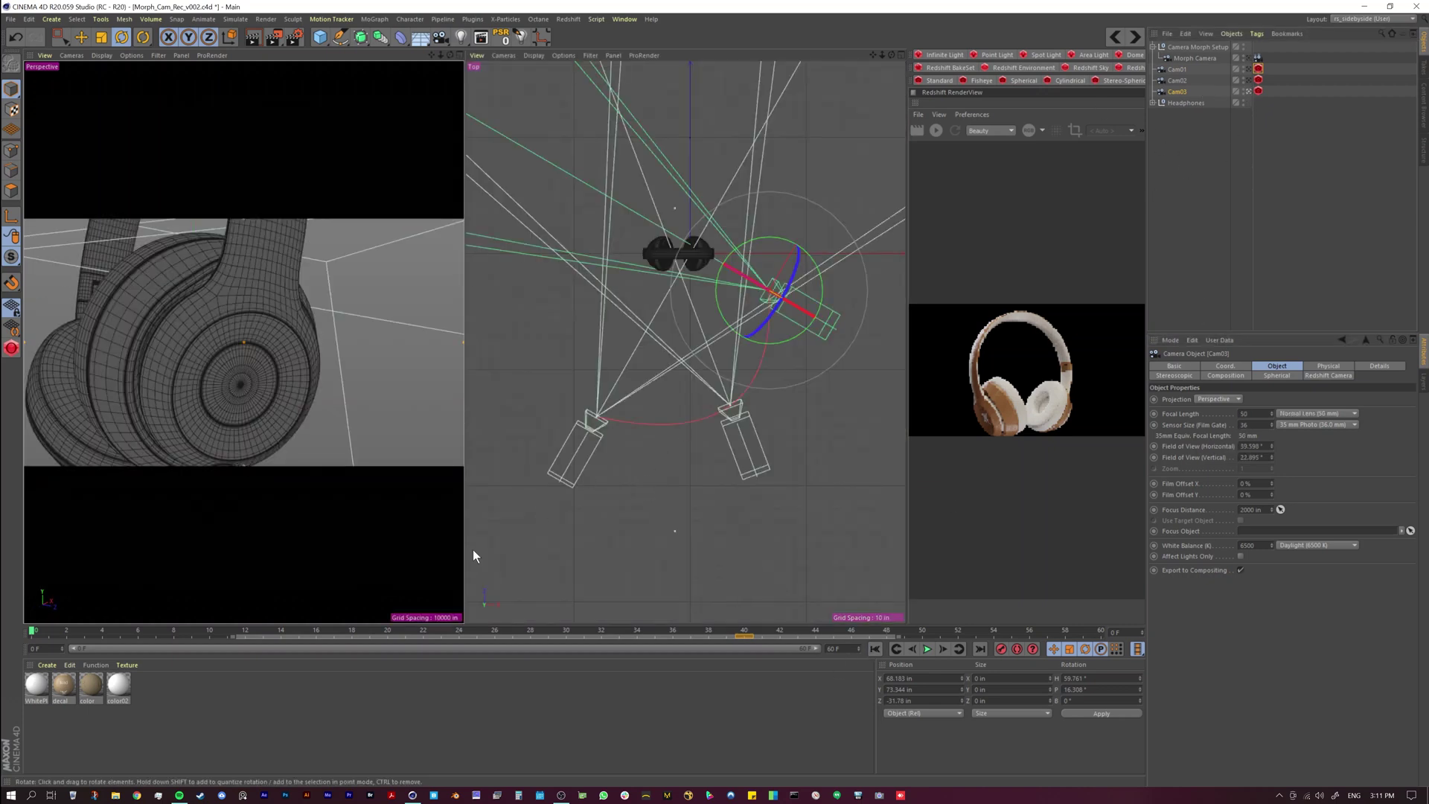
left_click(1248, 58)
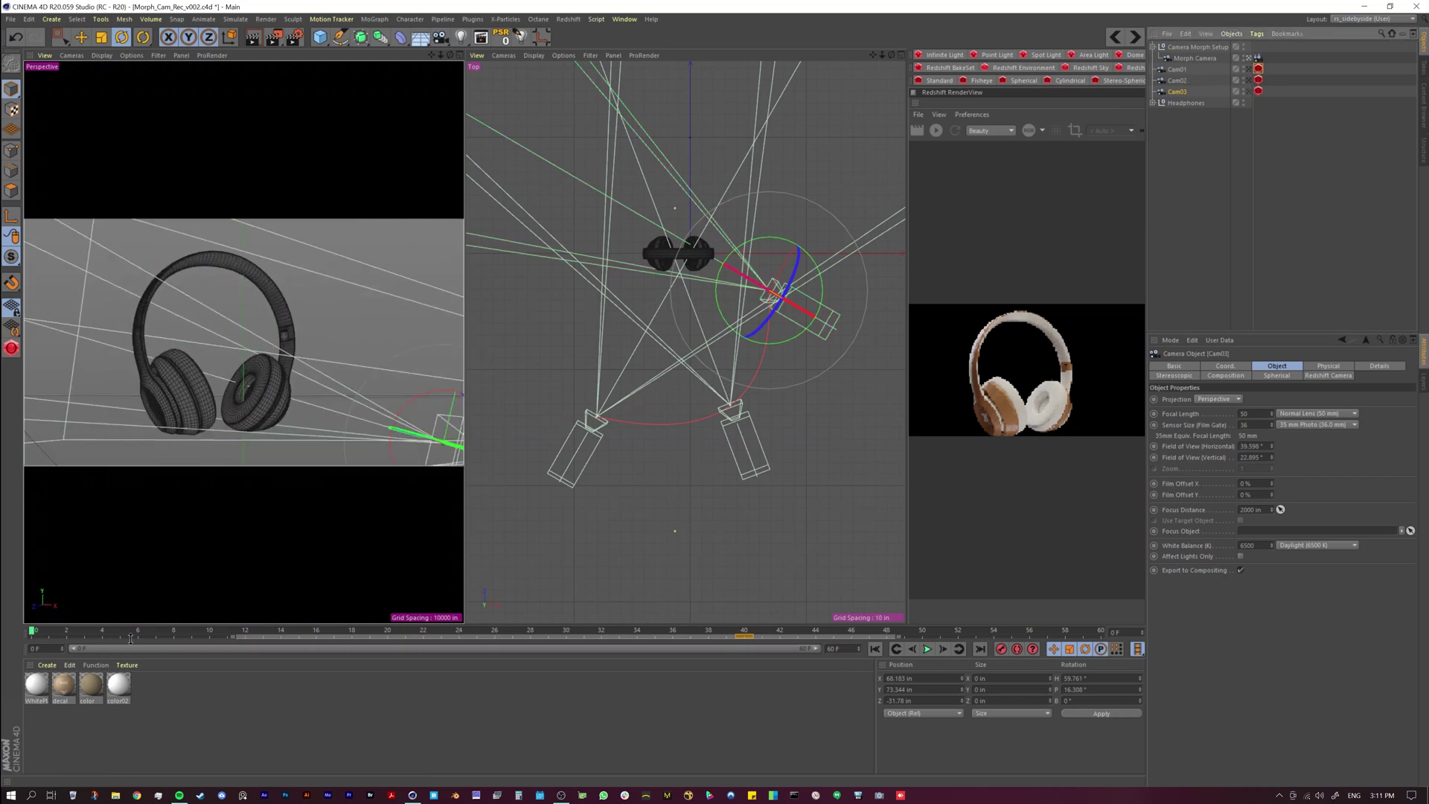
scroll(650, 356, "down", 8)
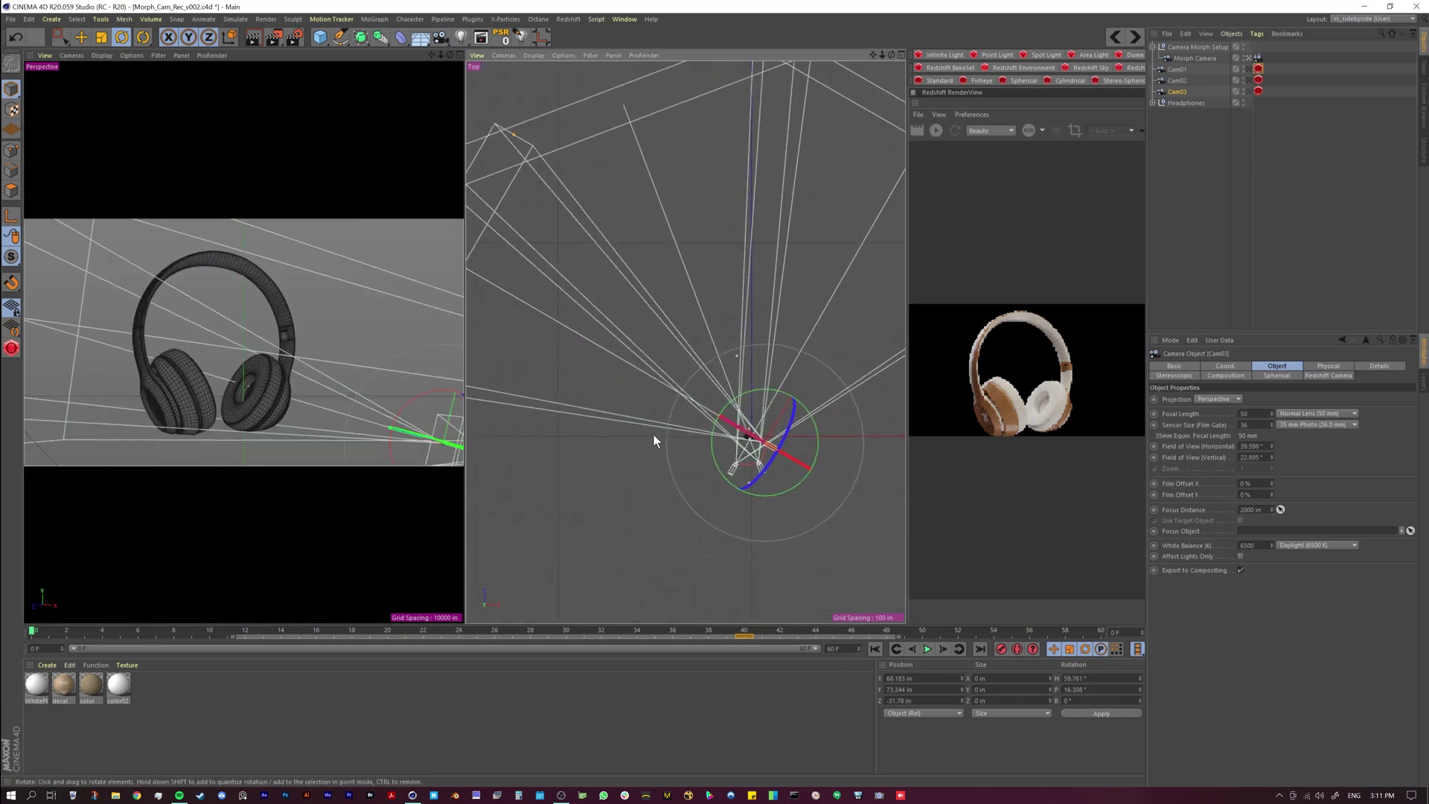
left_click(1247, 80)
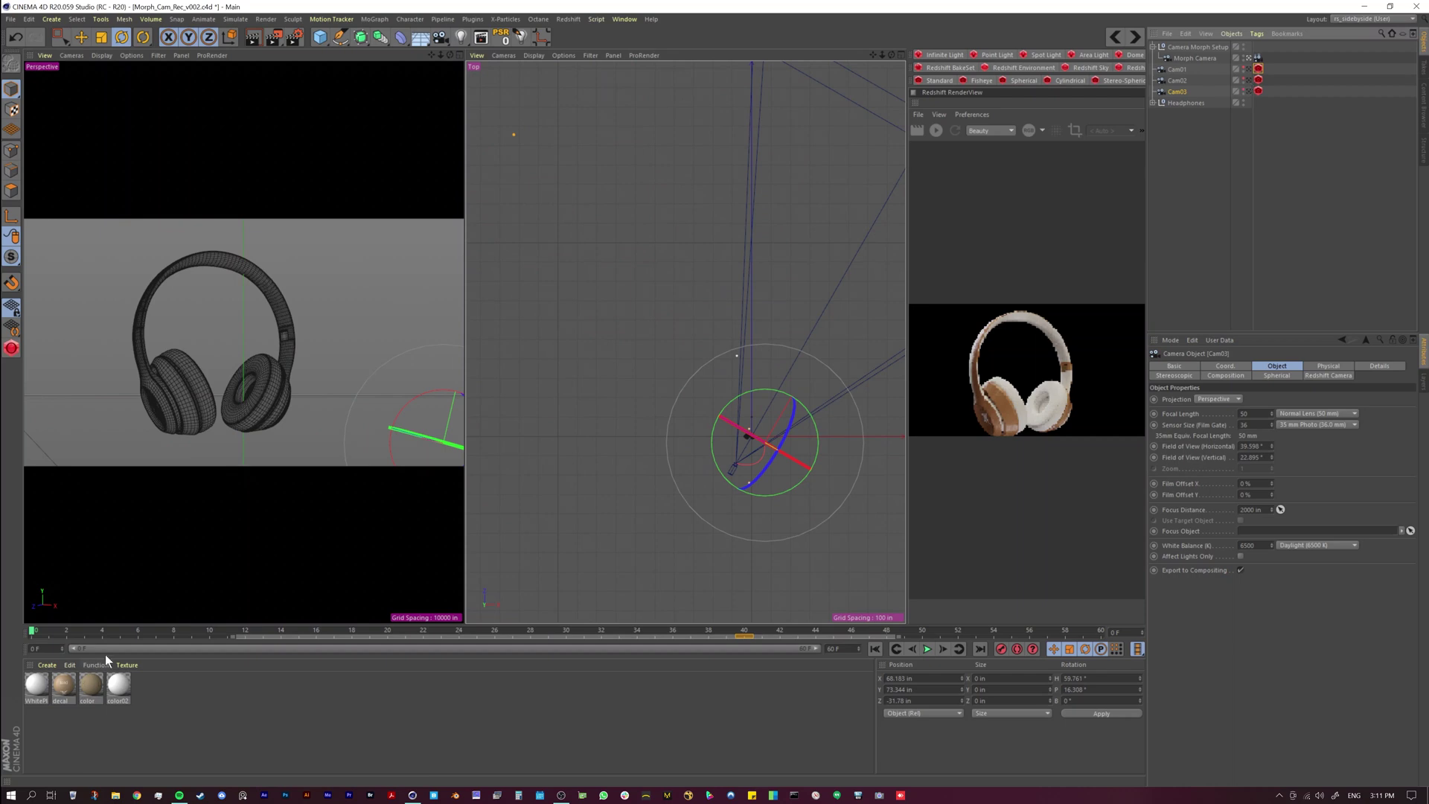
middle_click_drag(732, 401, 620, 408, "alt")
- Play the move in the maximized Perspective view, examine the Morph Camera's focal length during playback, and show its Camera Morph tag
left_click_drag(32, 632, 520, 612)
key("F1")
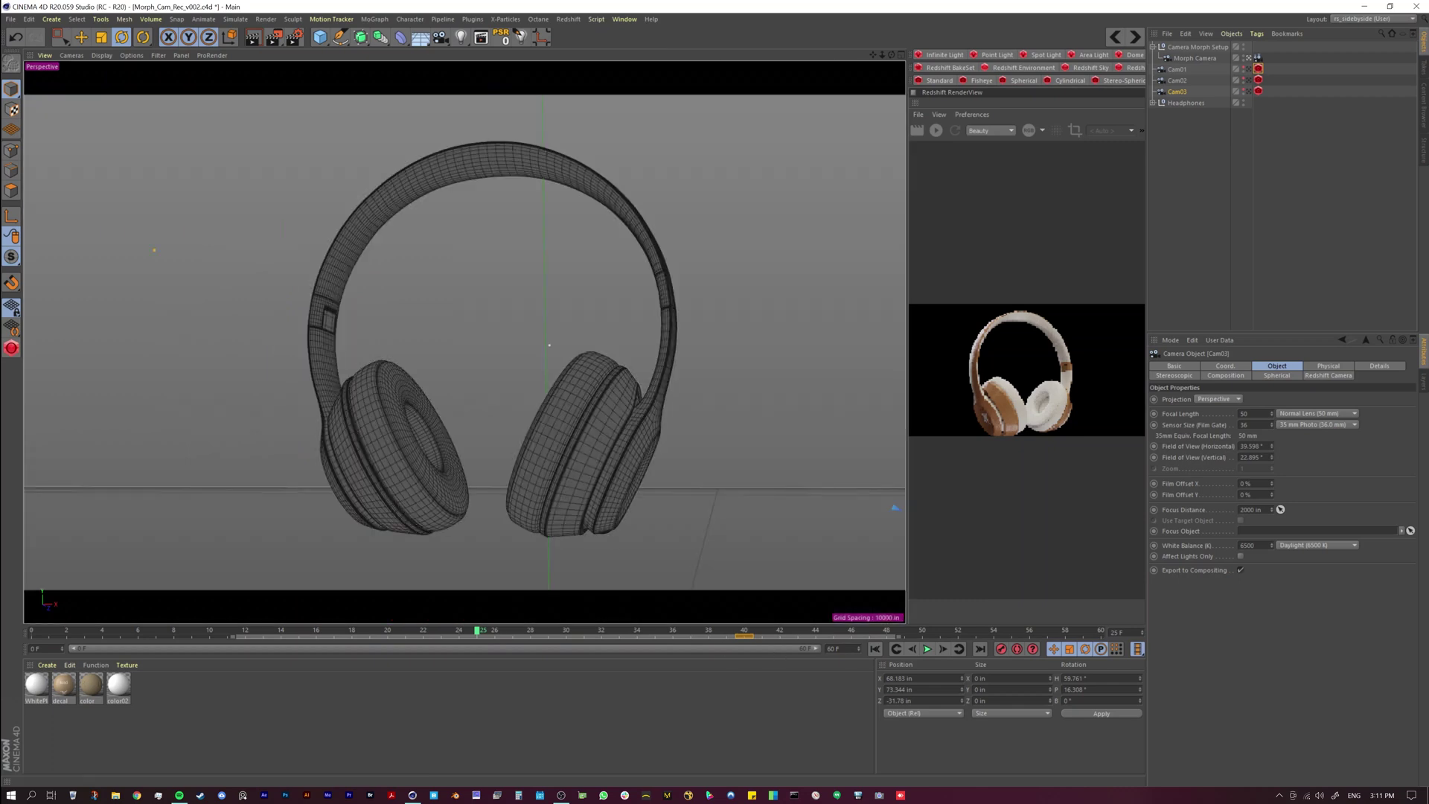
left_click(876, 649)
left_click(927, 649)
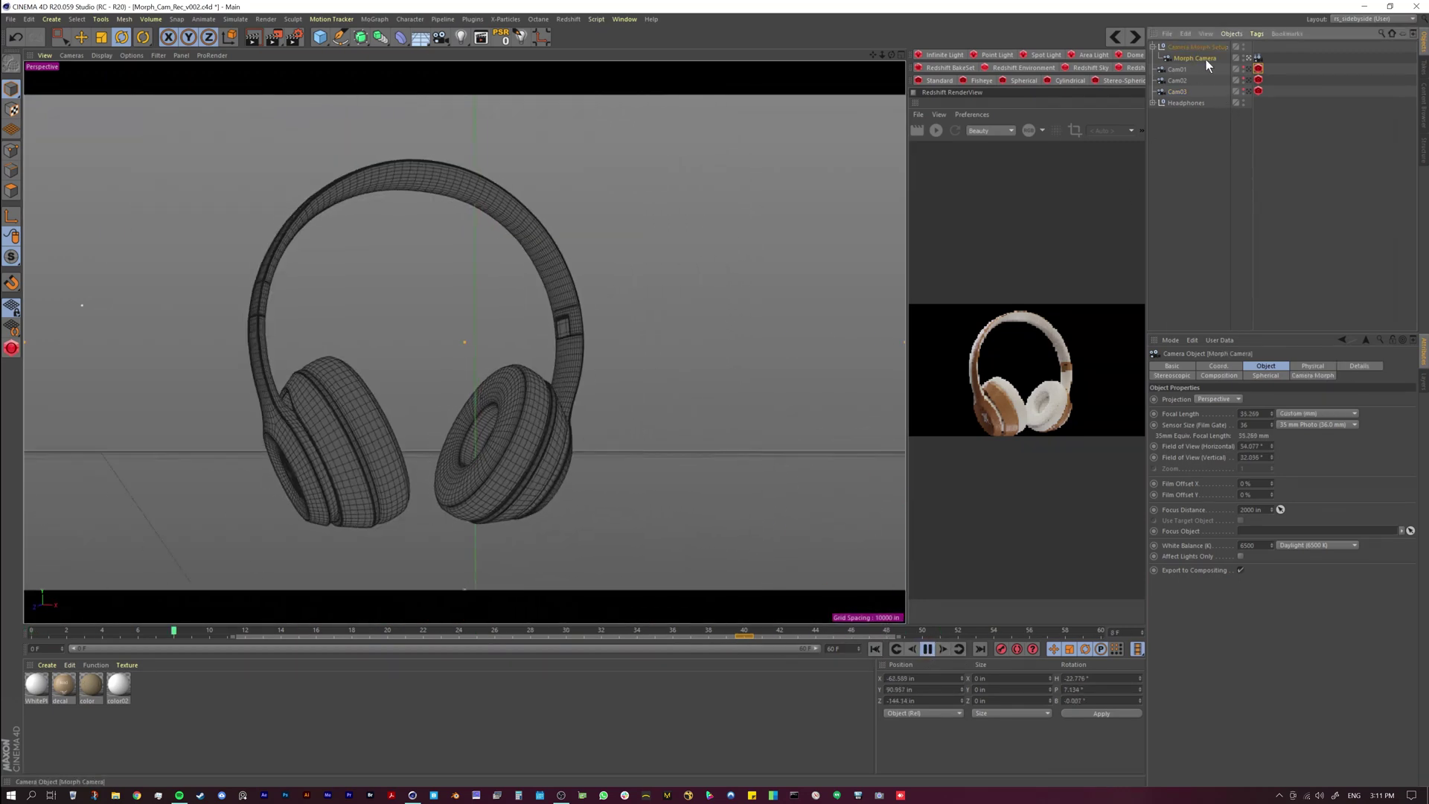
left_click(1202, 59)
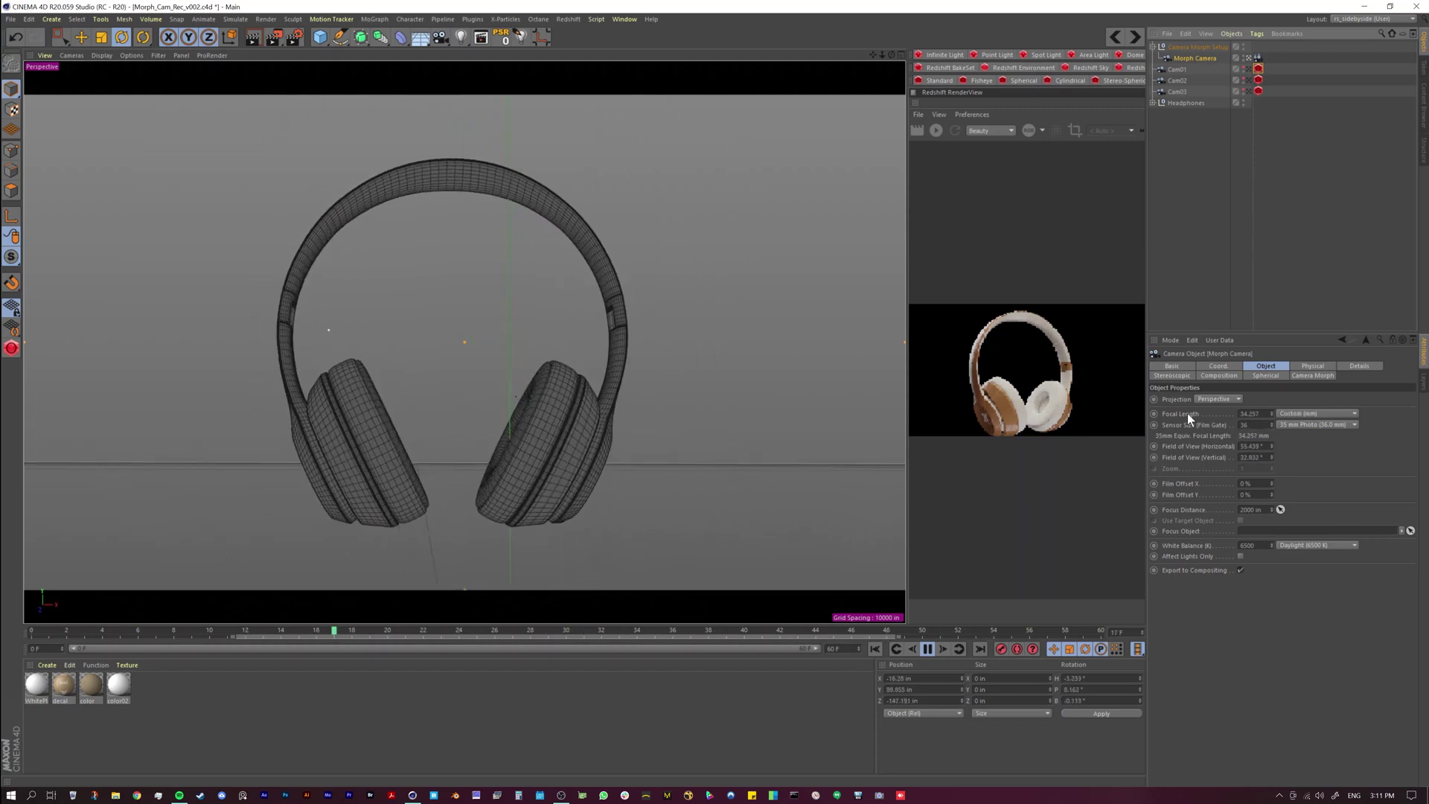
left_click(928, 649)
left_click(1259, 57)
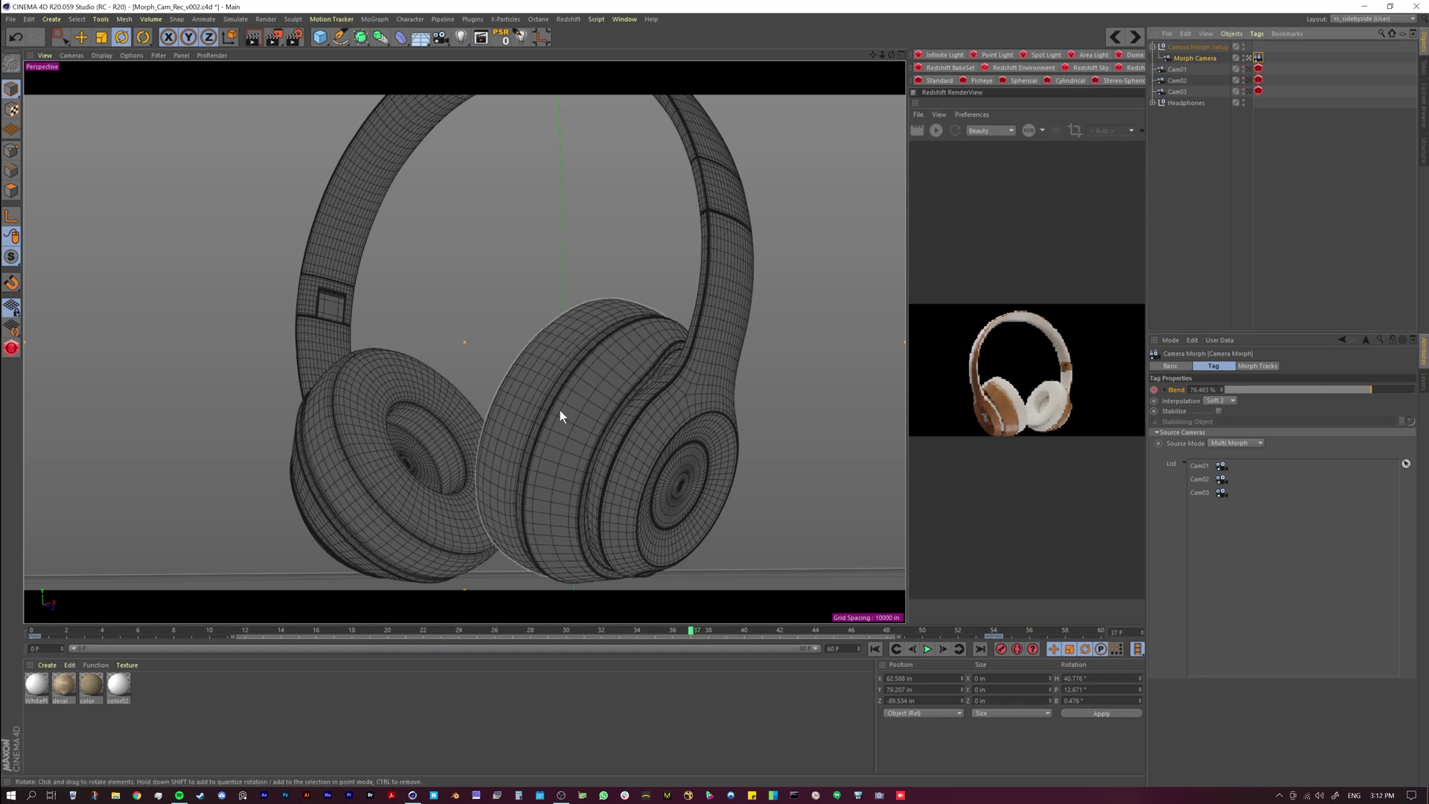
- Return to the first frame, delete Cam01's coordinate animation tracks, and set its bank rotation to 29°
middle_click(573, 447)
middle_click(303, 415)
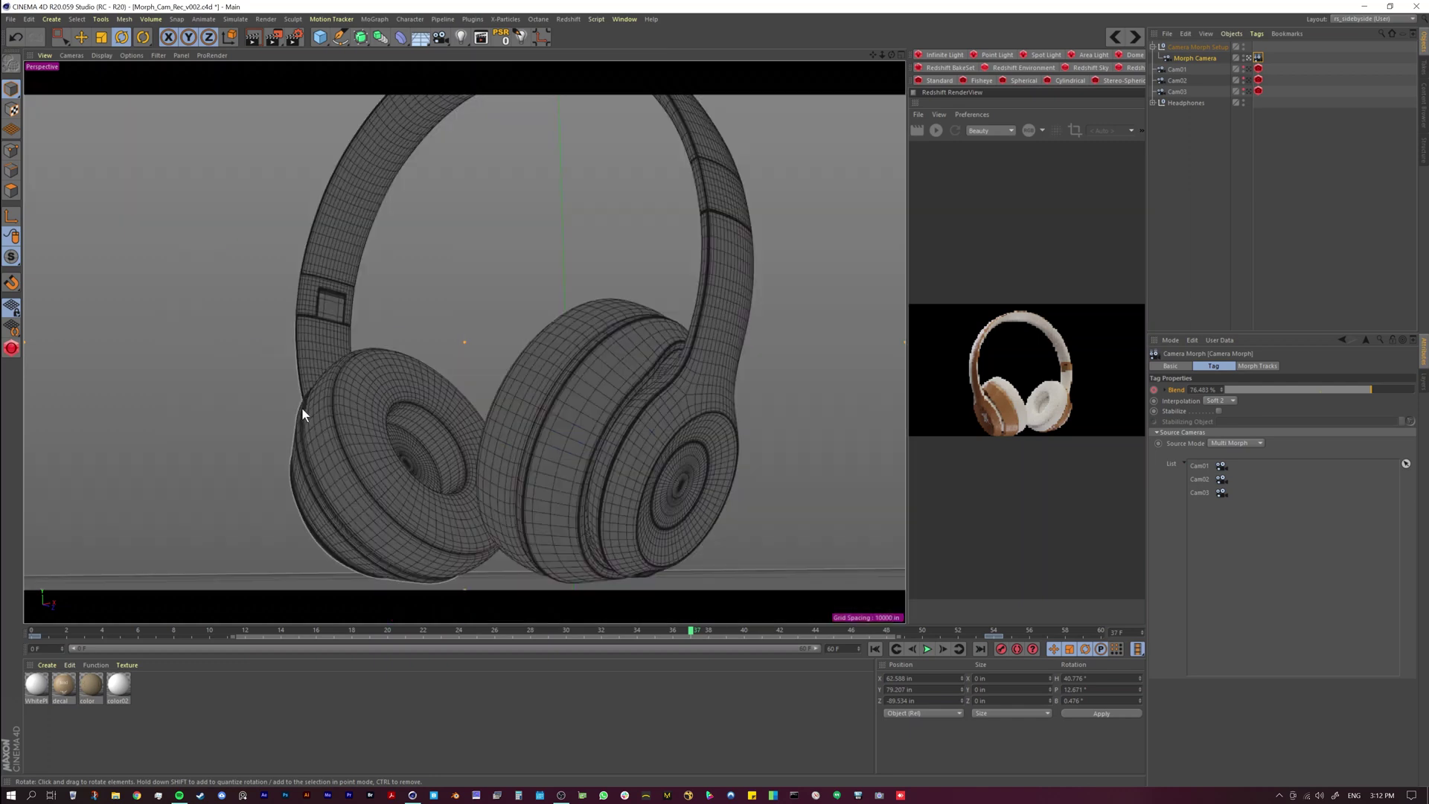
left_click(876, 650)
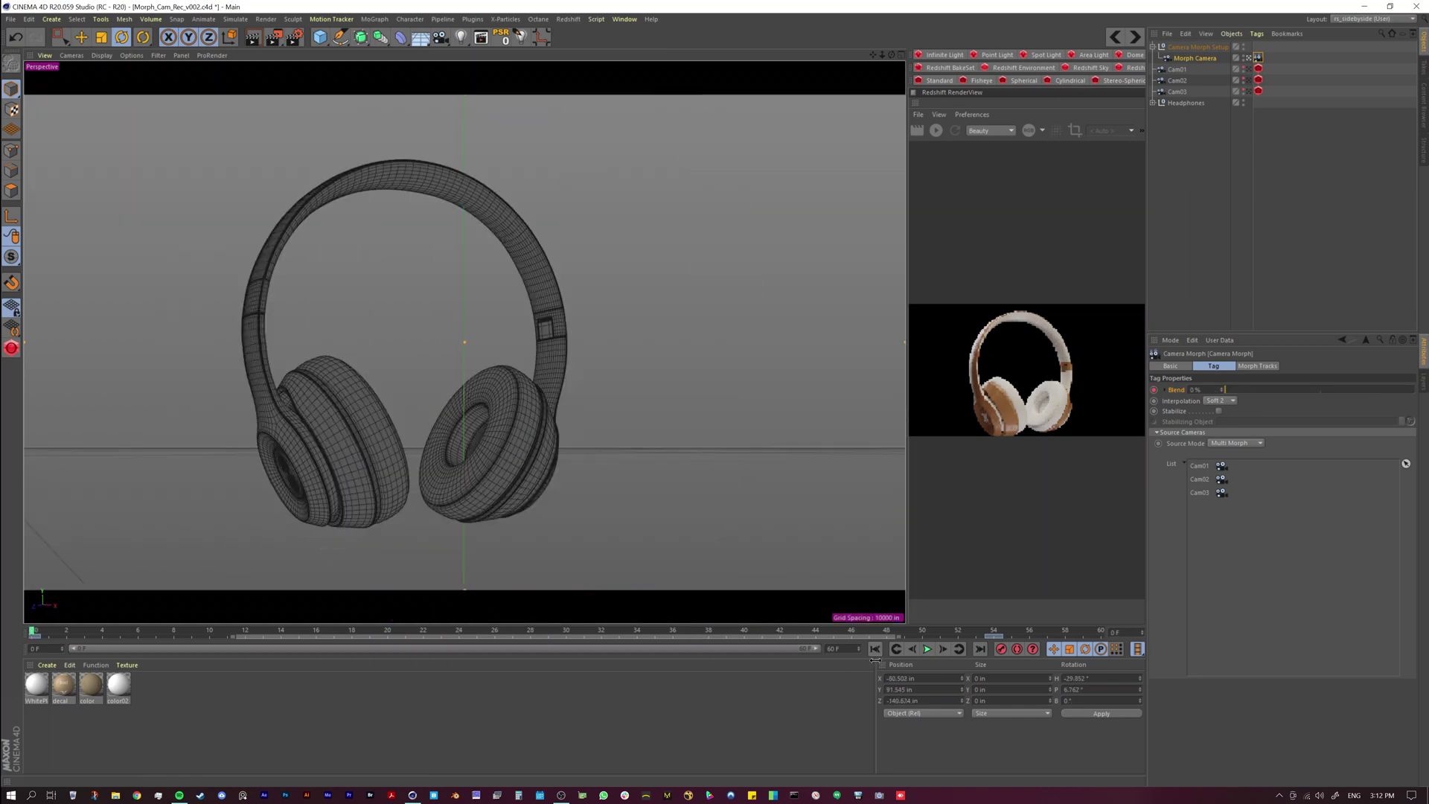
left_click(1183, 68)
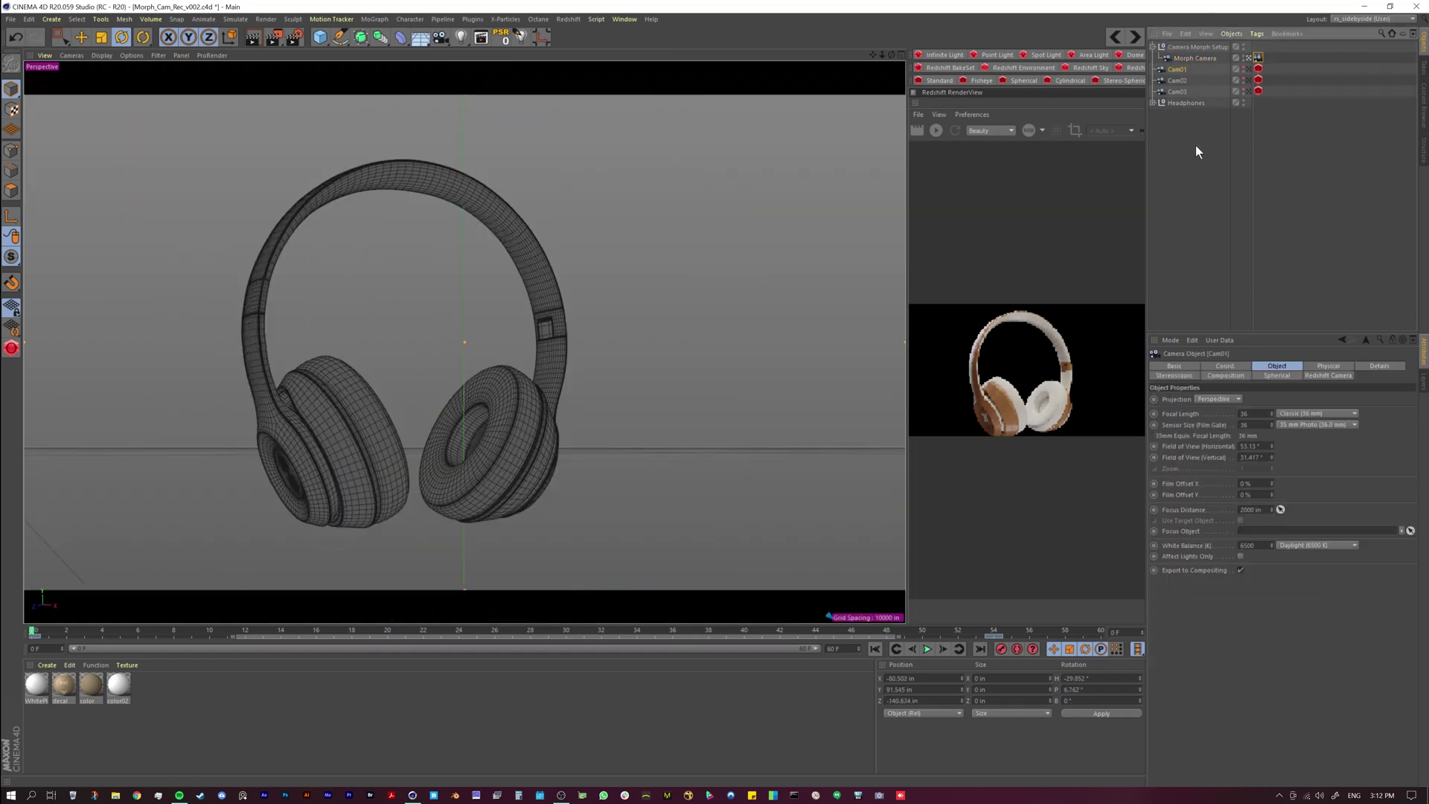
left_click(1225, 365)
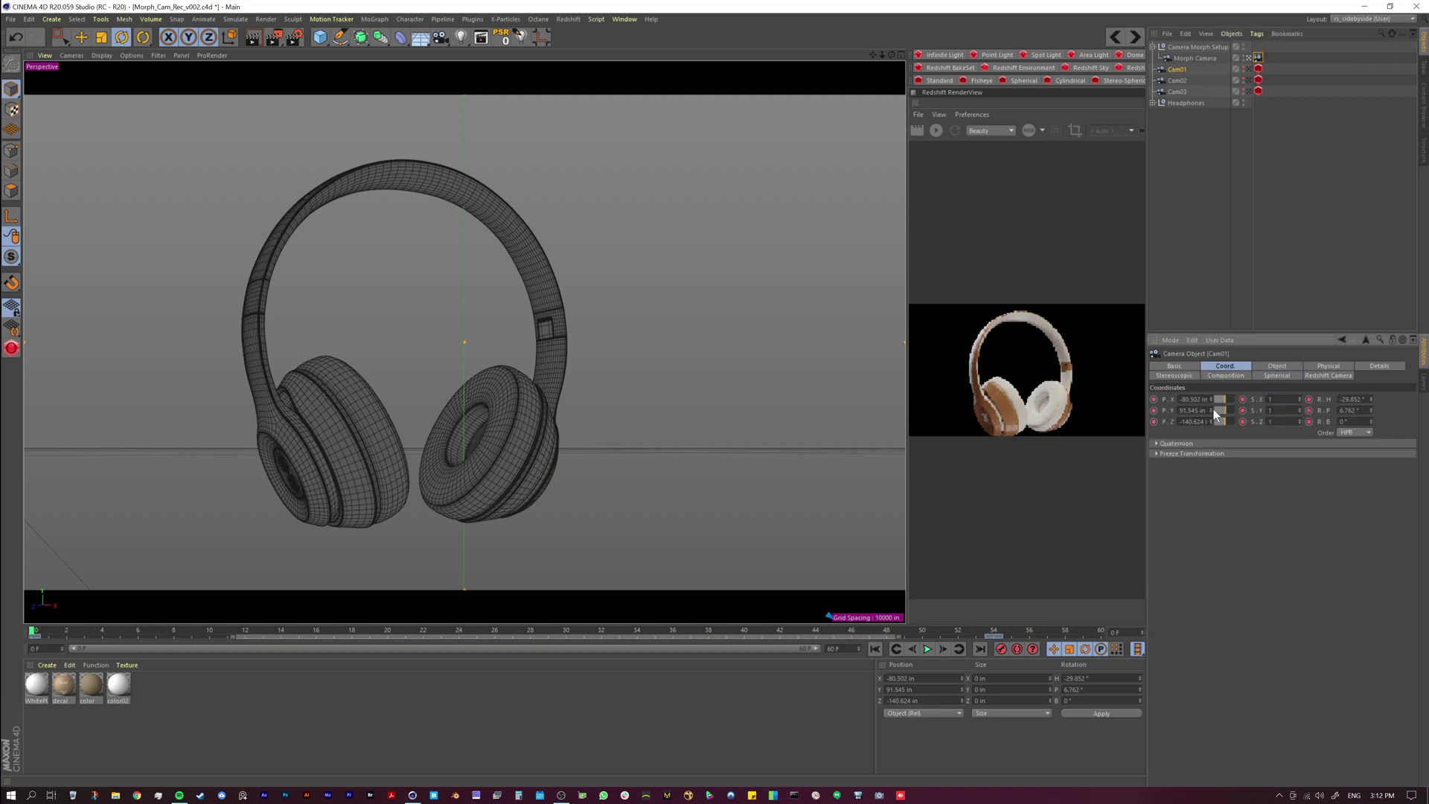
right_click(1325, 408)
left_click(1281, 491)
left_click_drag(1372, 422, 1372, 402)
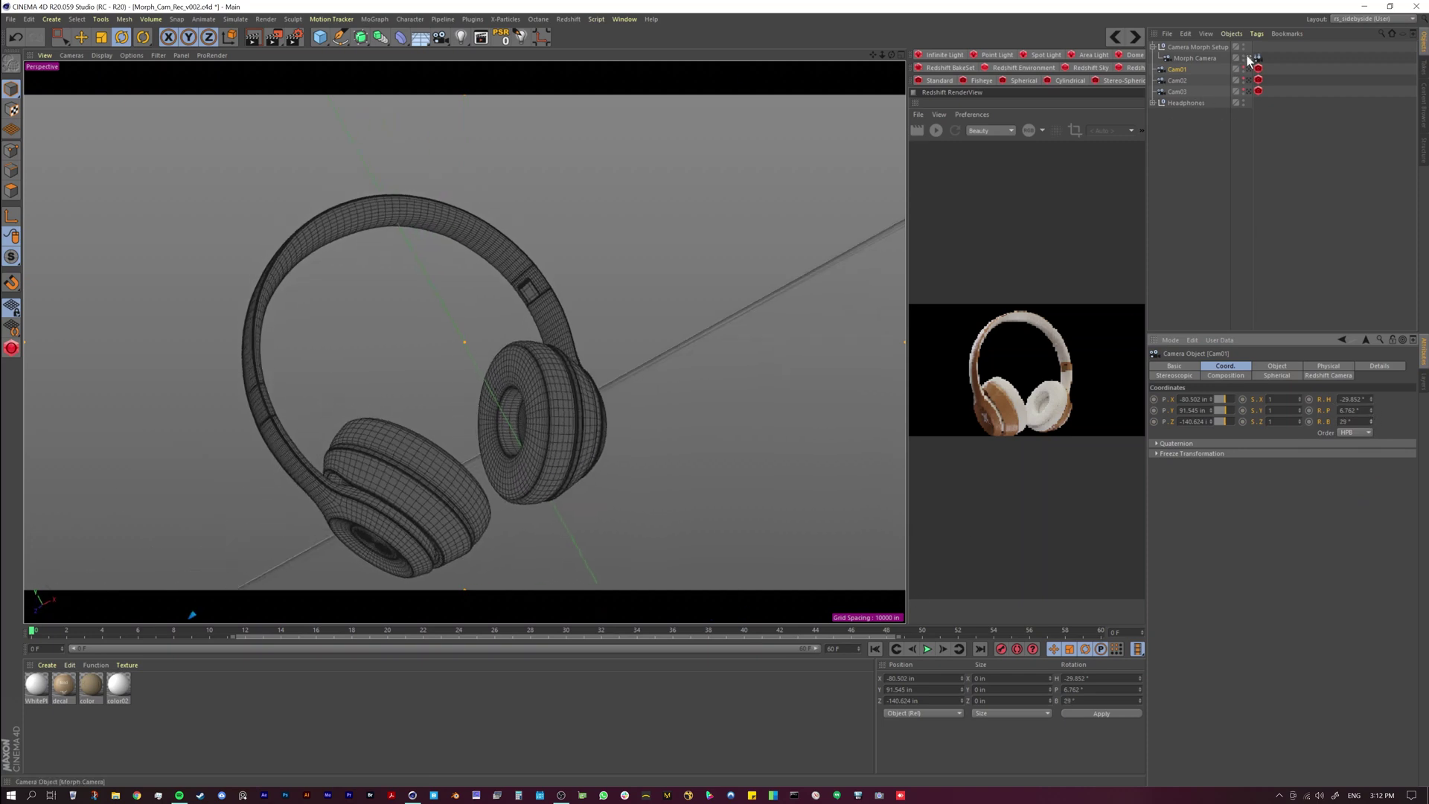
- Enable Stabilize on the Morph Camera's Camera Morph tag and replay the move from the first frame
left_click(927, 649)
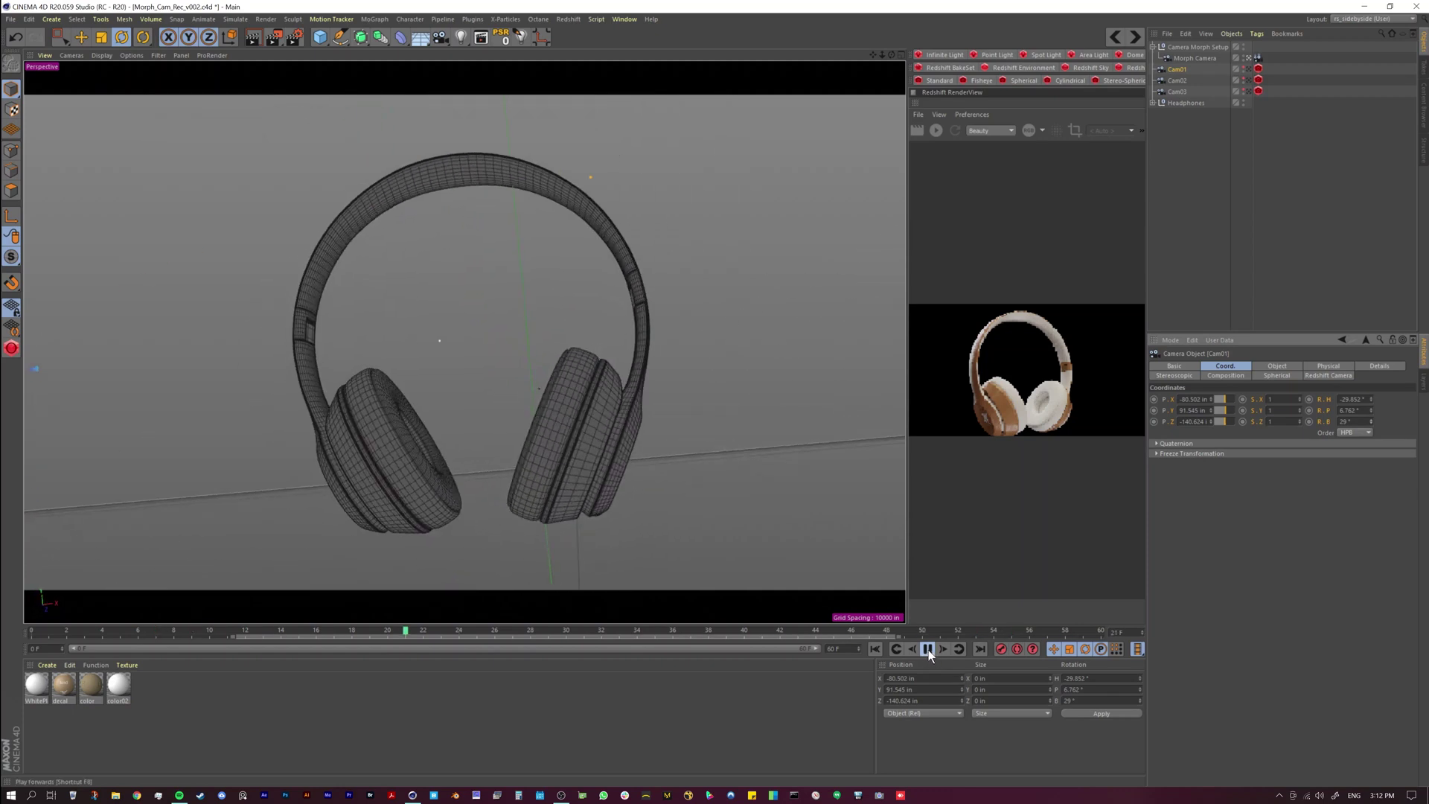
left_click(927, 649)
left_click(1259, 57)
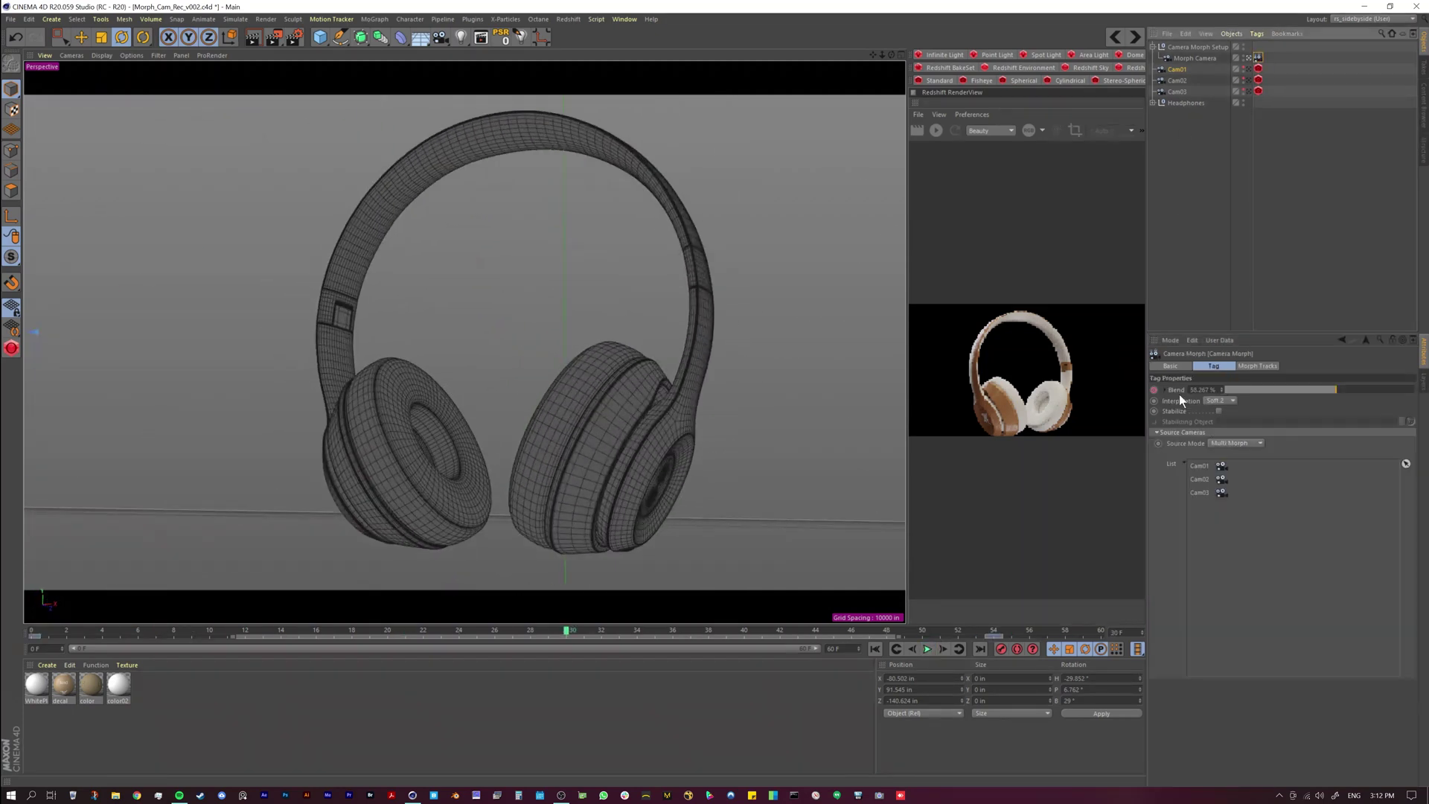
left_click(1218, 411)
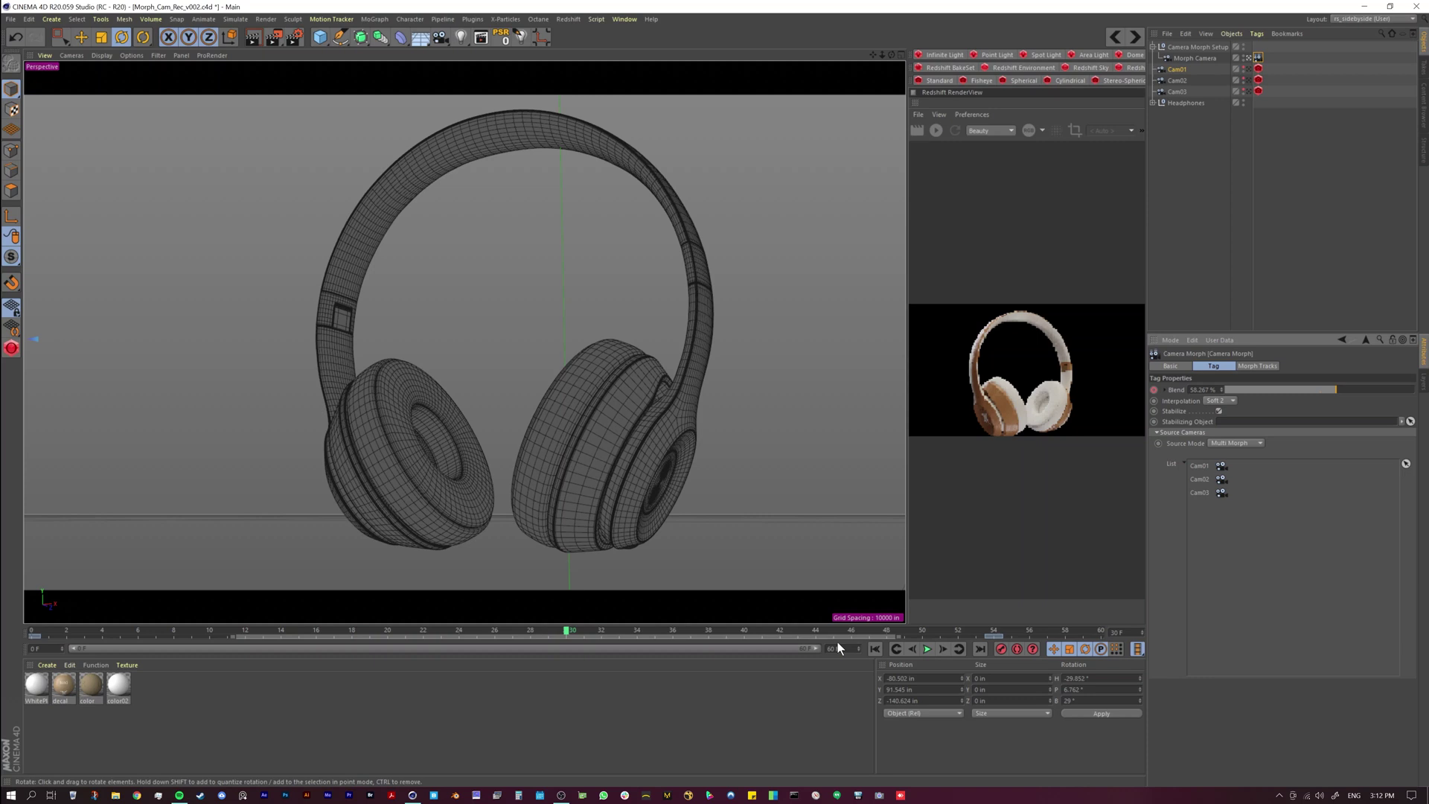
left_click(875, 649)
left_click(927, 649)
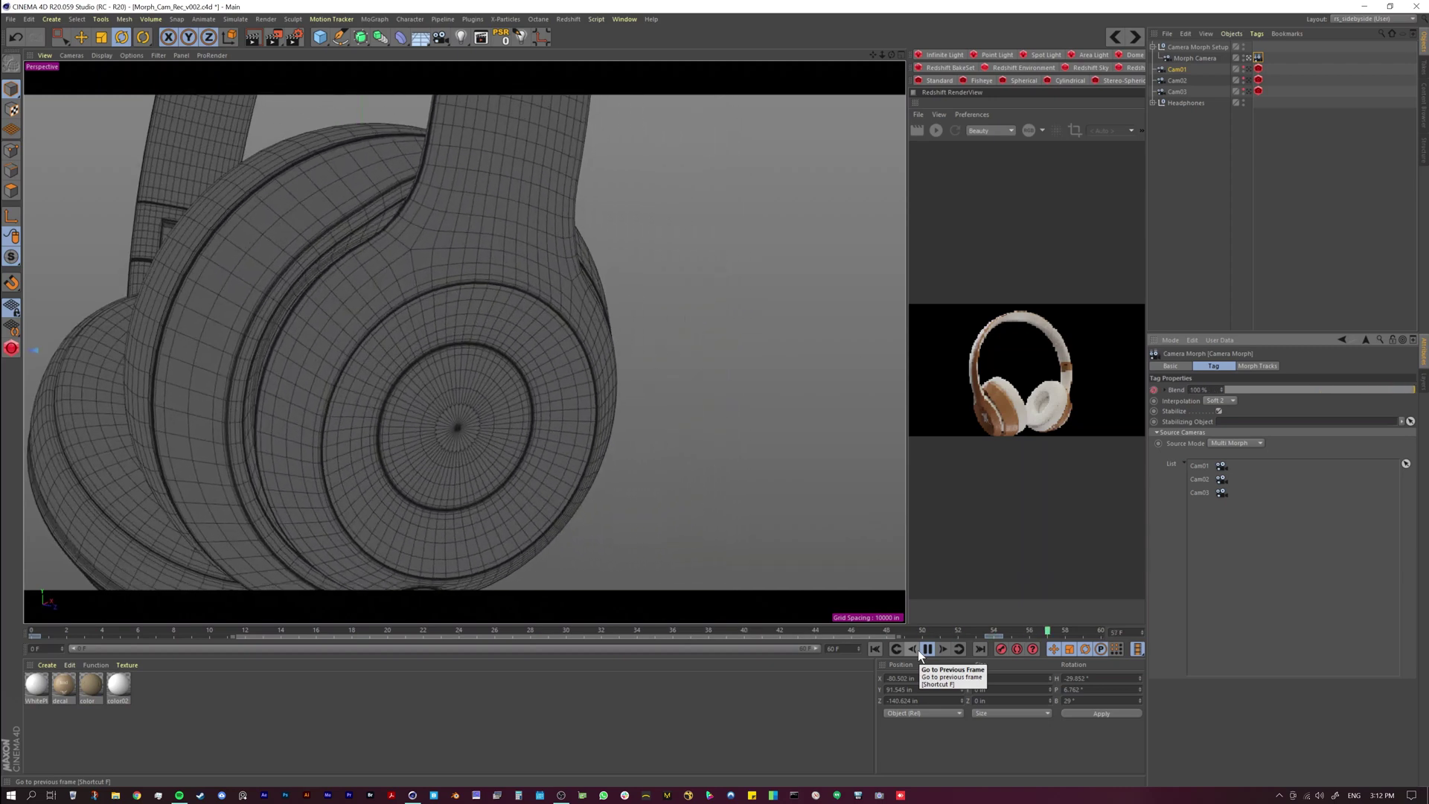
left_click(928, 649)
left_click(876, 649)
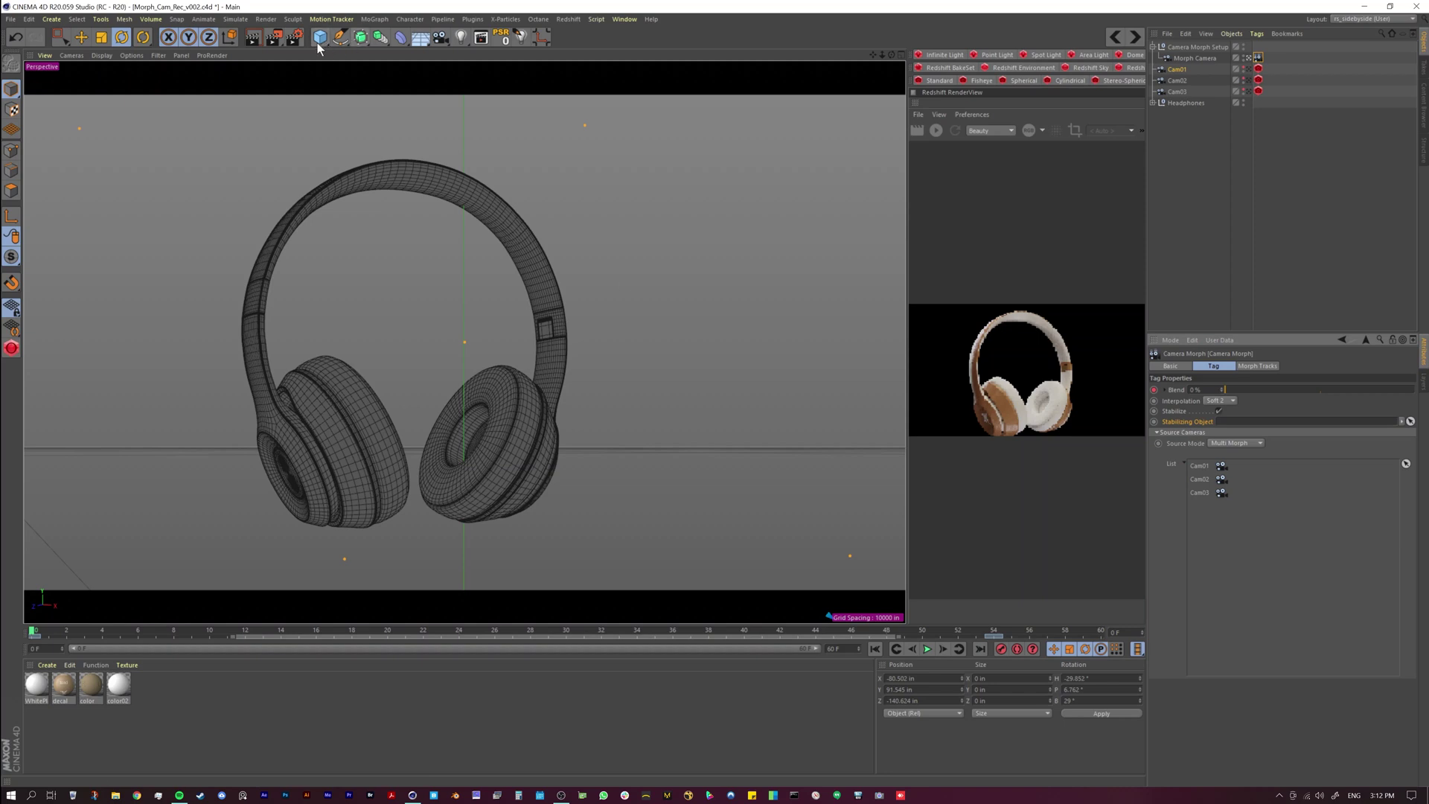
- Add a cone primitive and assign it as the Stabilizing Object in the Camera Morph tag
left_click_drag(318, 42, 335, 64)
left_click(480, 53)
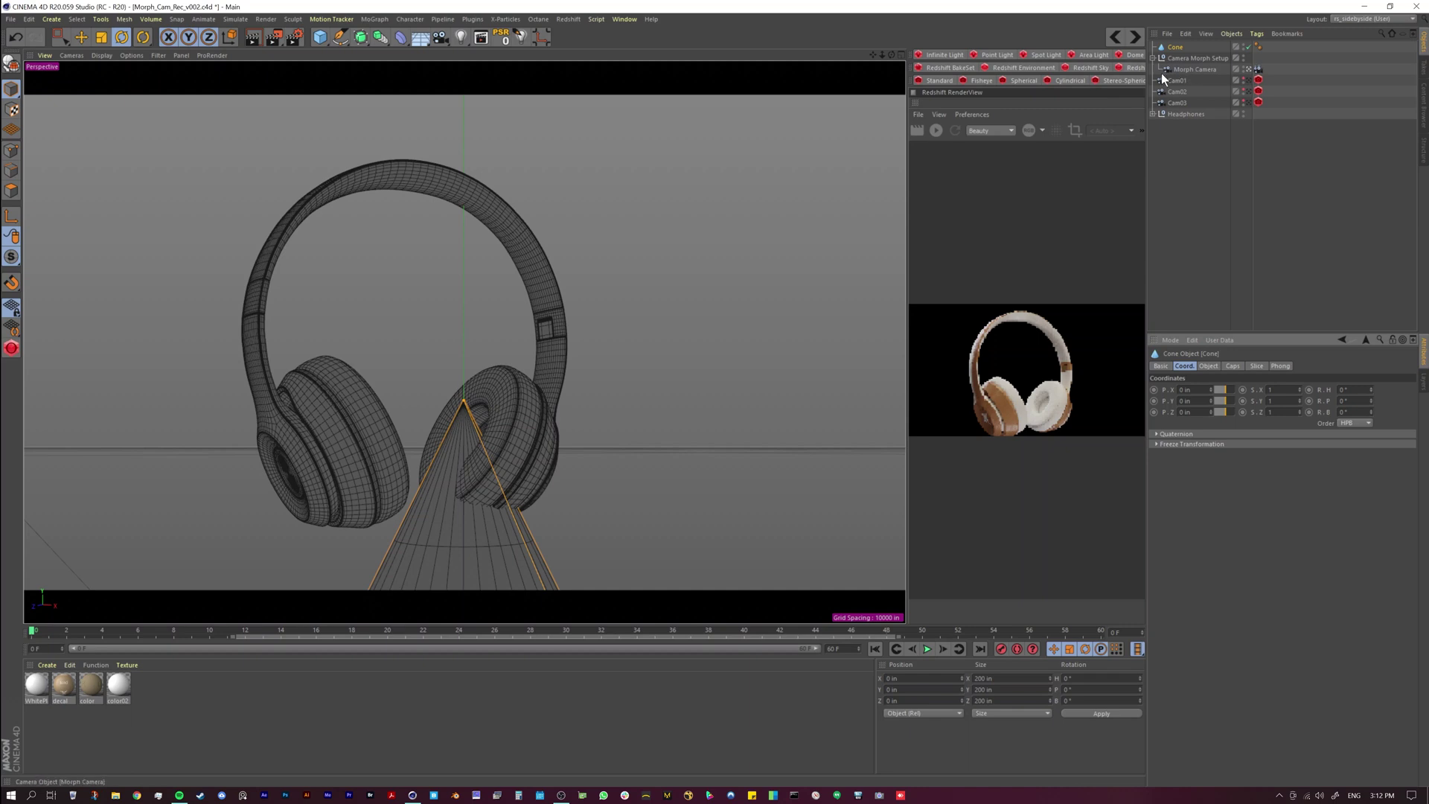
left_click(1259, 69)
left_click_drag(1229, 432, 1251, 422)
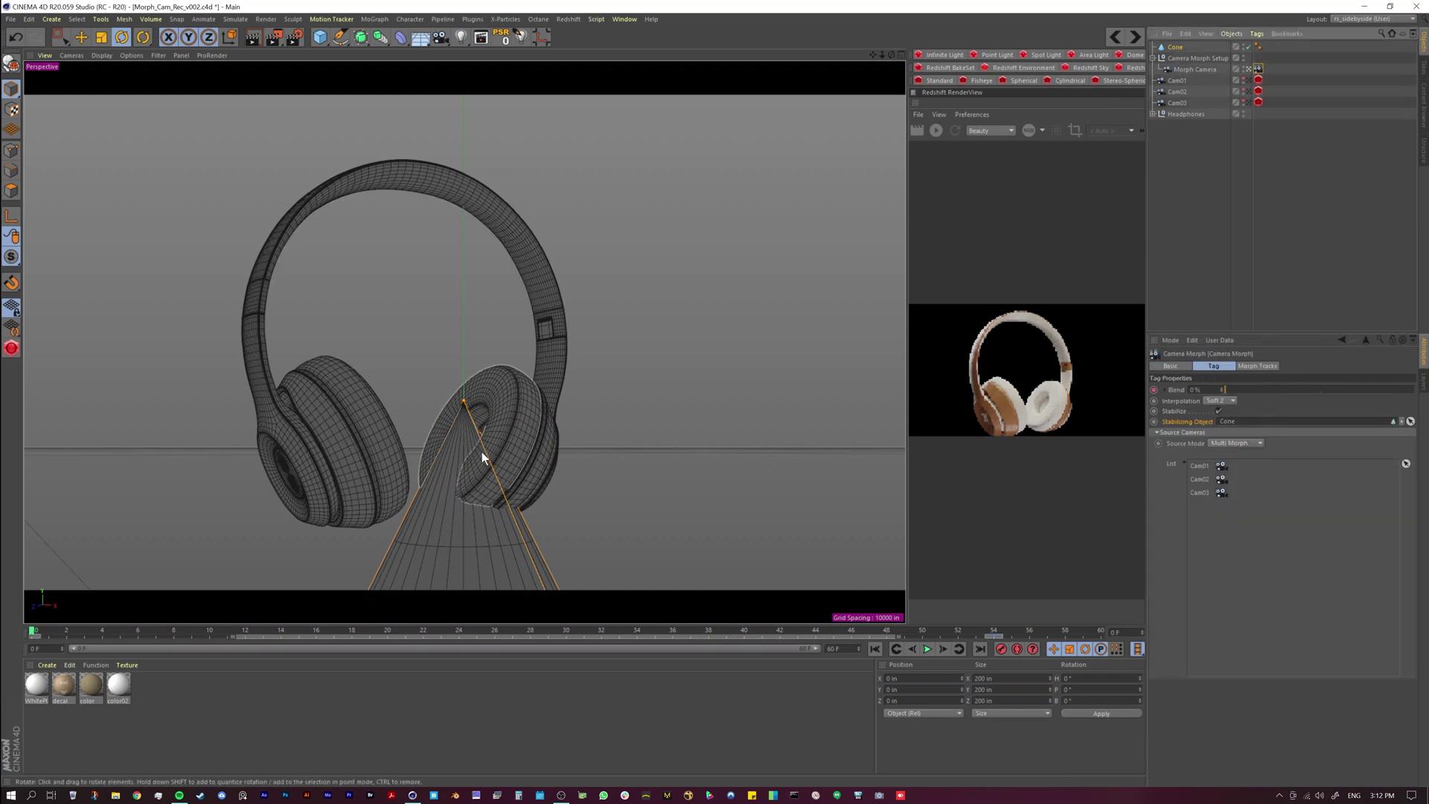
- Try rotating the cone in the second perspective view to tilt the Morph Camera, undo the last rotation, and delete the cone
key("t")
key("r")
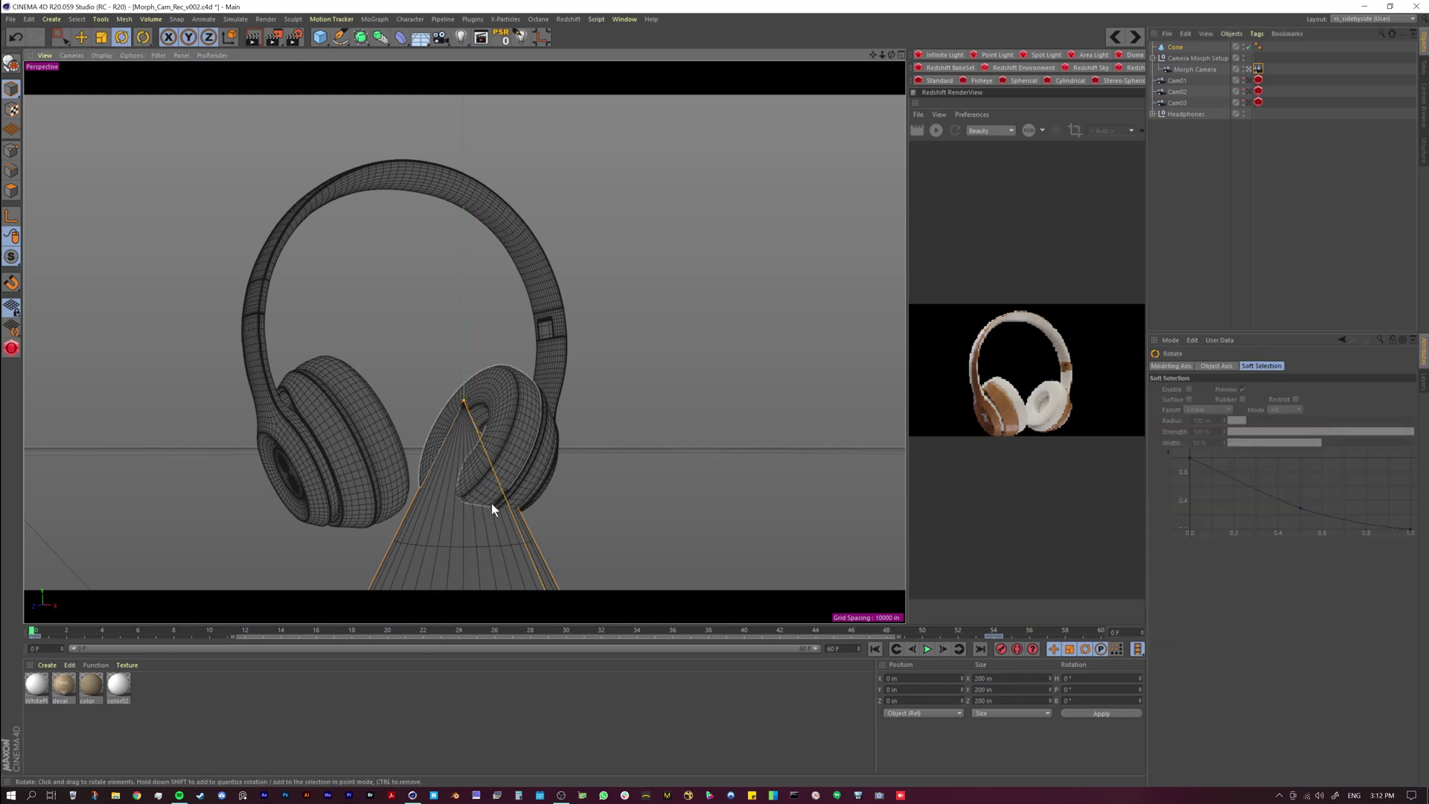
middle_click(491, 503)
left_click_drag(726, 344, 667, 342)
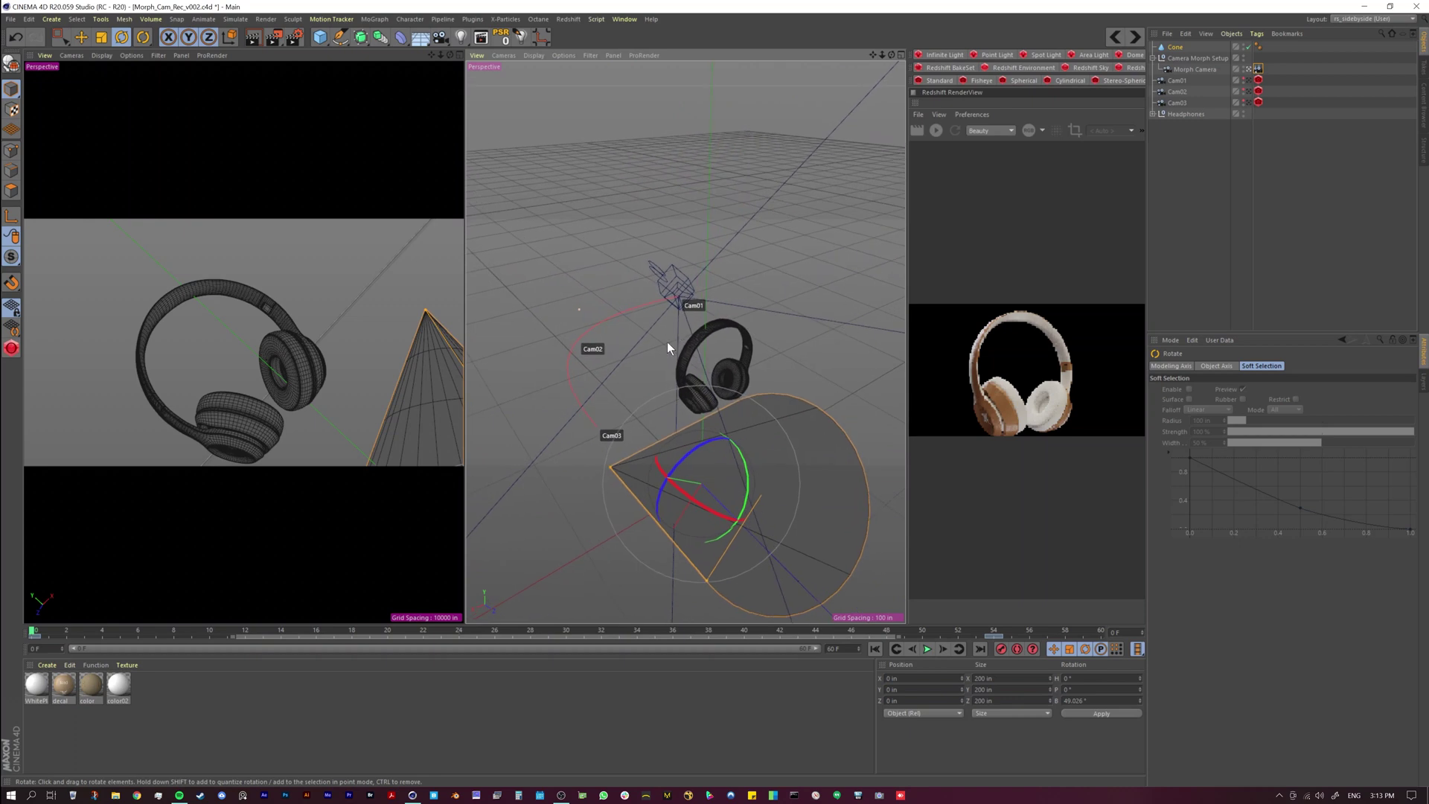
left_click_drag(678, 456, 749, 410)
key("ctrl+z")
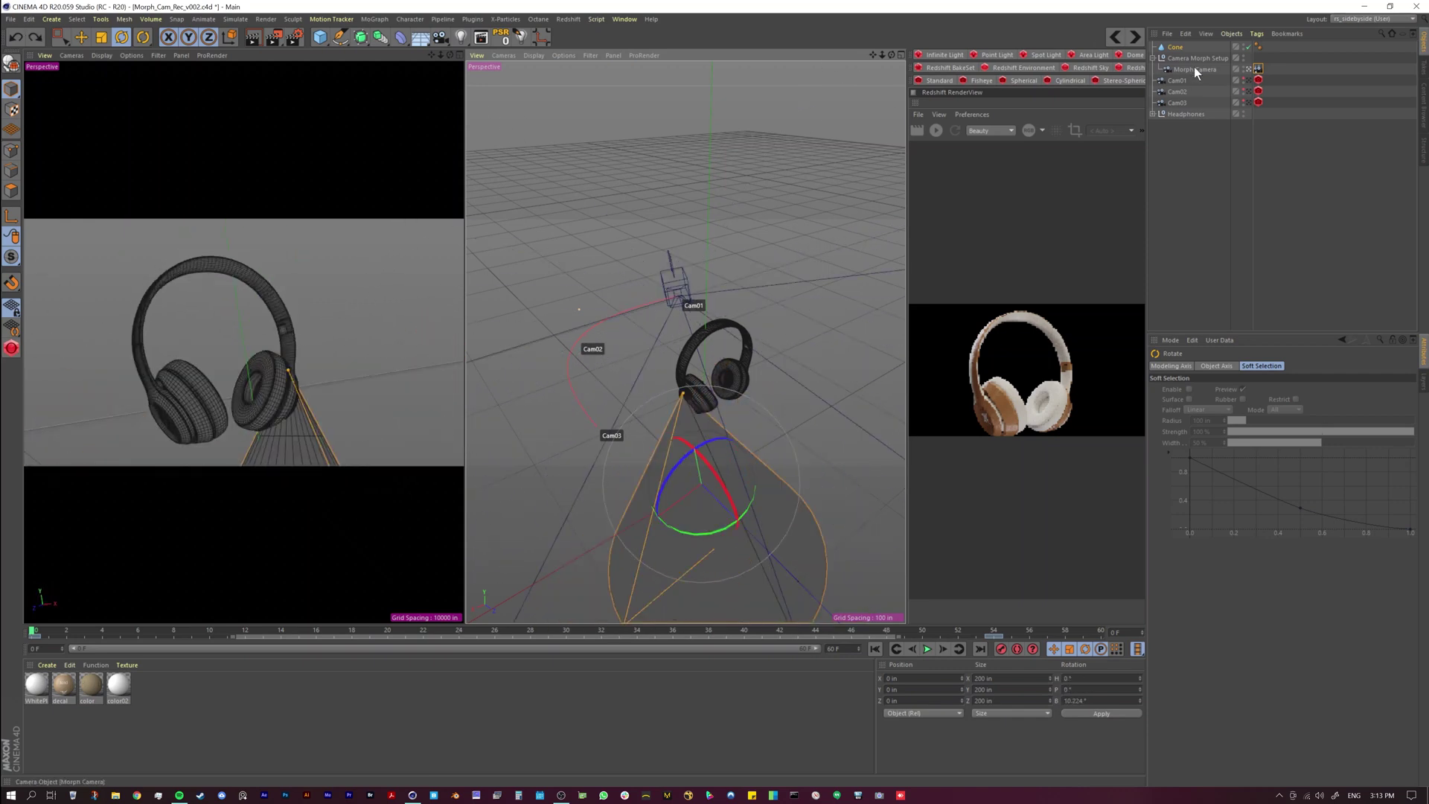
left_click(1170, 46)
key("Delete")
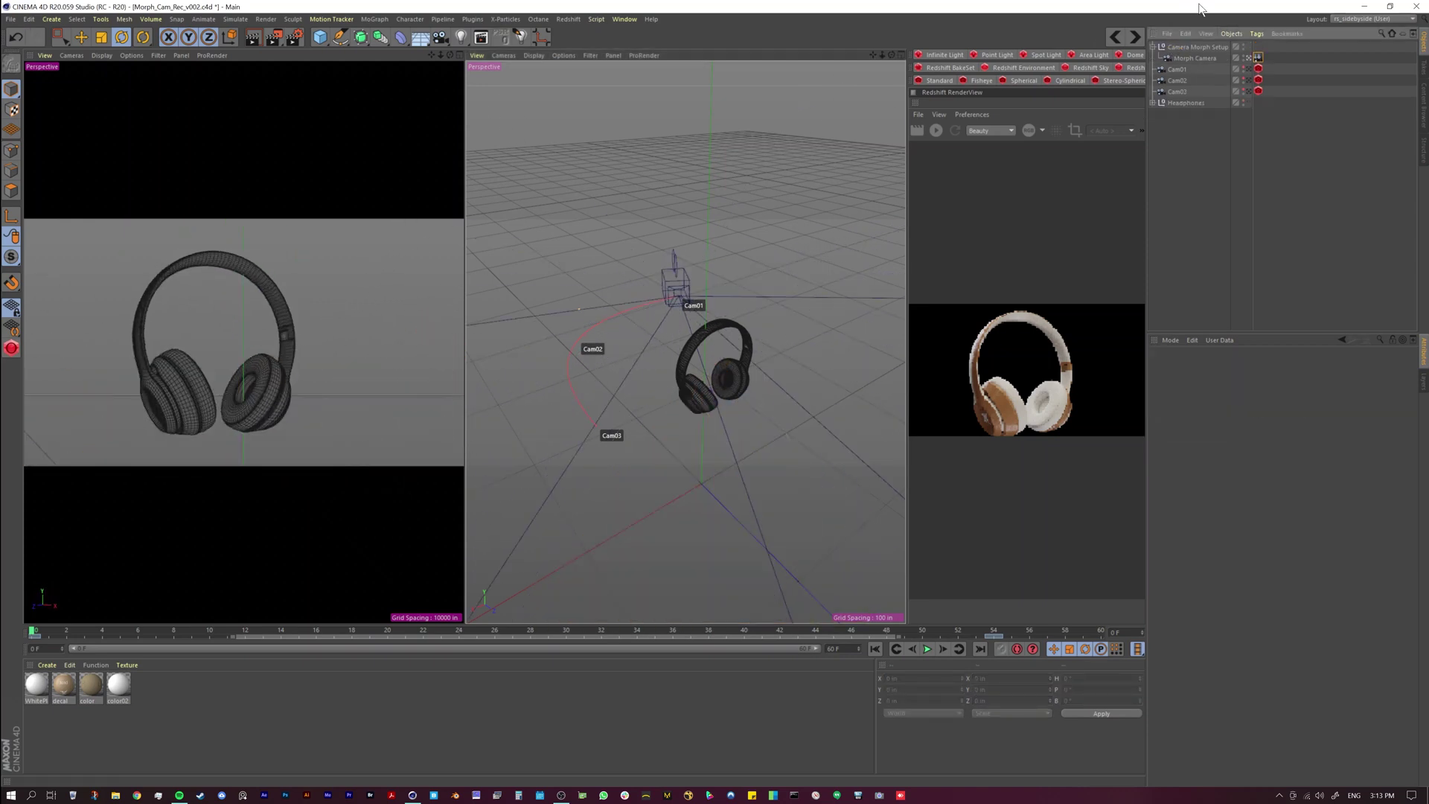
- Examine the Camera Morph tag's Source Mode options, and scrub and play the stabilized move in the maximized Perspective view
left_click(1258, 58)
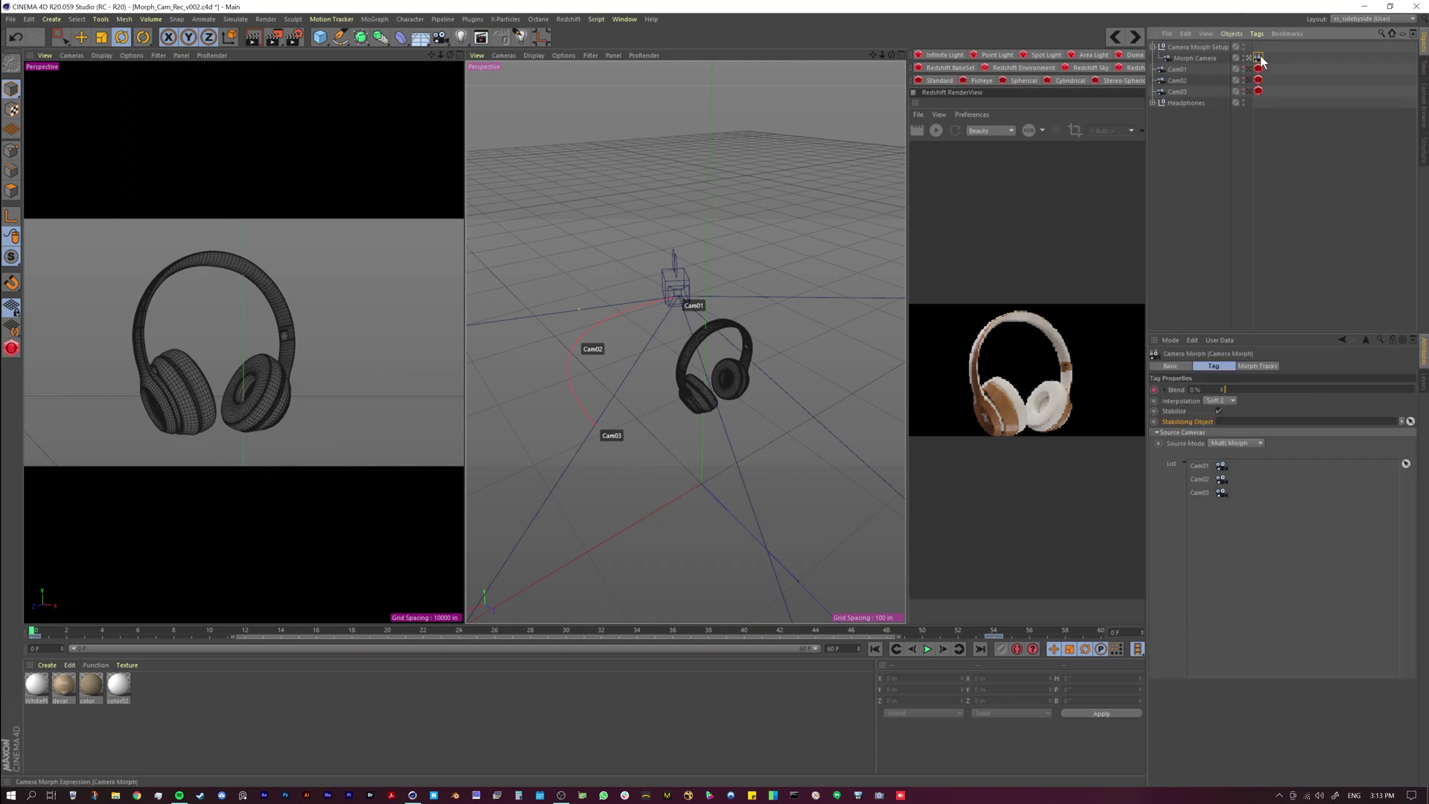
left_click(1227, 442)
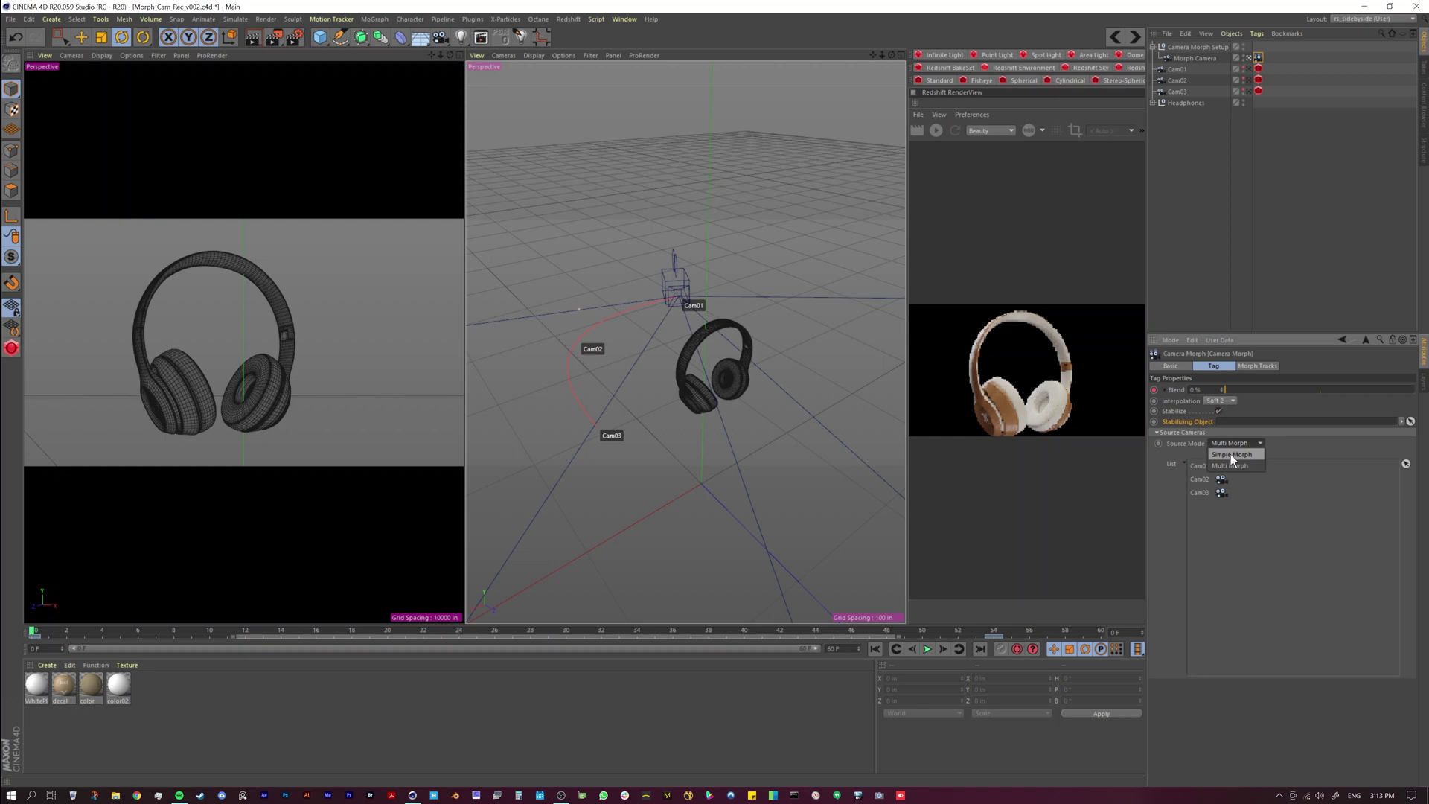
left_click(1187, 445)
middle_click(284, 381)
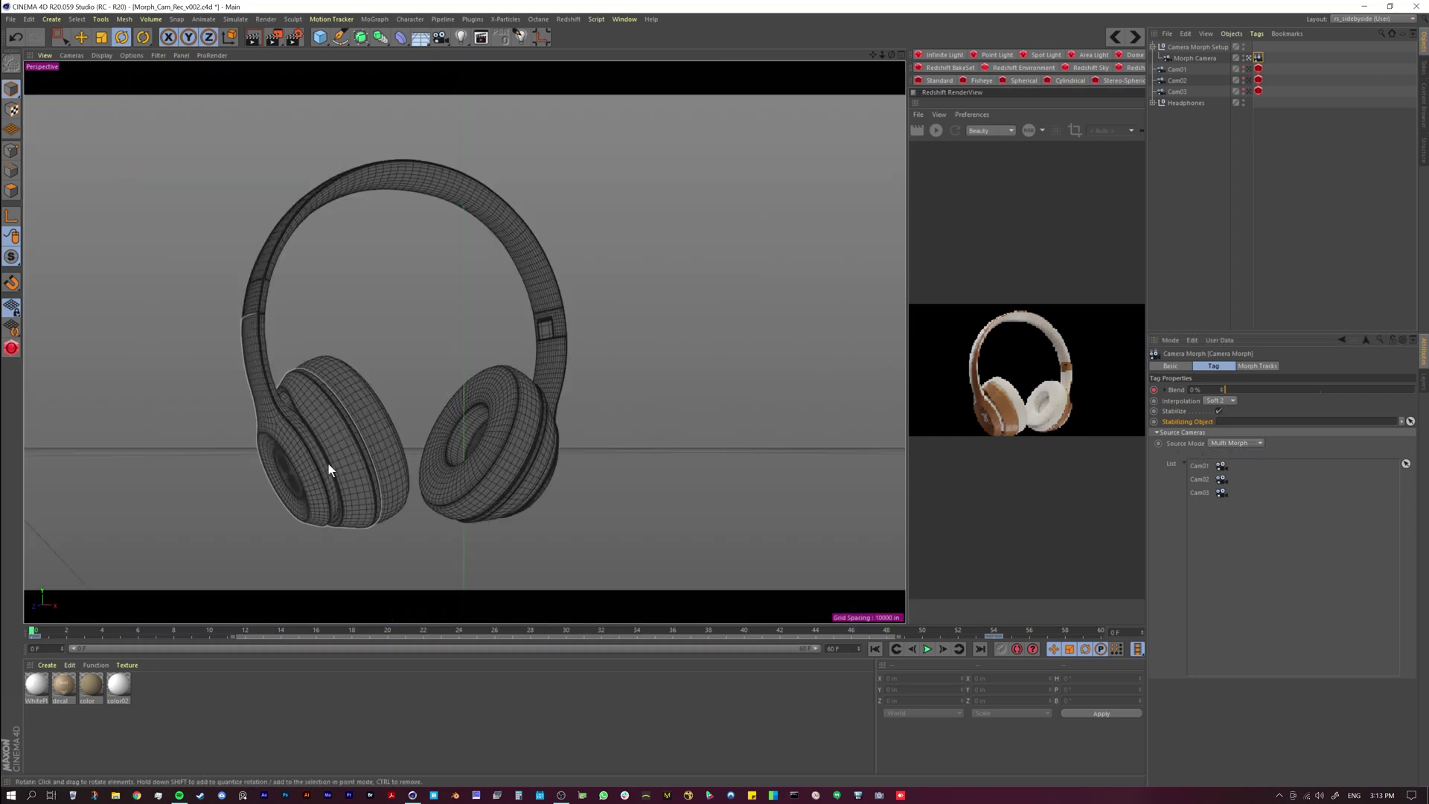
left_click_drag(61, 638, 913, 640)
left_click(875, 649)
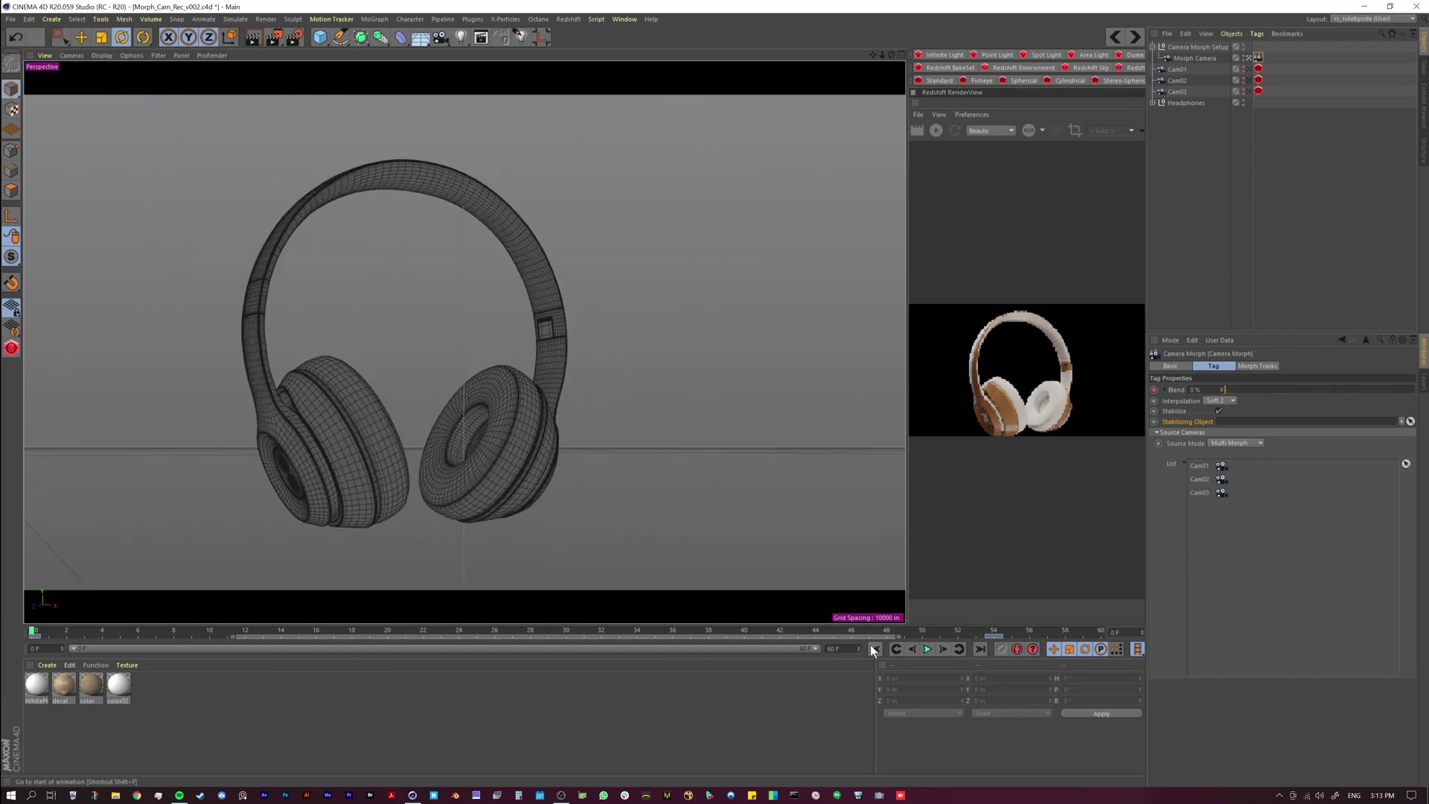
left_click(927, 649)
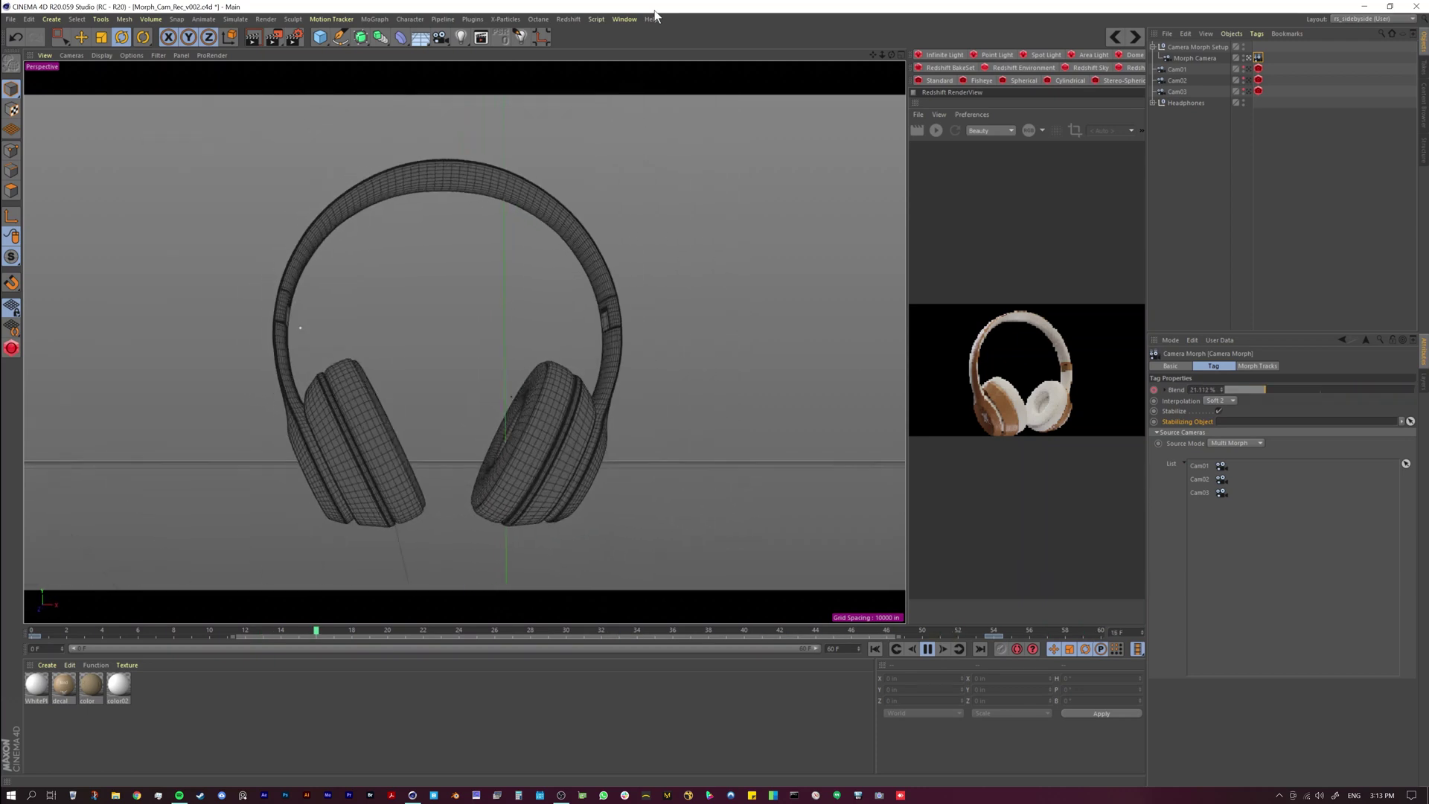
left_click(928, 650)
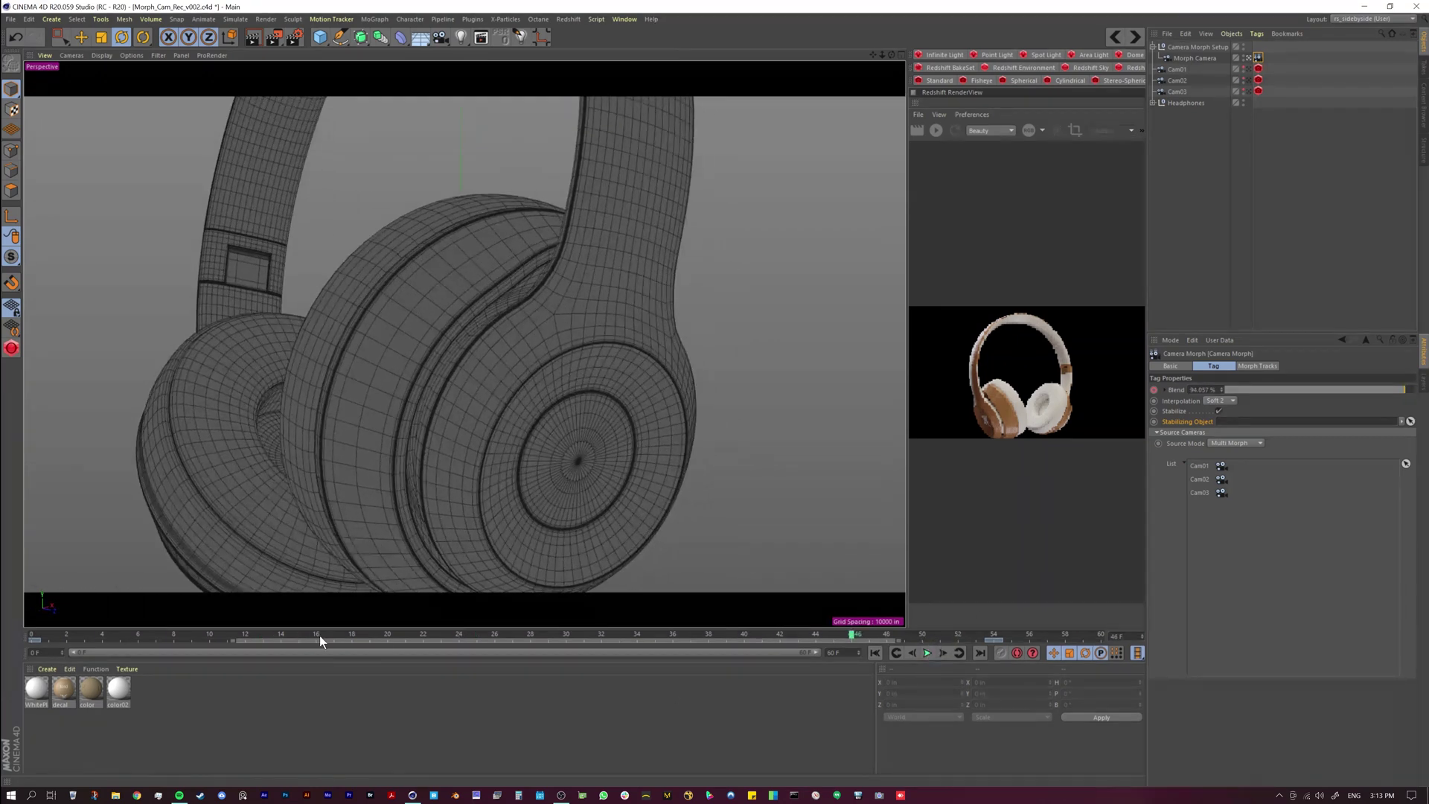
- Try pulling Cam03 back from the headphones, and return to the first frame through the Morph Camera
left_click_drag(319, 635, 507, 631)
left_click(1177, 81)
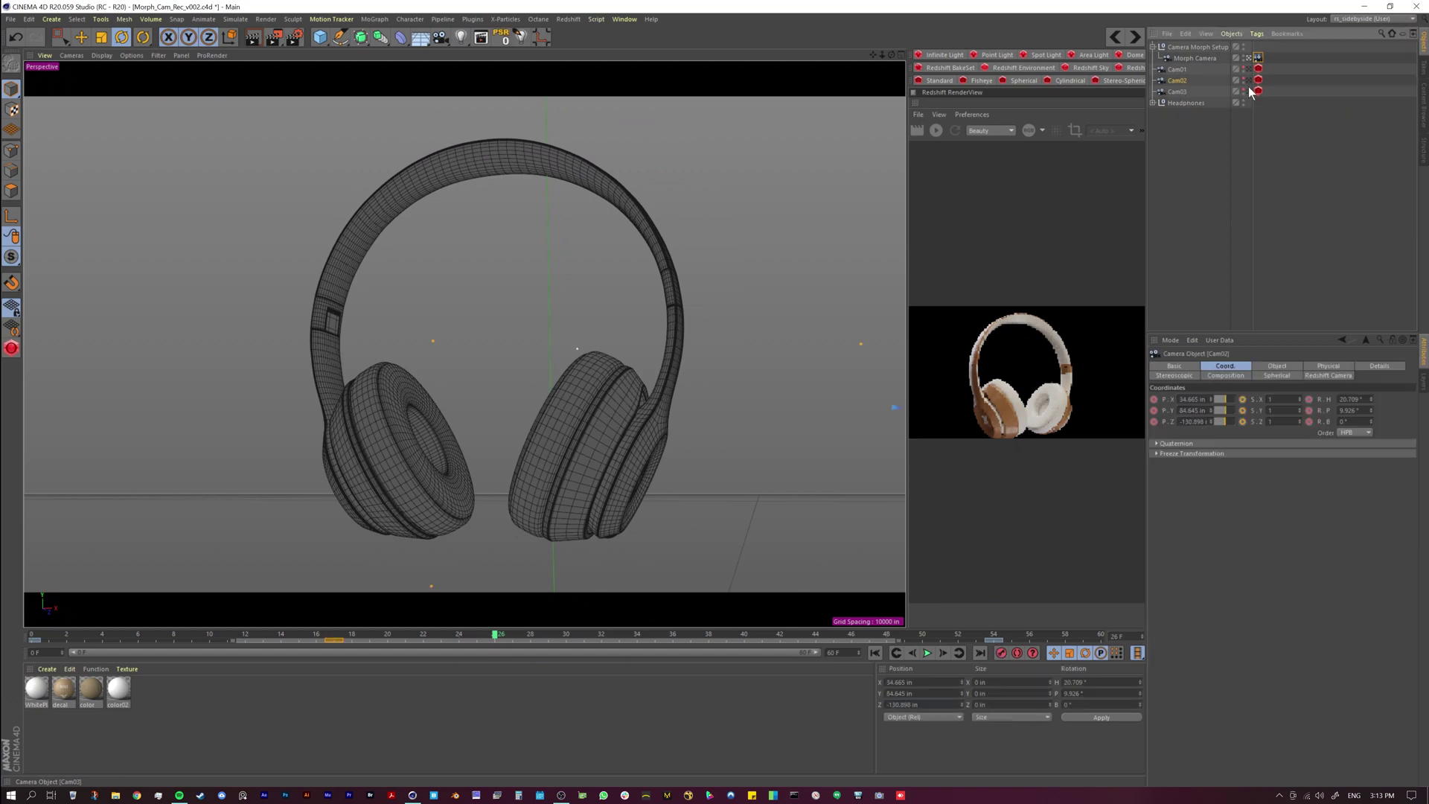
left_click(1250, 91)
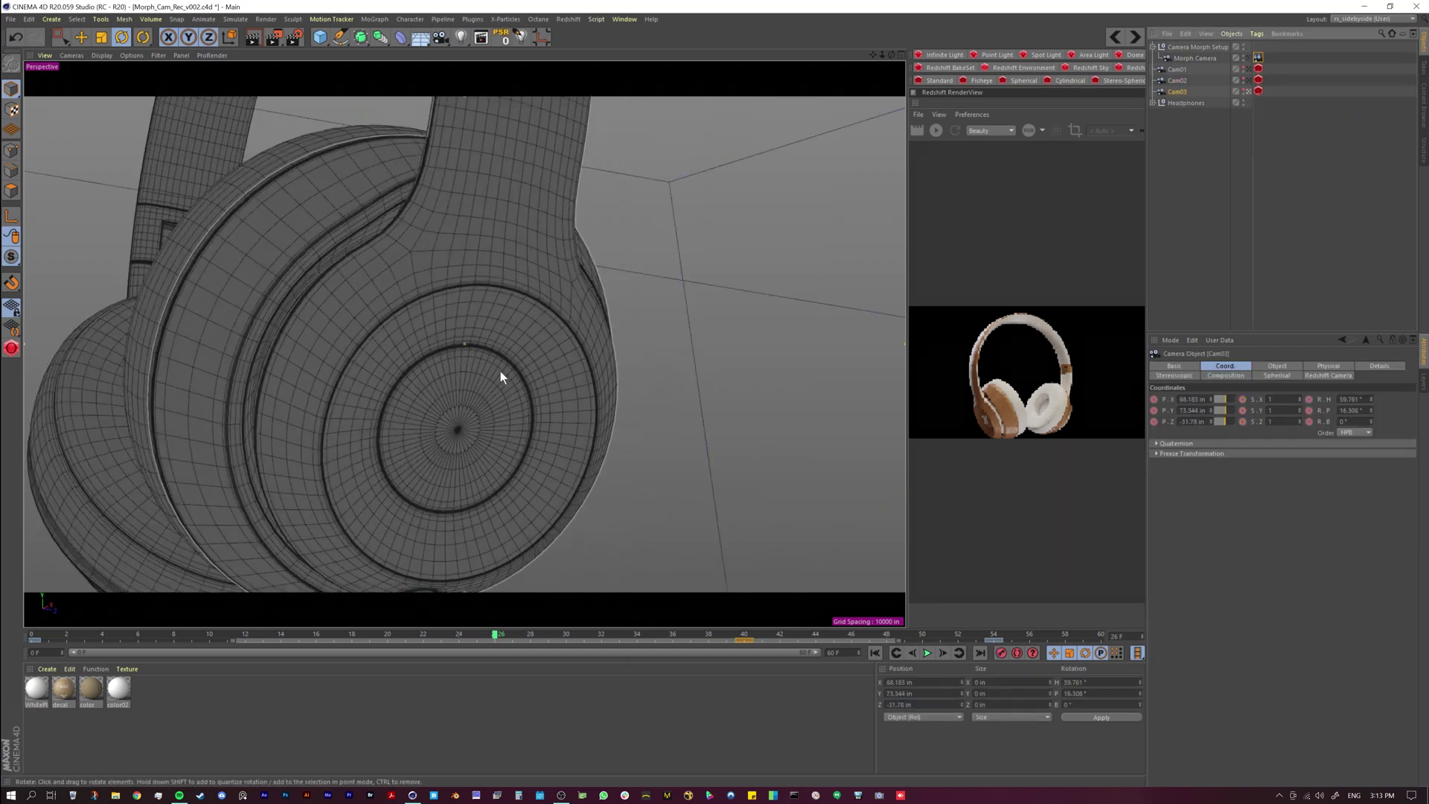
scroll(447, 394, "down", 5)
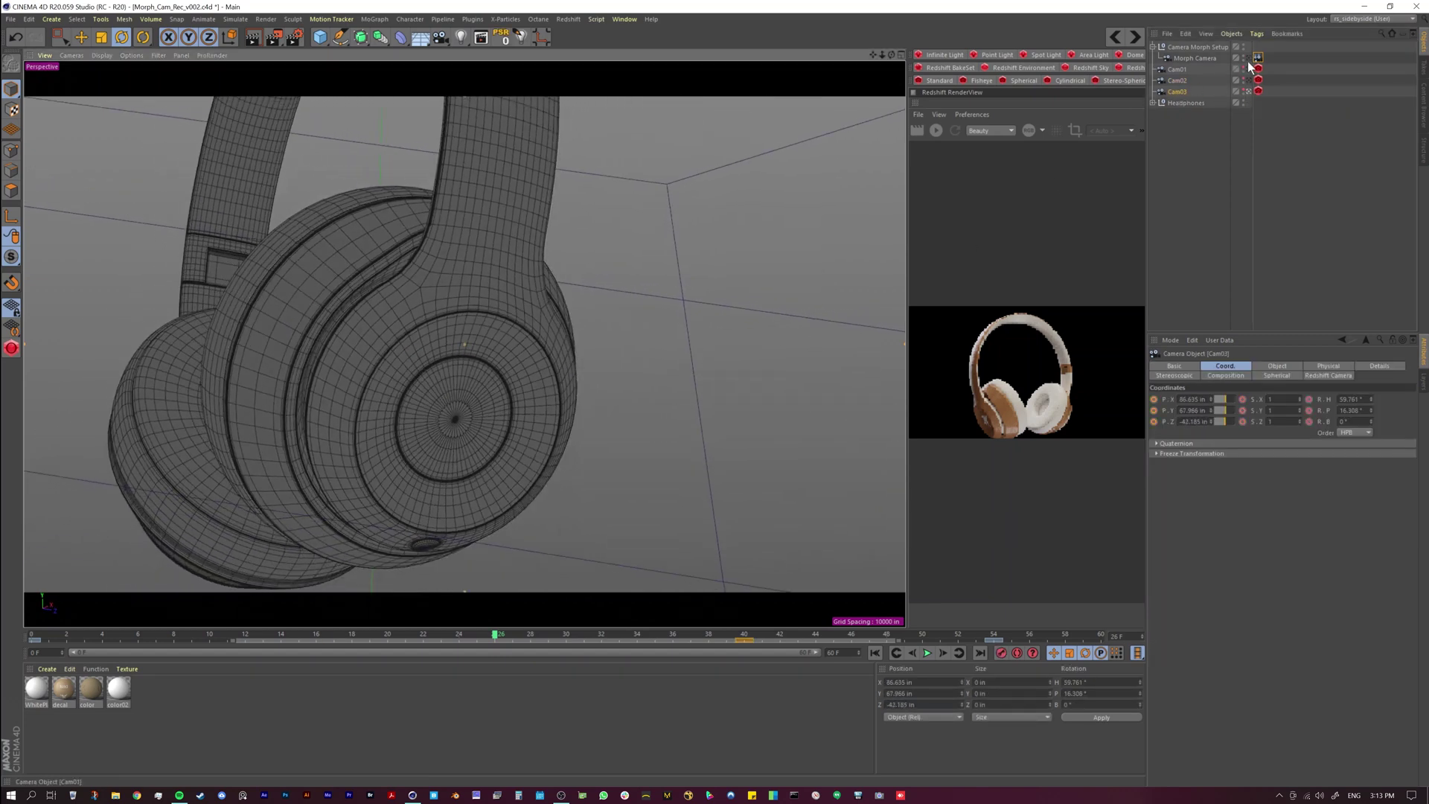
left_click(875, 652)
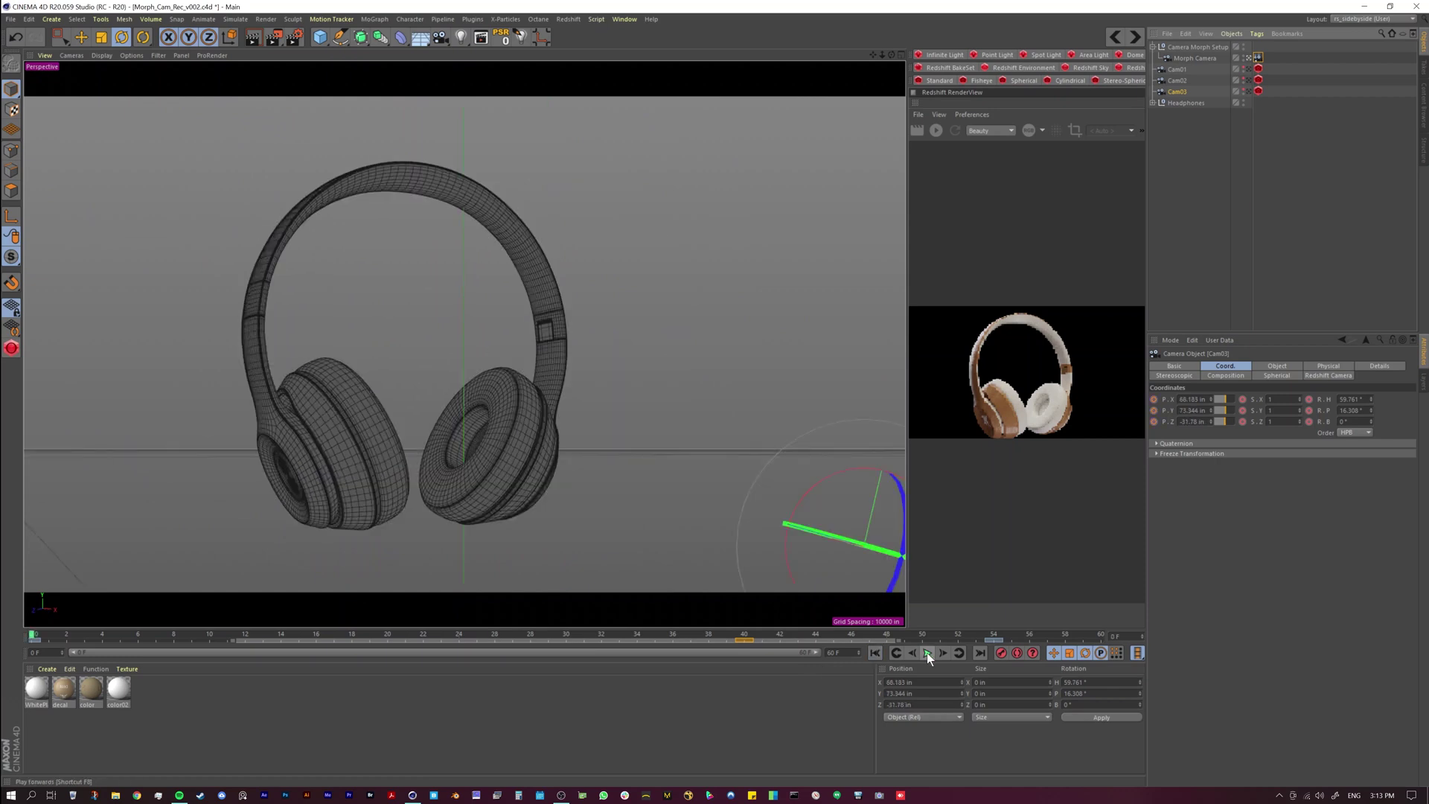
- Delete the coordinate animation tracks of Cam03
left_click(1189, 256)
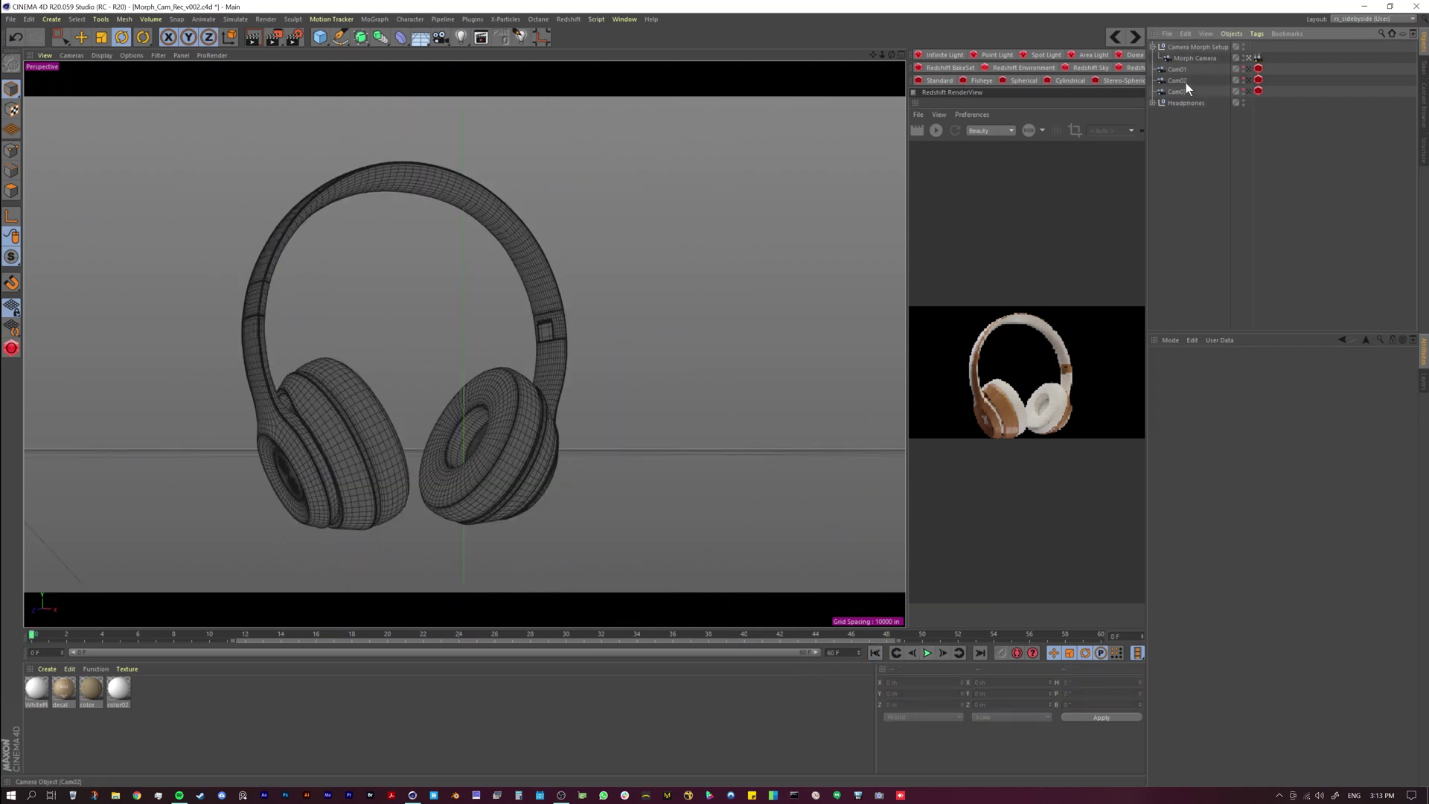
left_click(1184, 91)
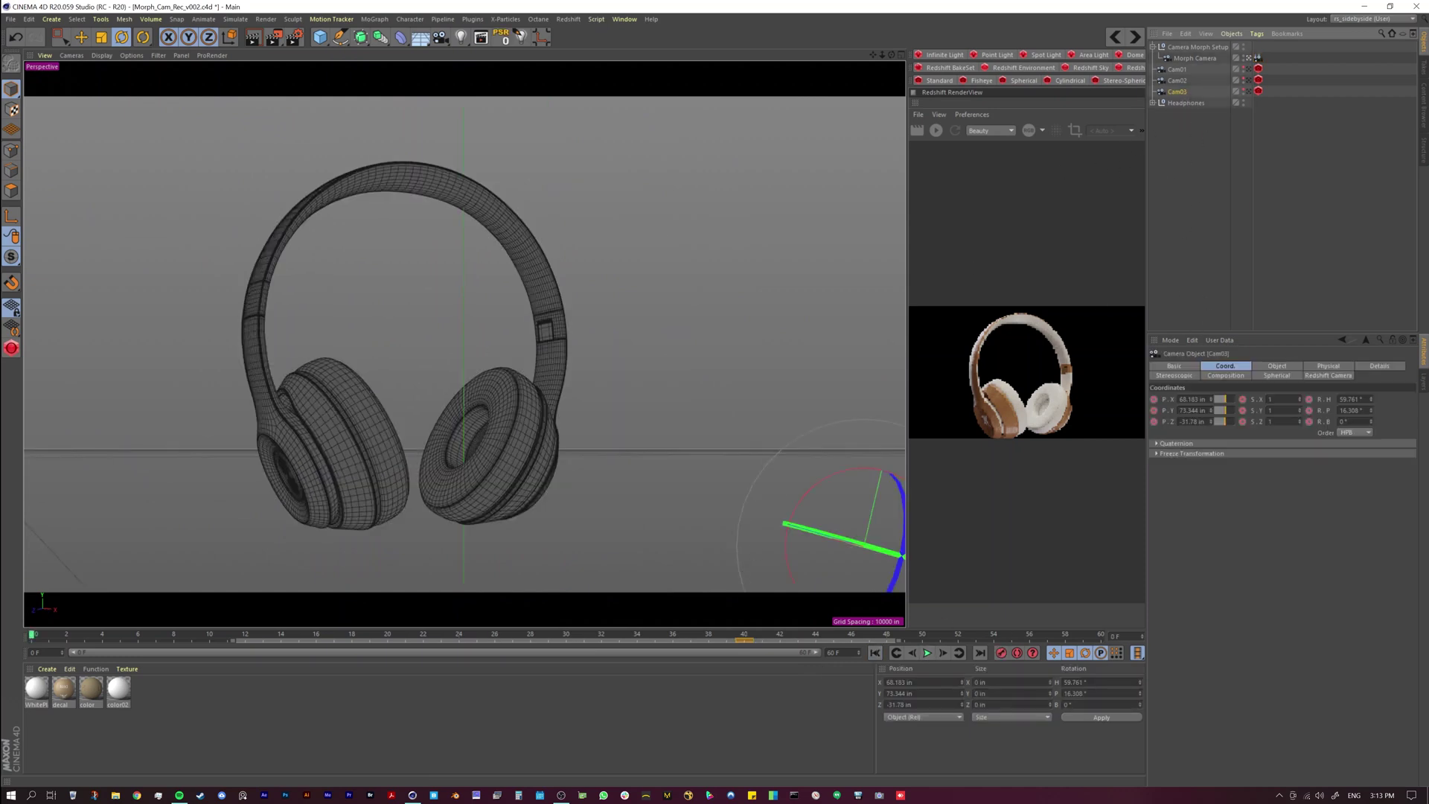
right_click(1324, 402)
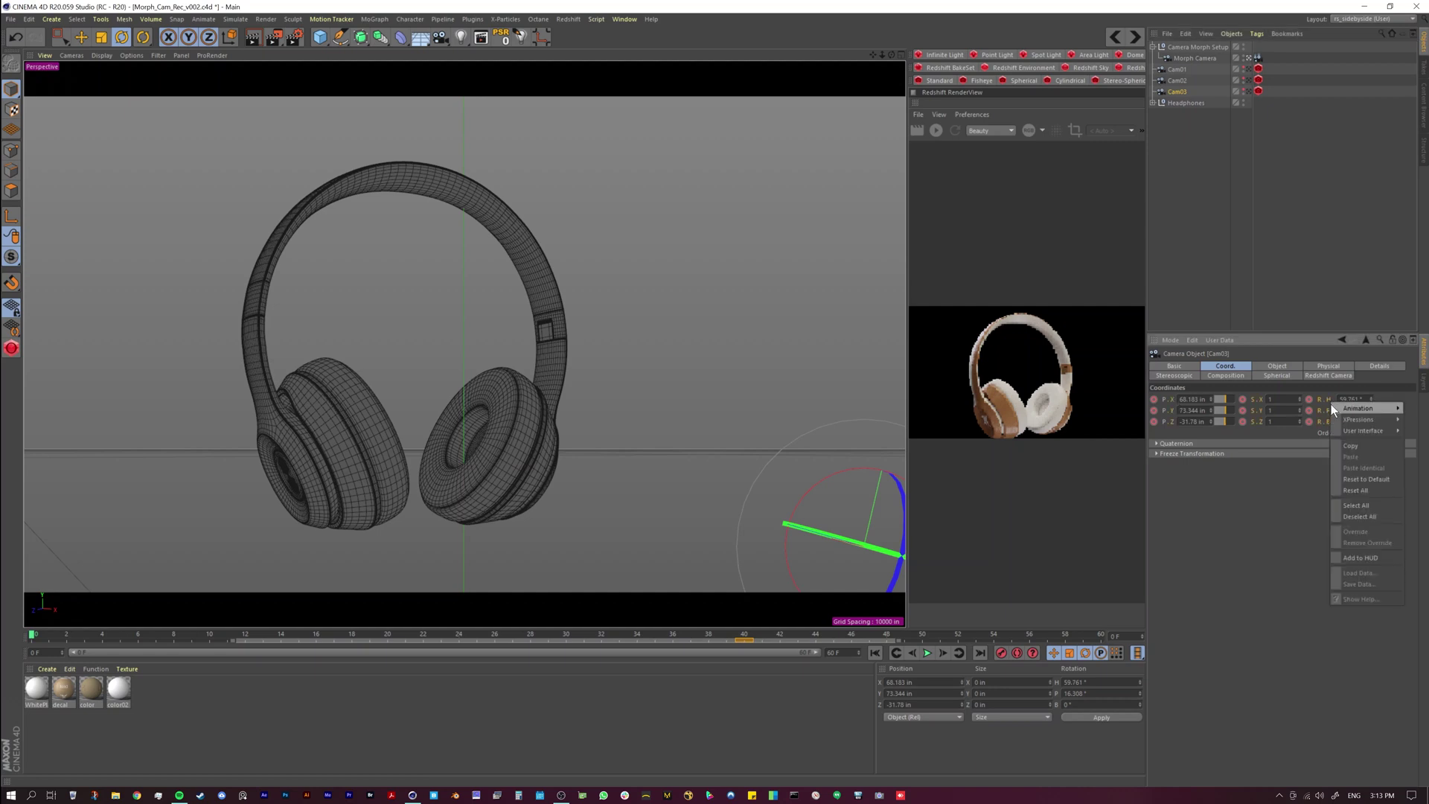
mouse_move(1362, 408)
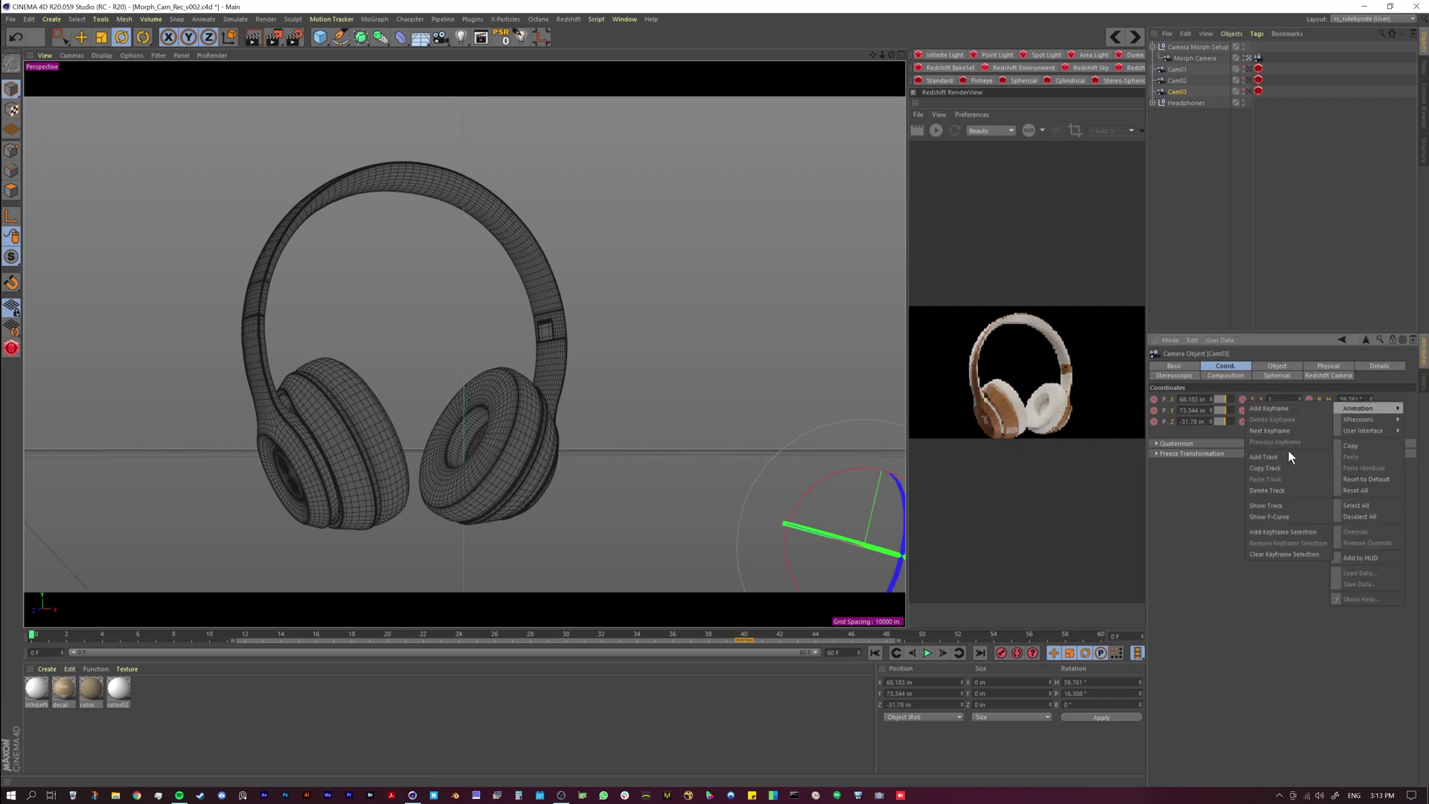
left_click(1282, 489)
left_click(1196, 116)
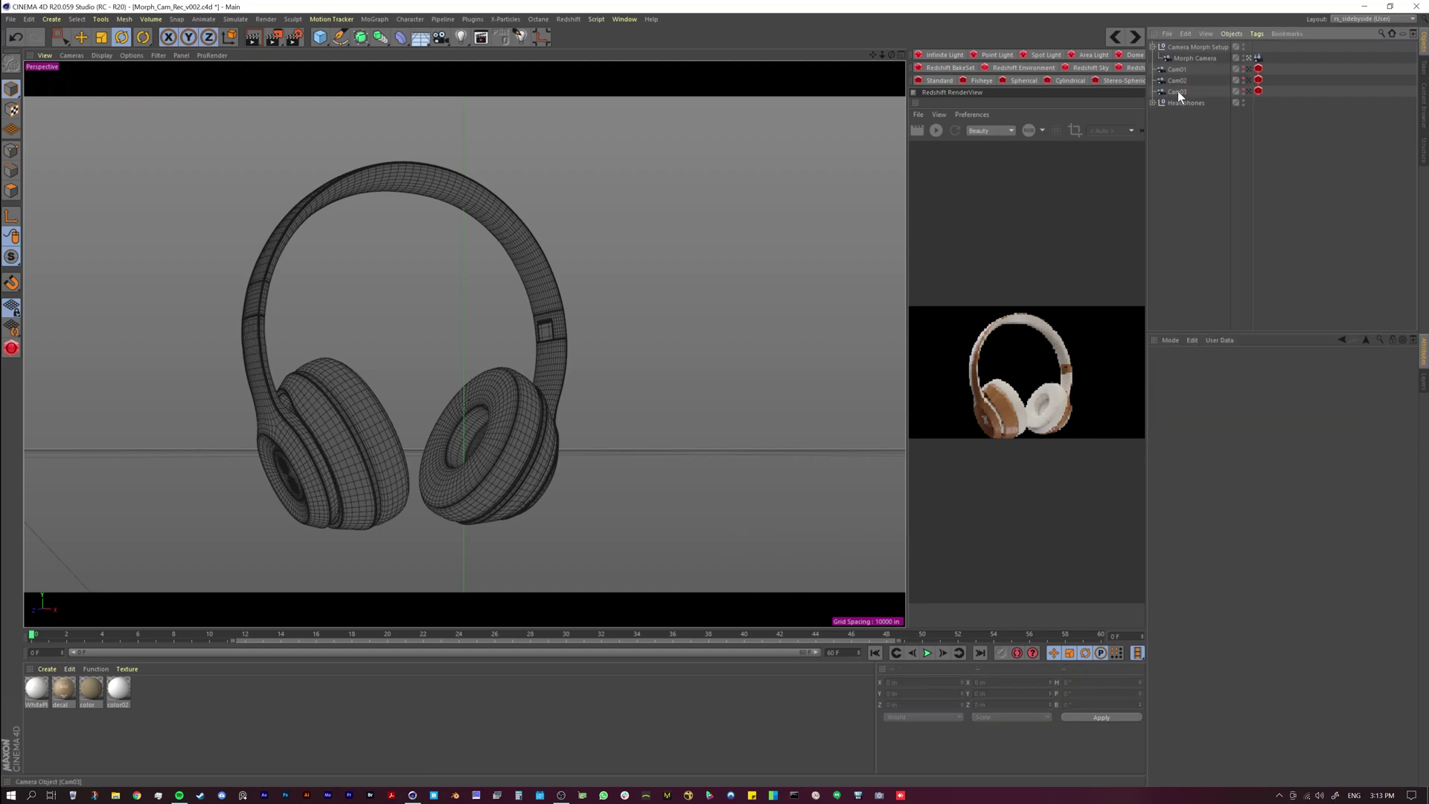
left_click(1178, 91)
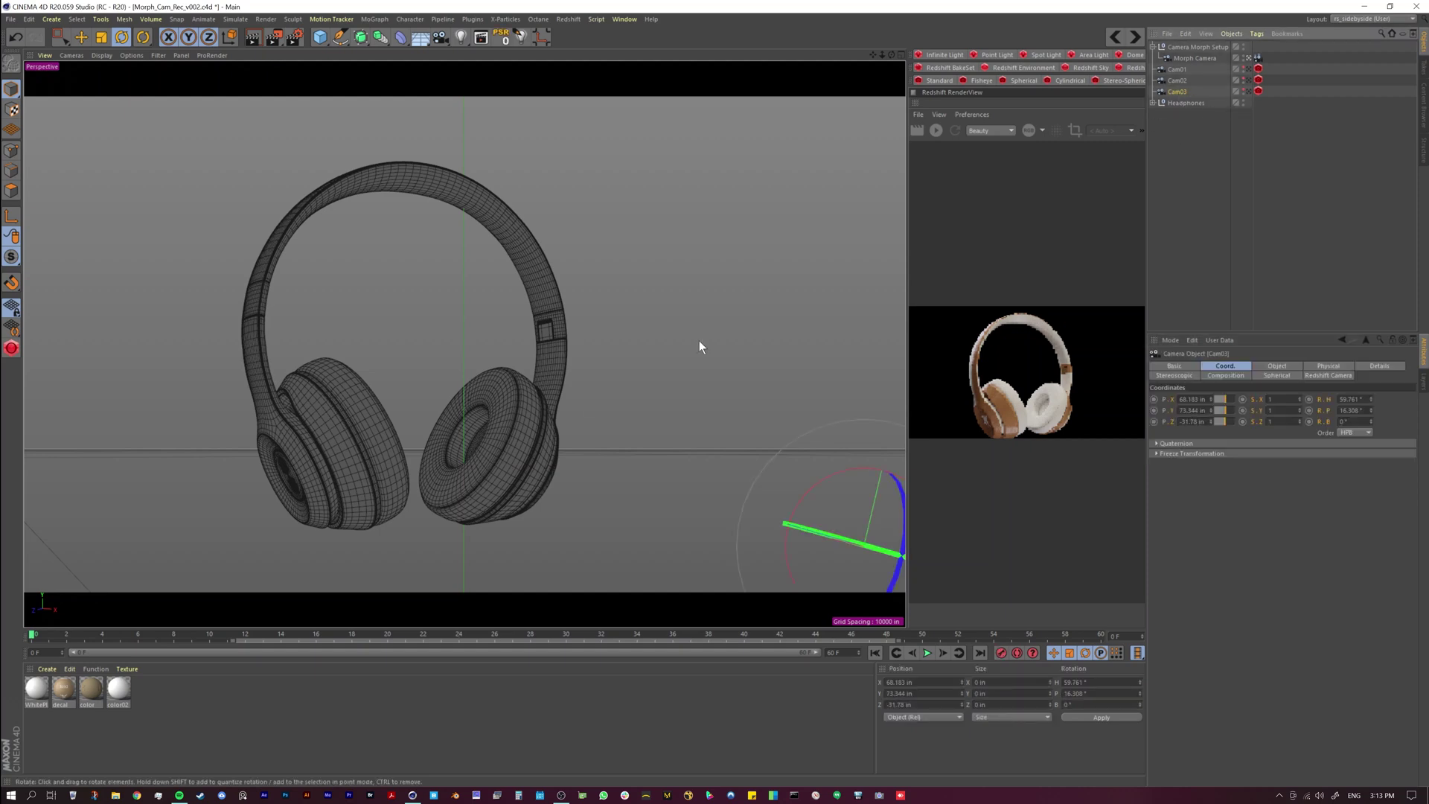
- Look through Cam03 and pull it back to show more of the headphones, and play the move through the Morph Camera
left_click(1249, 91)
middle_click_drag(486, 371, 475, 400, "alt")
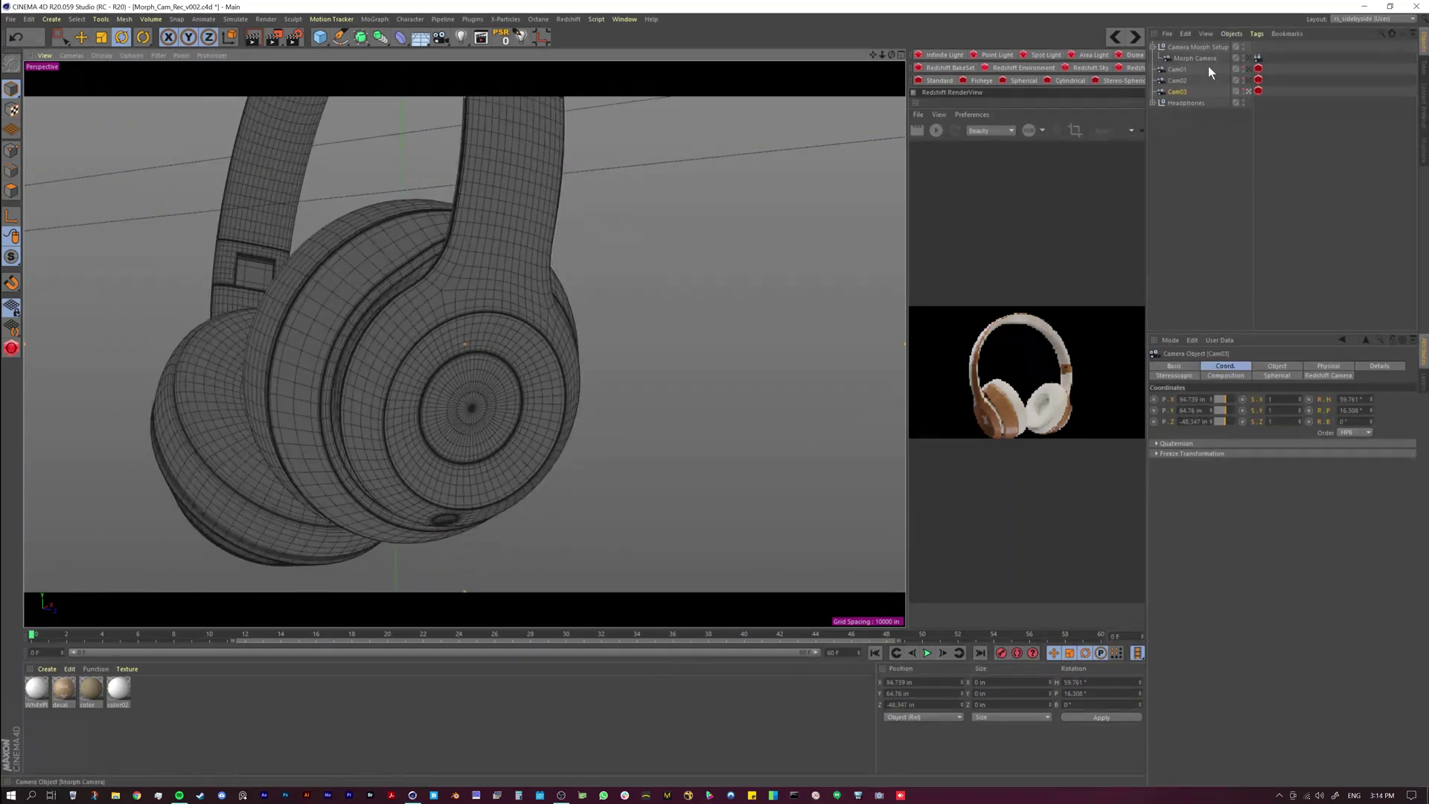
left_click(1249, 57)
left_click(928, 653)
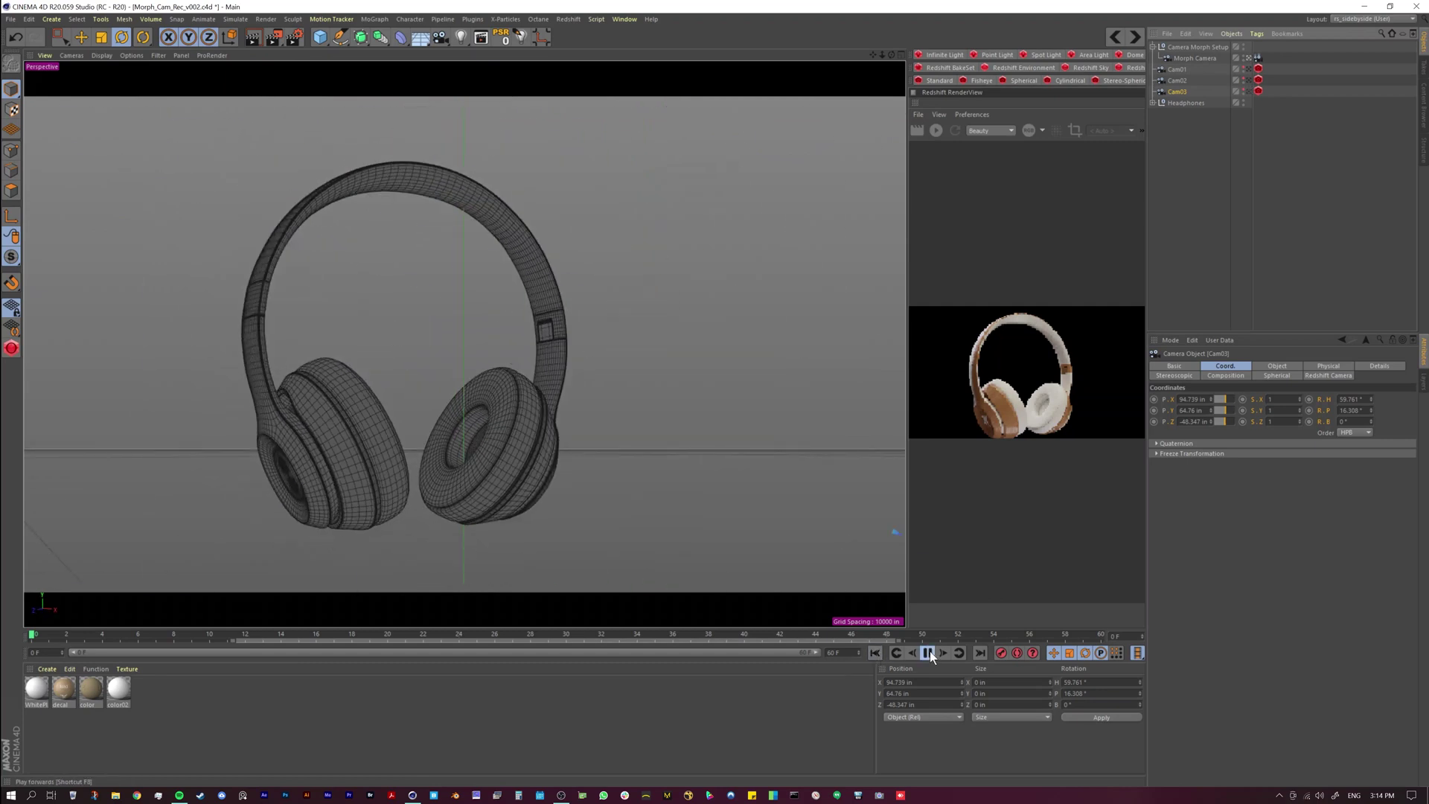